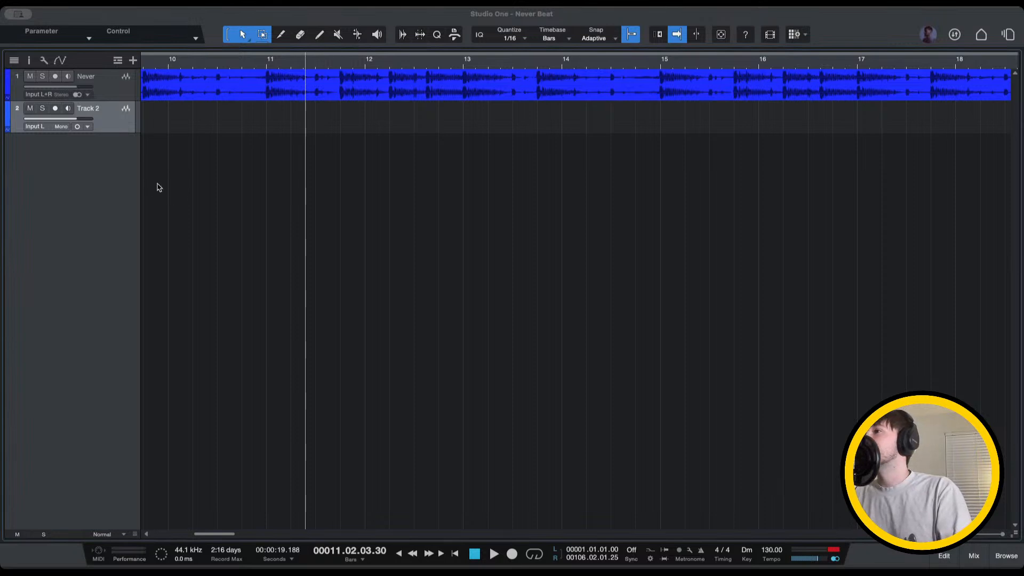
Remove the empty Track 2 and return the playhead to the start of the song
key(super+z)
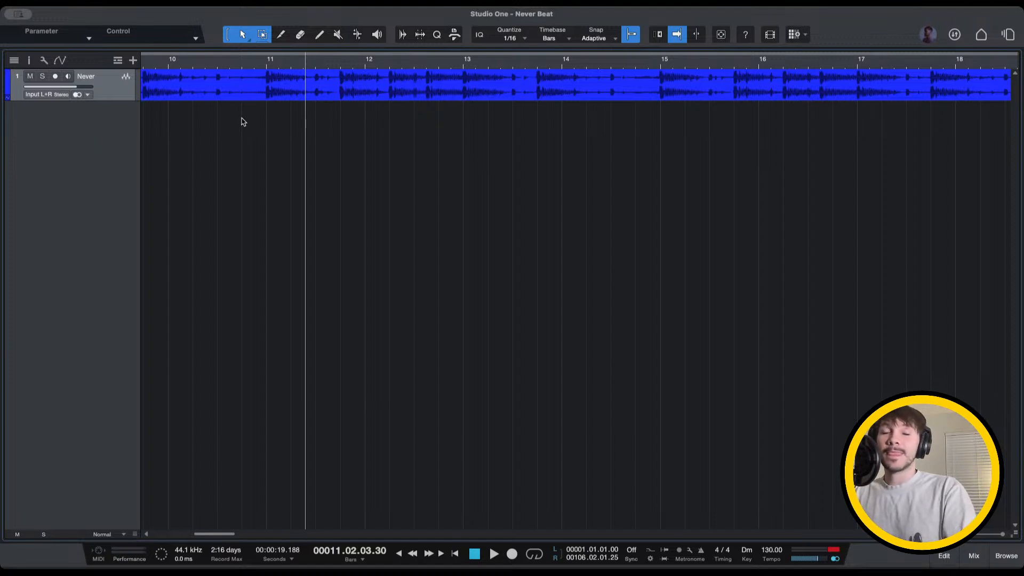
key(Home)
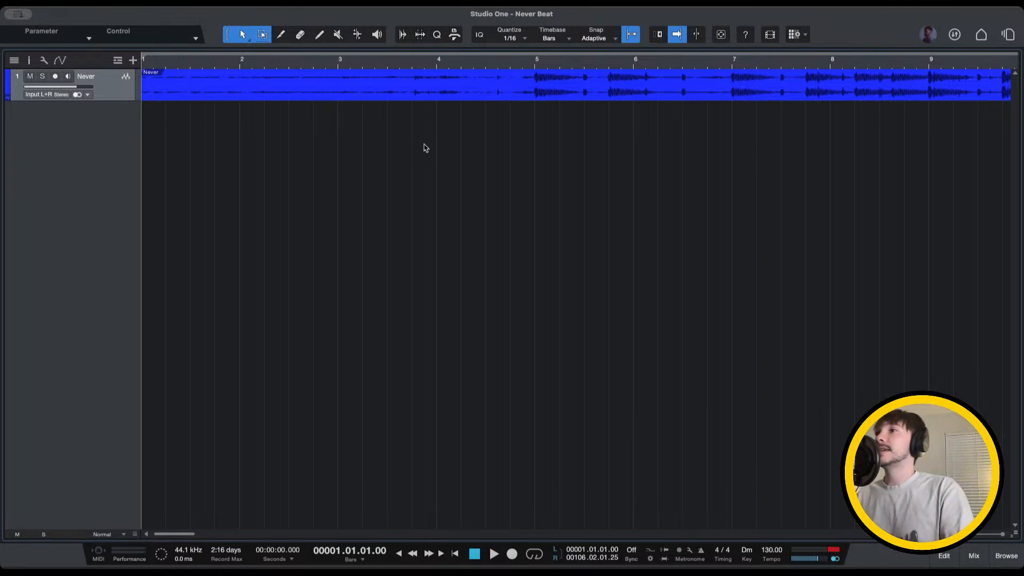
click(308, 64)
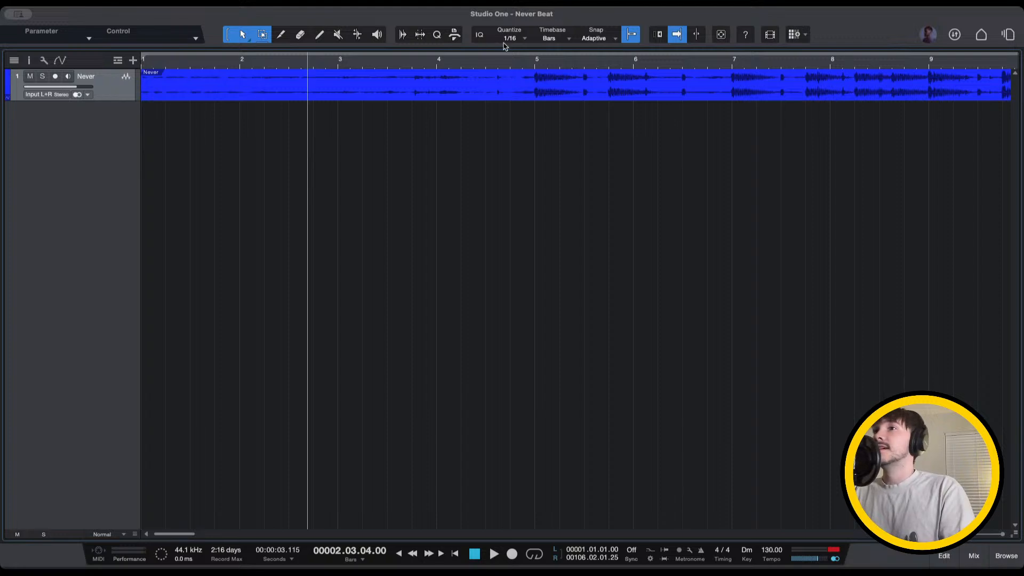
click(505, 60)
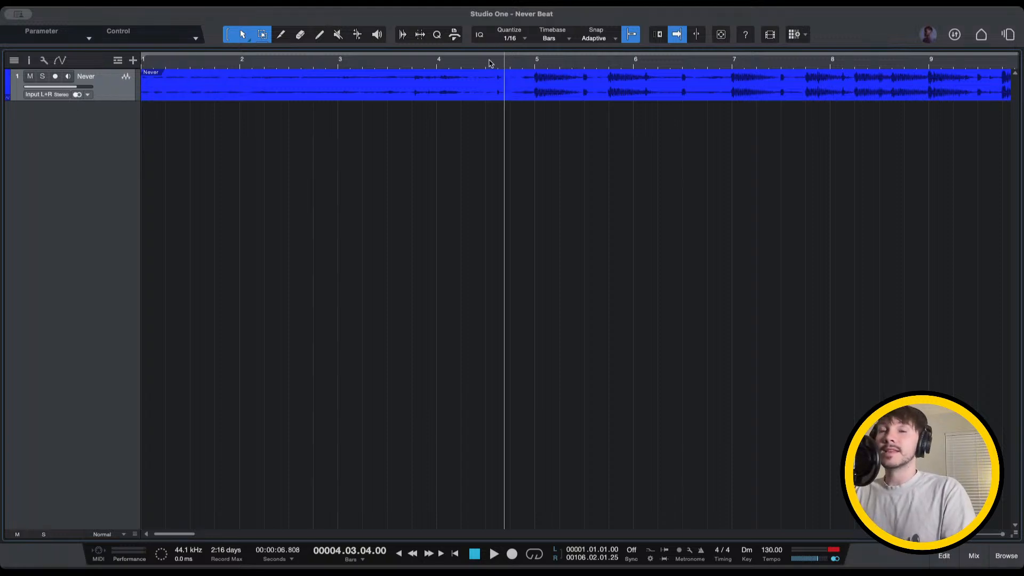
key(Home)
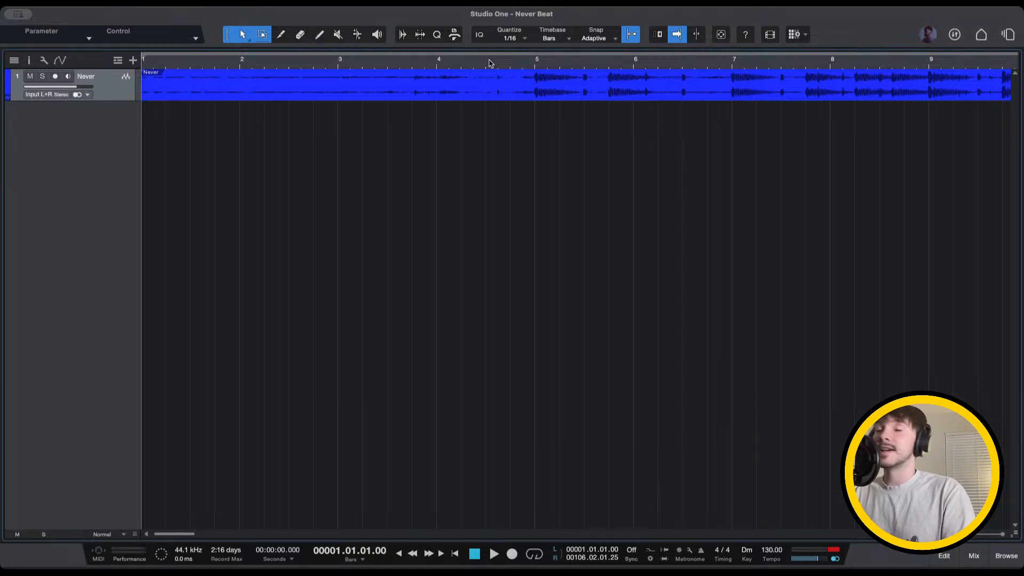
key(space)
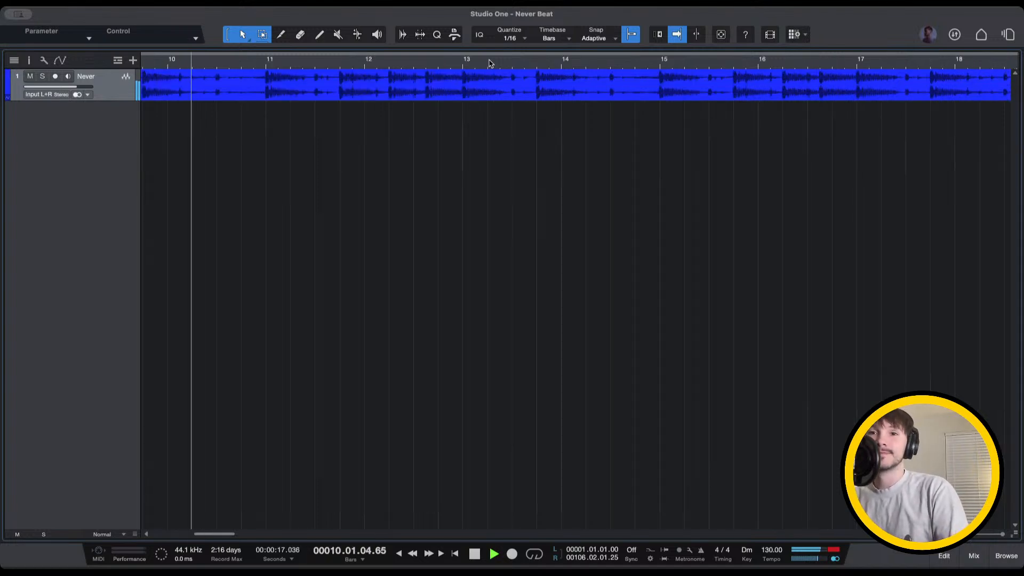
key(space)
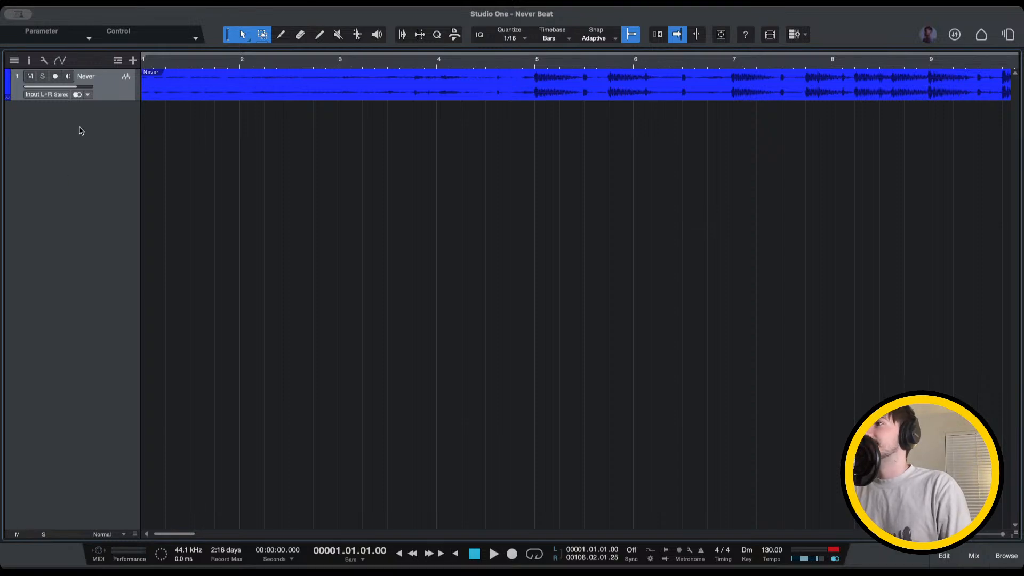
Add a mono Track 2 below the Never beat and test its input monitoring during playback
double_click(134, 153)
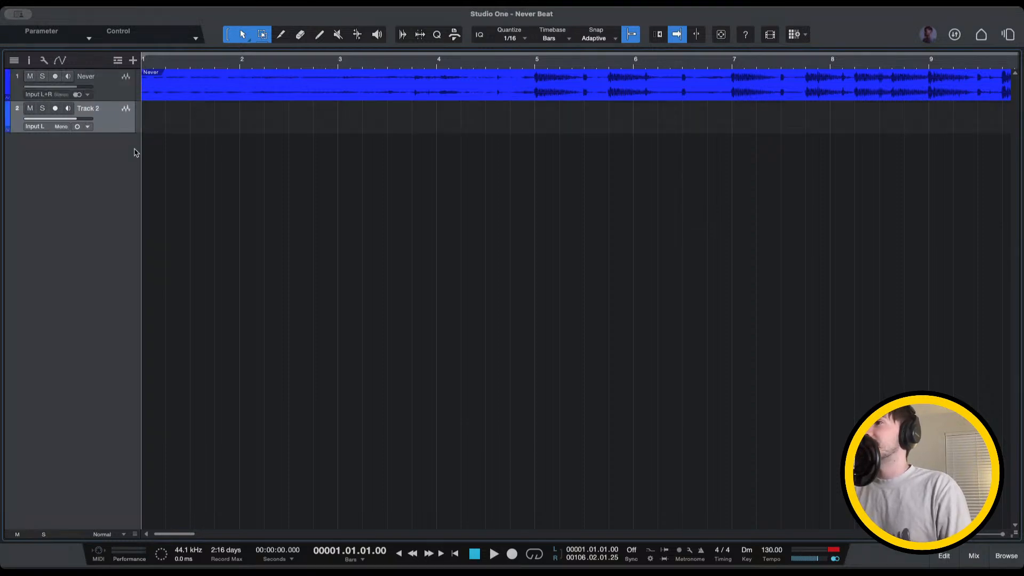
click(68, 109)
key(space)
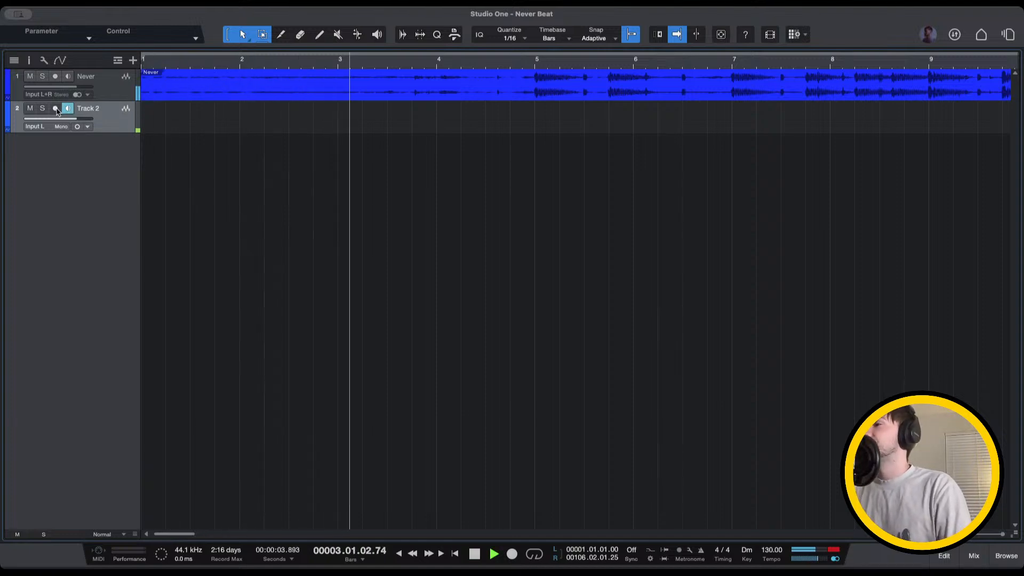
click(68, 108)
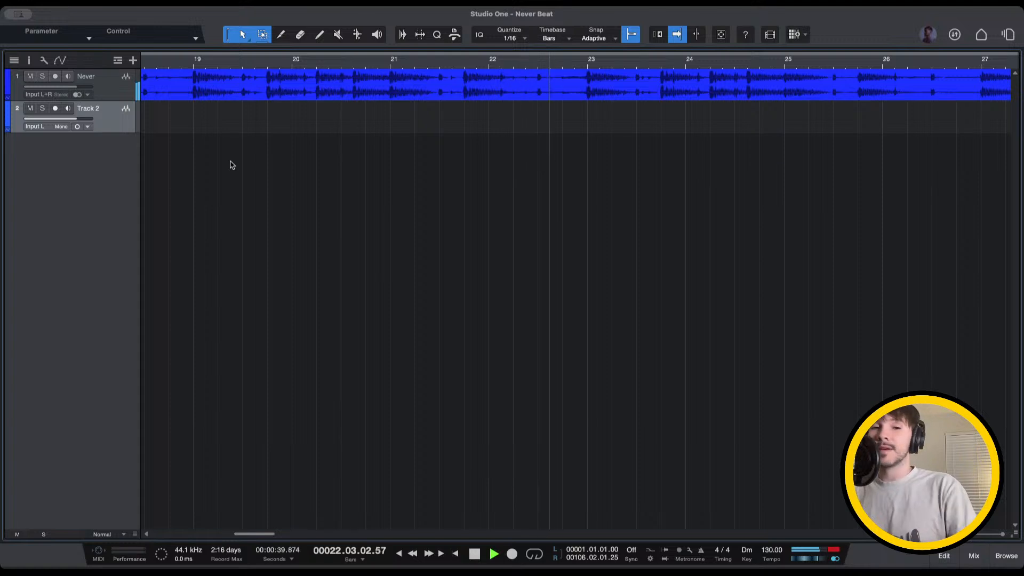
key(space)
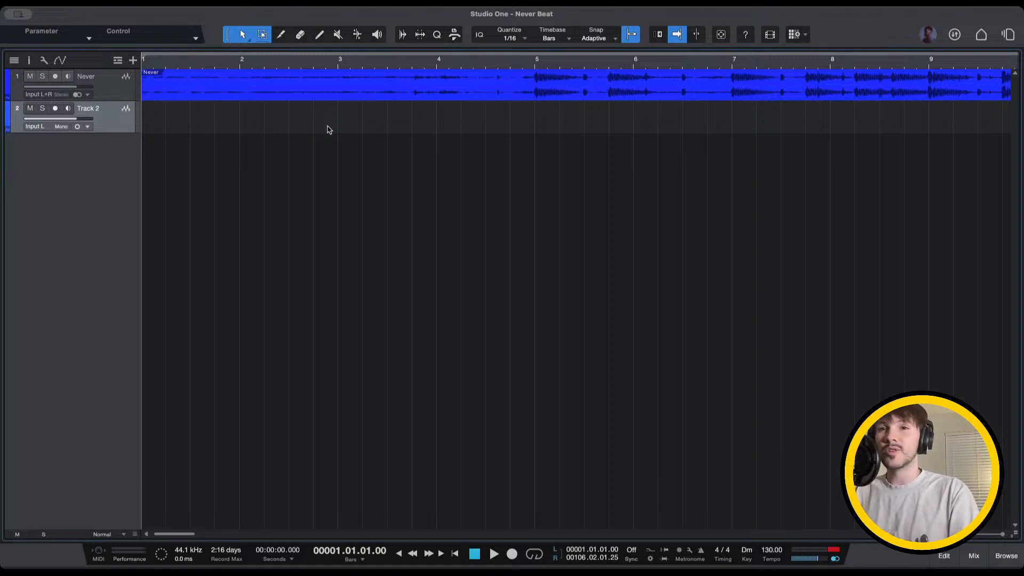
key(space)
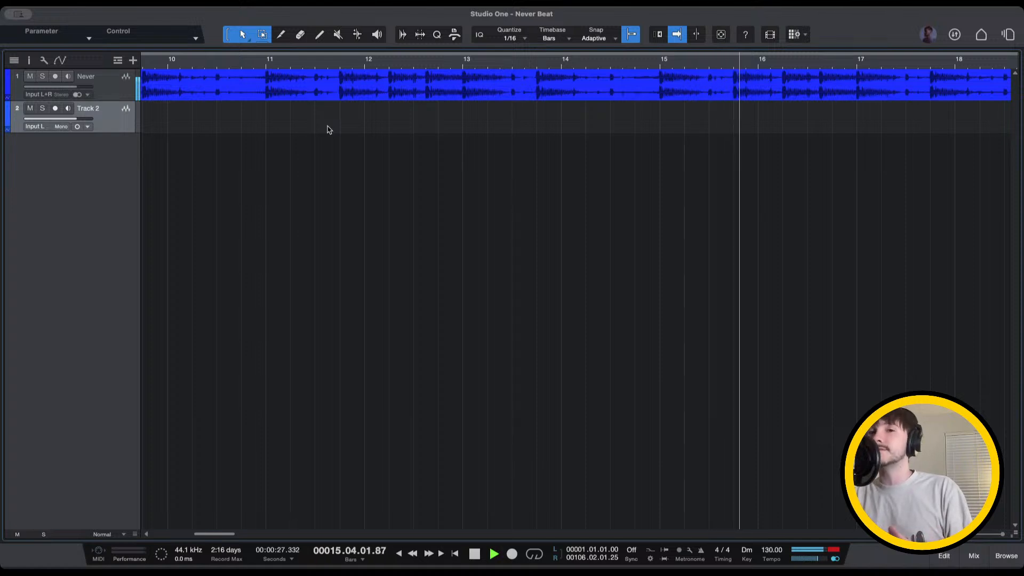
Record a first vocal take on armed, monitored Track 2 from bar 3 to about bar 14
scroll(325, 115, left, 1)
scroll(326, 116, left, 10)
key(space)
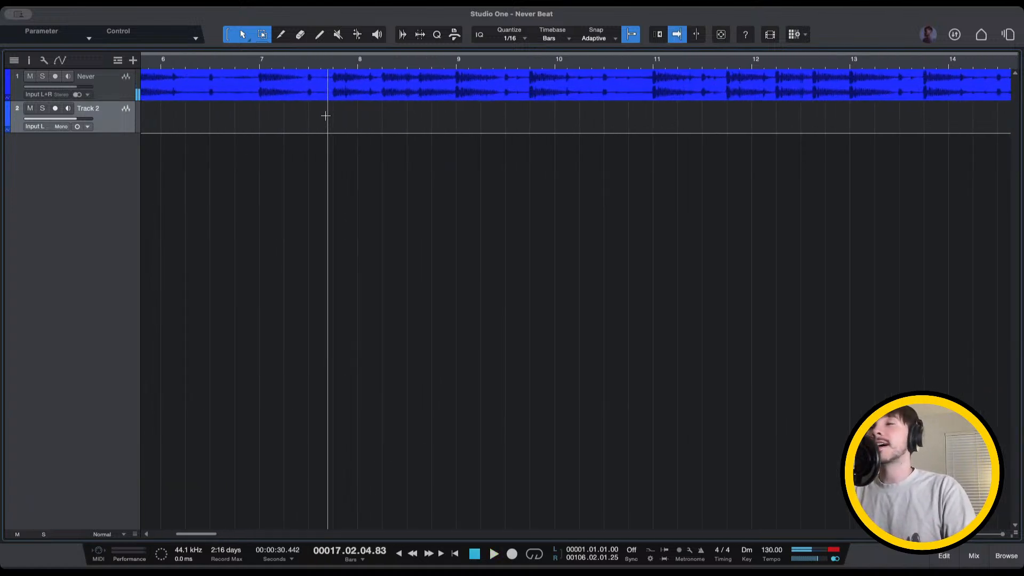
scroll(326, 116, left, 10)
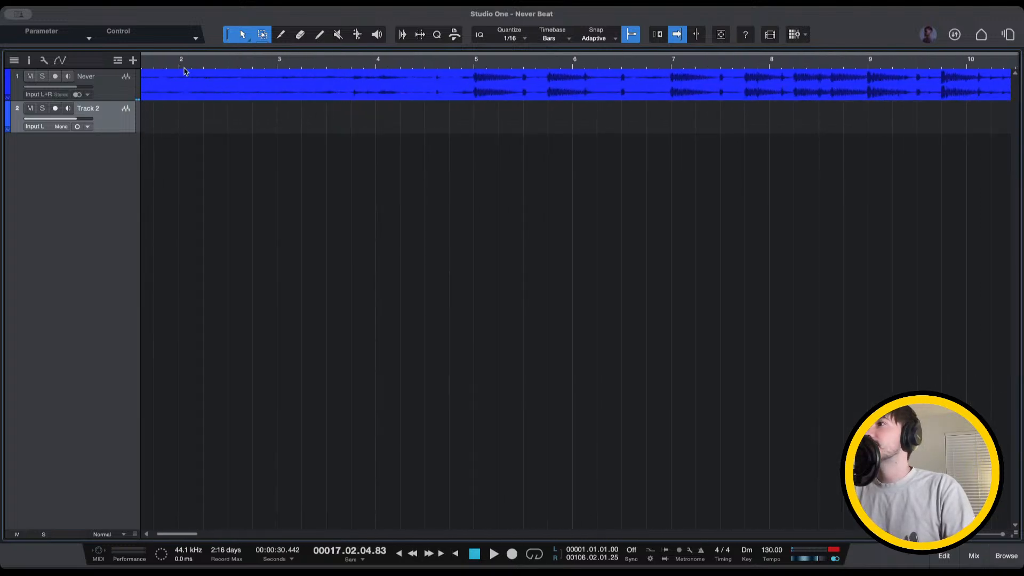
key(KP_Multiply)
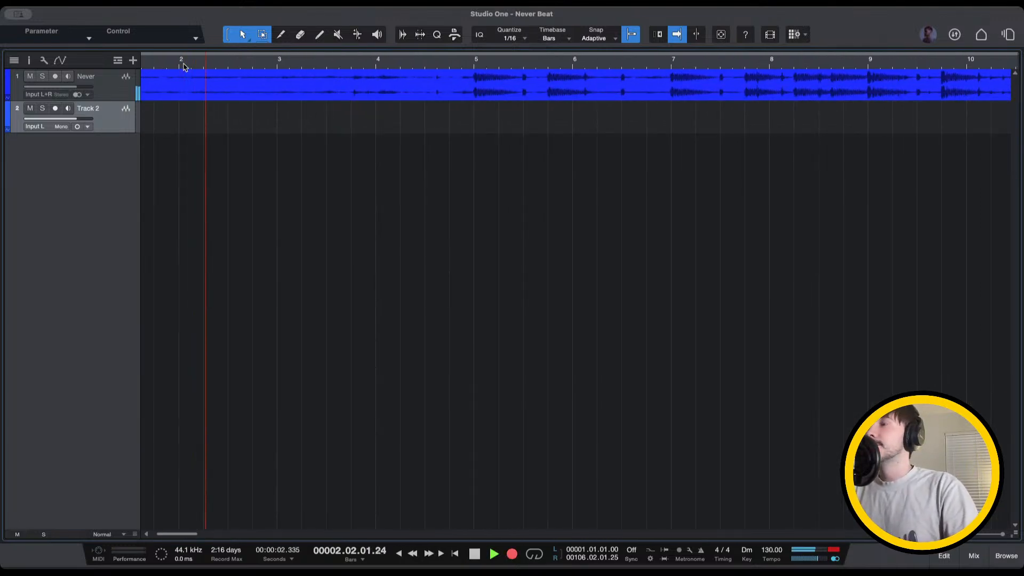
click(55, 108)
click(67, 109)
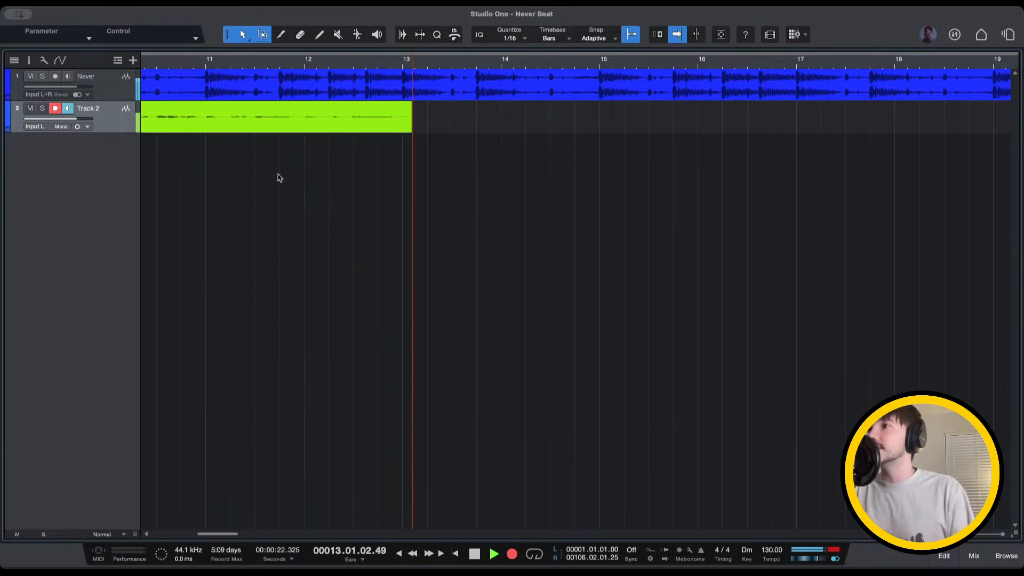
key(space)
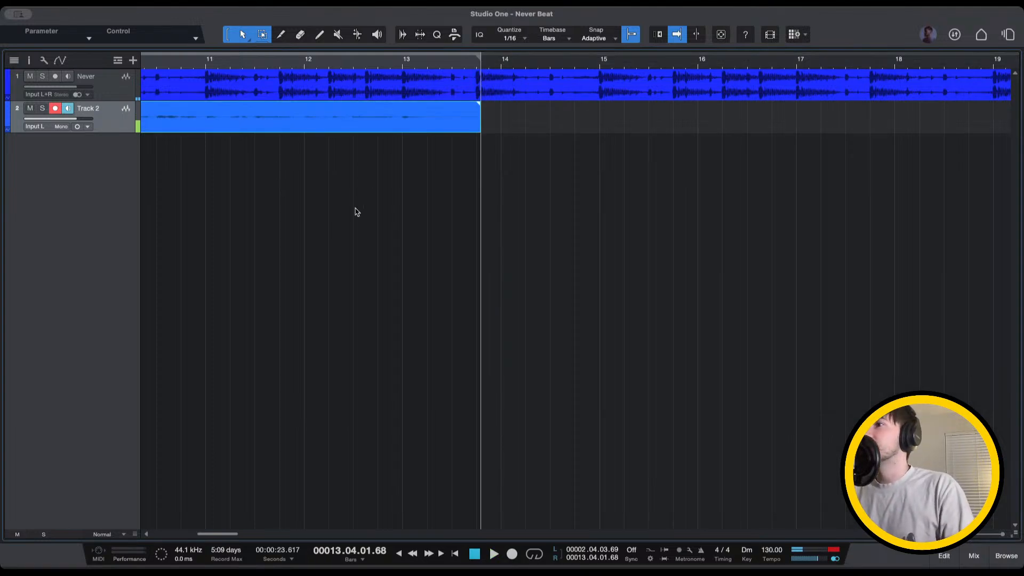
scroll(329, 286, left, 10)
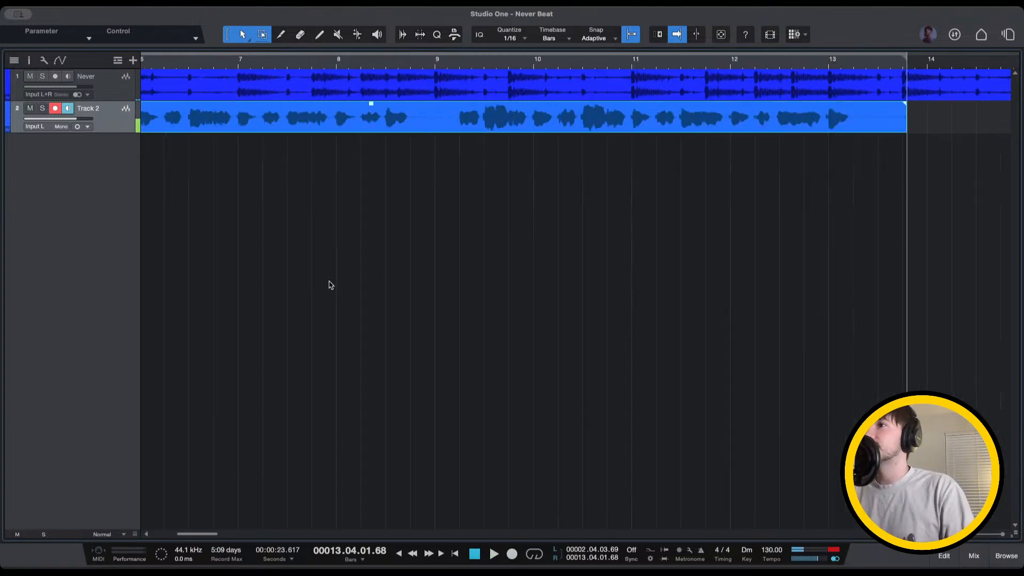
key(space)
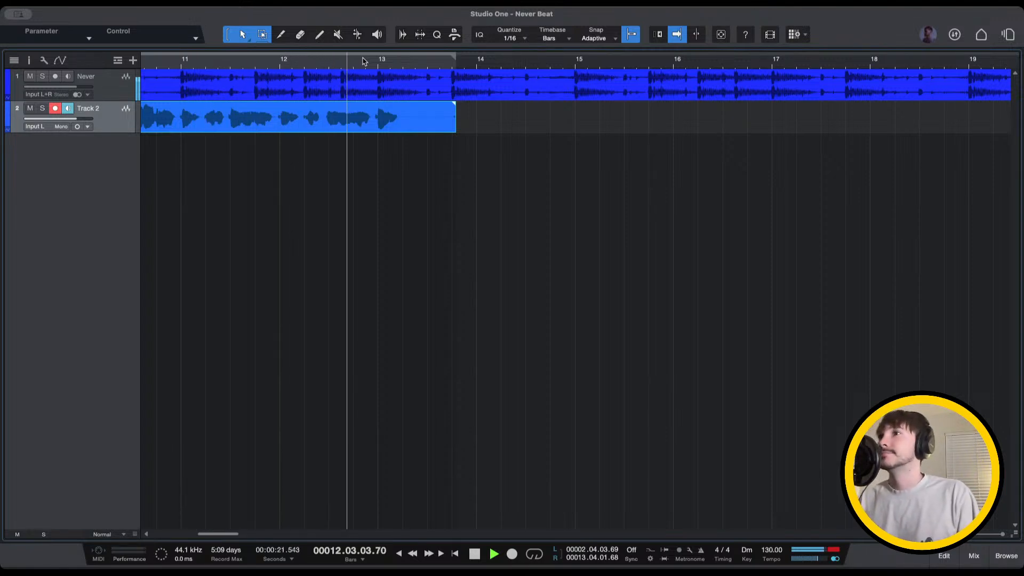
key(space)
scroll(365, 61, left, 10)
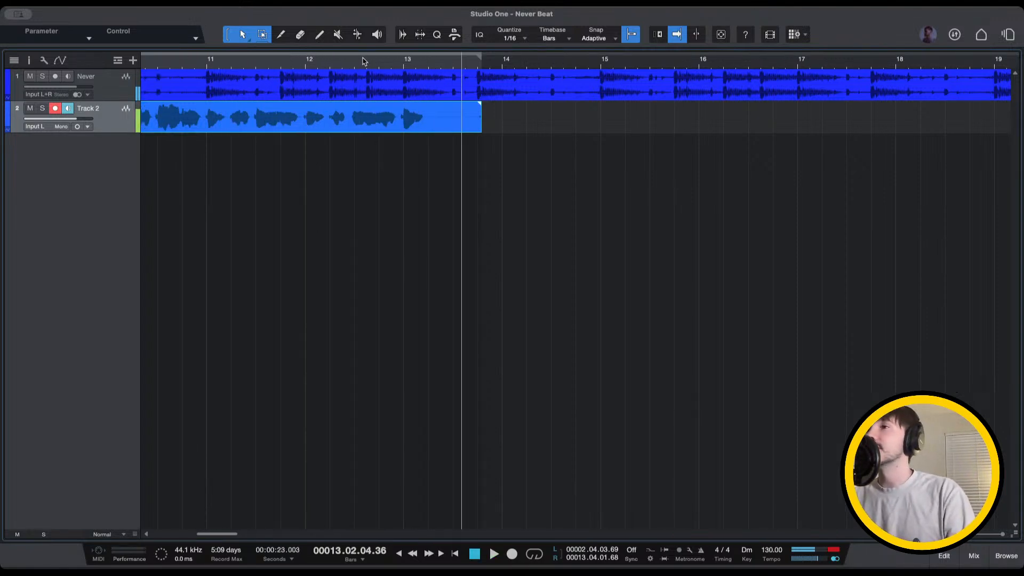
scroll(365, 61, left, 3)
scroll(365, 62, down, 1)
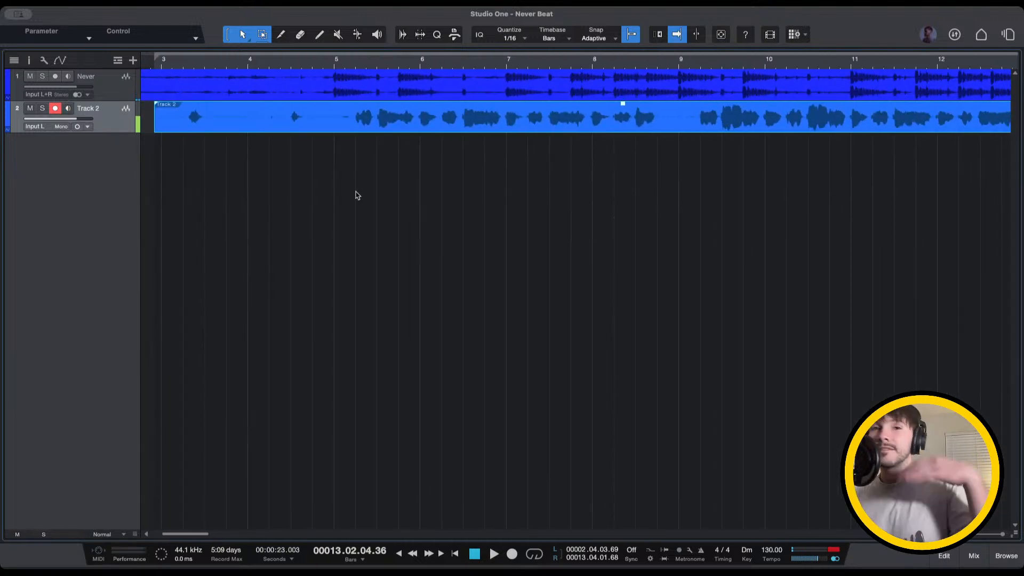
scroll(354, 187, left, 2)
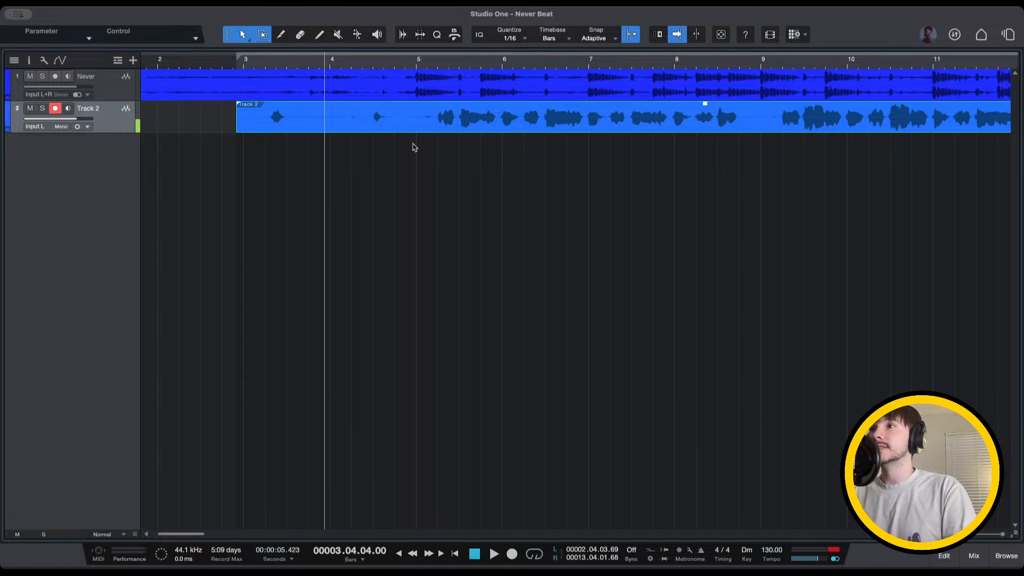
scroll(413, 145, right, 3)
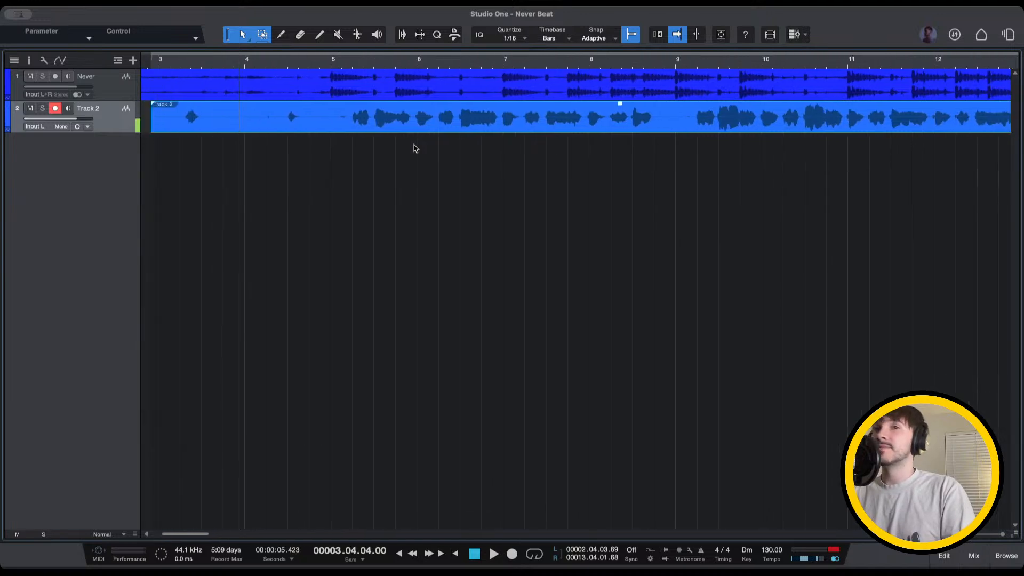
scroll(416, 148, left, 1)
scroll(415, 148, right, 1)
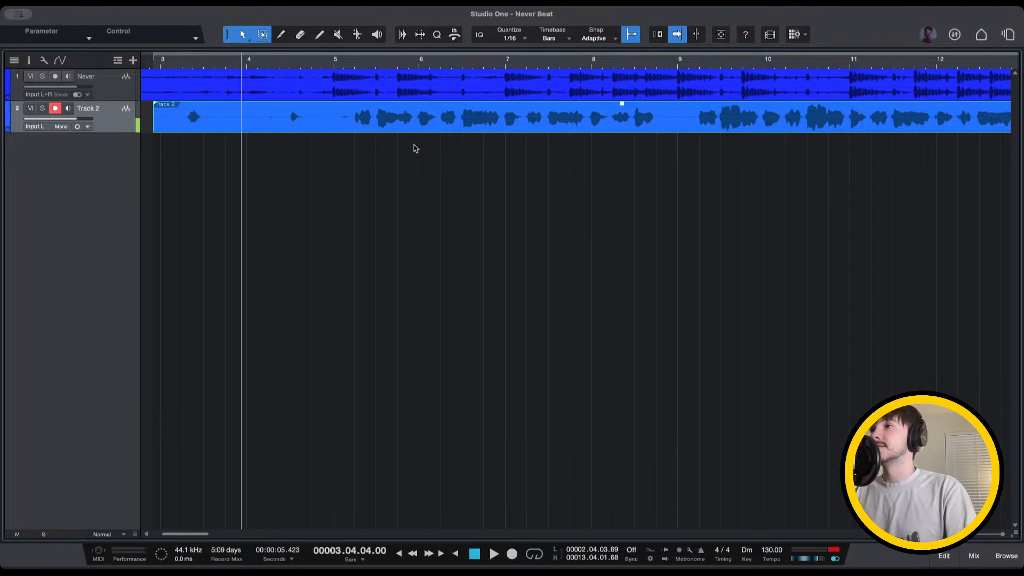
scroll(415, 149, left, 2)
Mark a loop range over the vocal take from bar 3 to bar 14
click(247, 60)
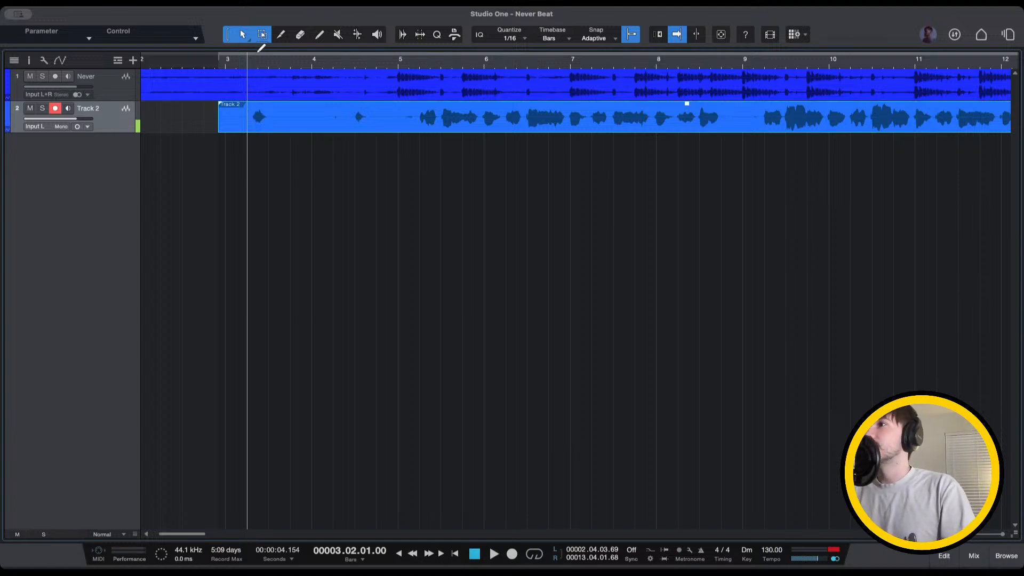
drag(259, 53, 834, 32)
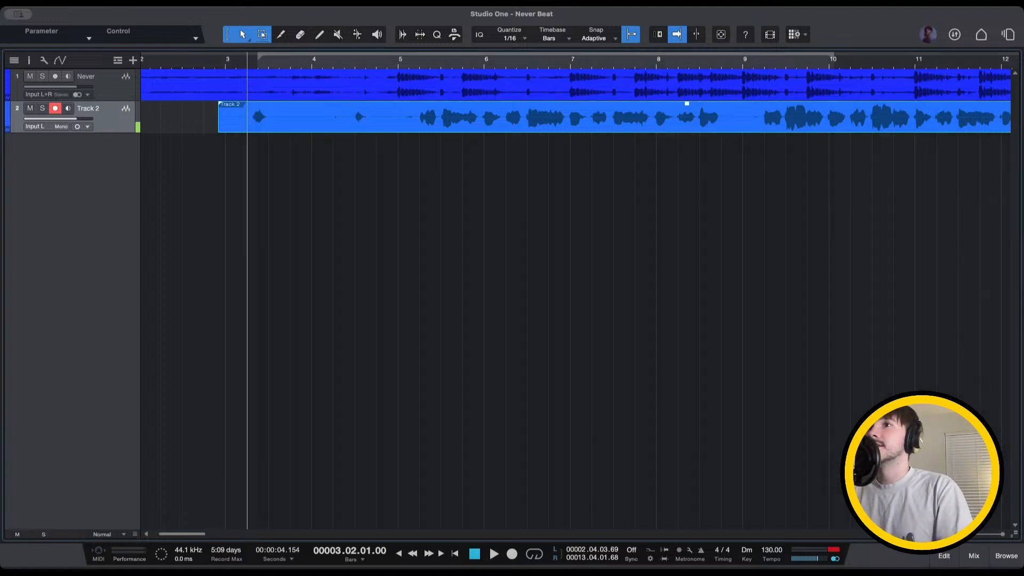
drag(1008, 34, 1013, 40)
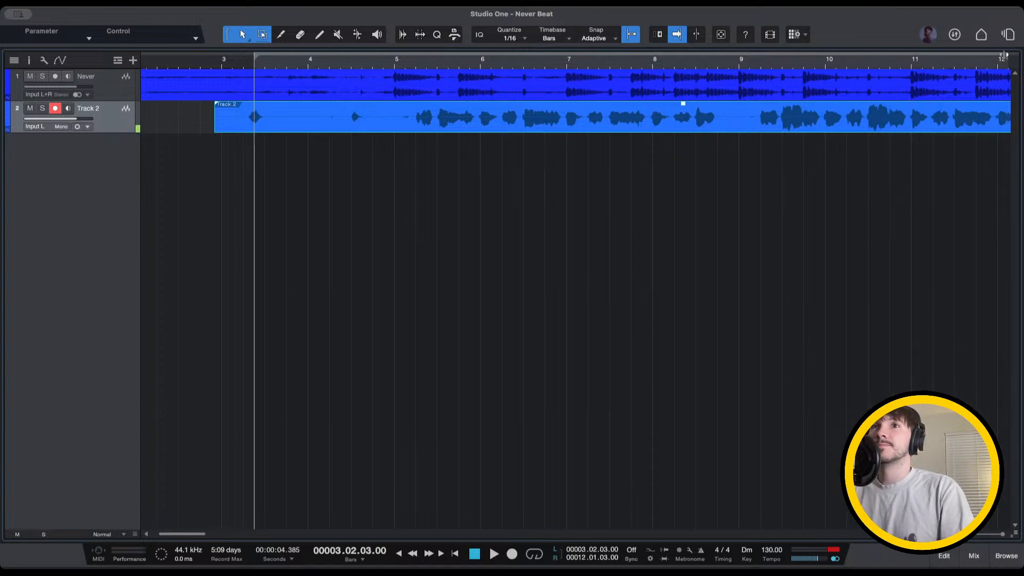
drag(1020, 60, 917, 65)
Enable looping and play the vocal take back from the loop start
key(/)
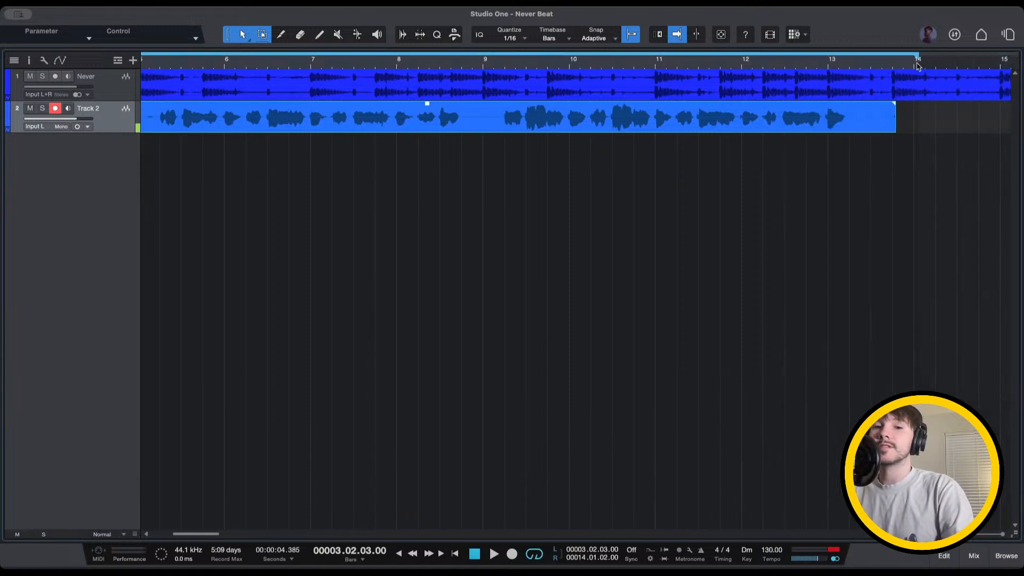
key(space)
key(F5)
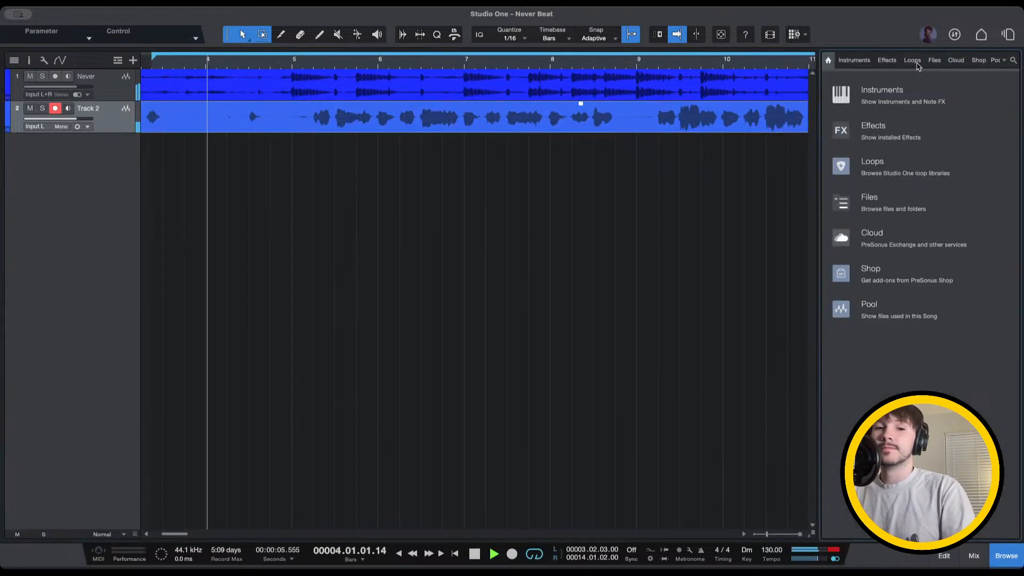
key(F5)
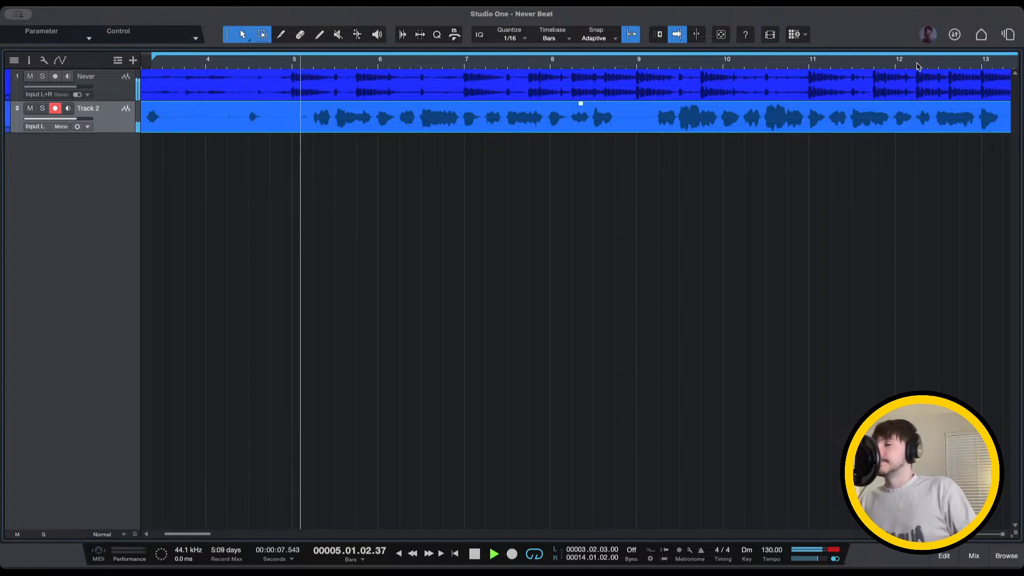
scroll(589, 206, left, 3)
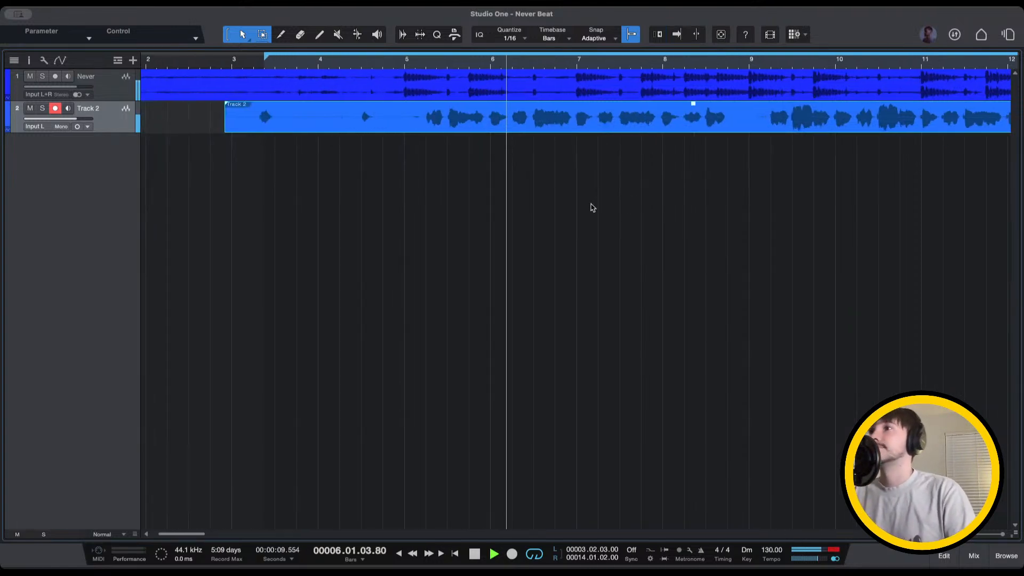
Trim the Track 2 take to start at bar 5.2 and move the loop start there
drag(221, 129, 420, 130)
key(p)
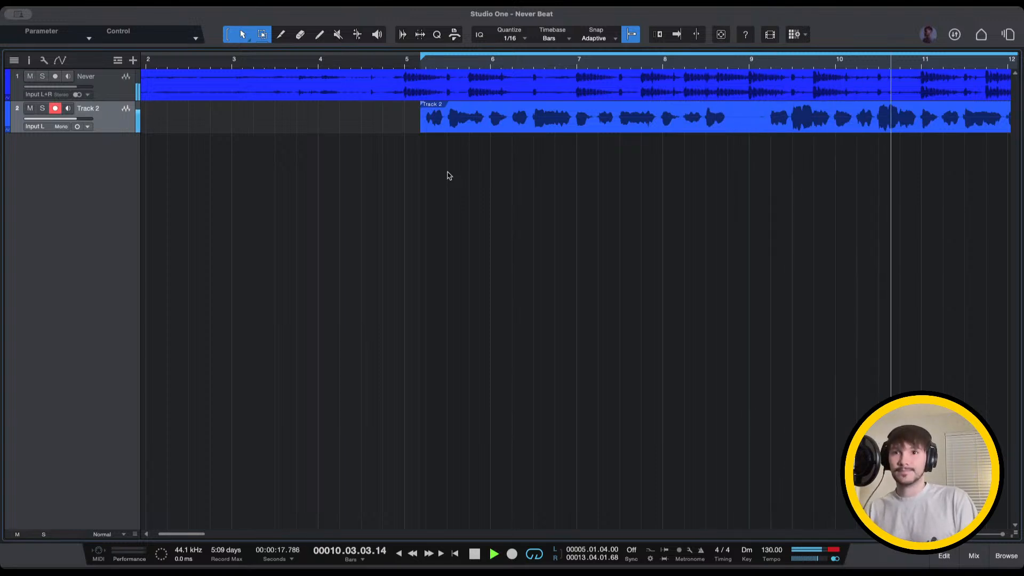
Stop playback, then audition the take from just after bar 5
key(space)
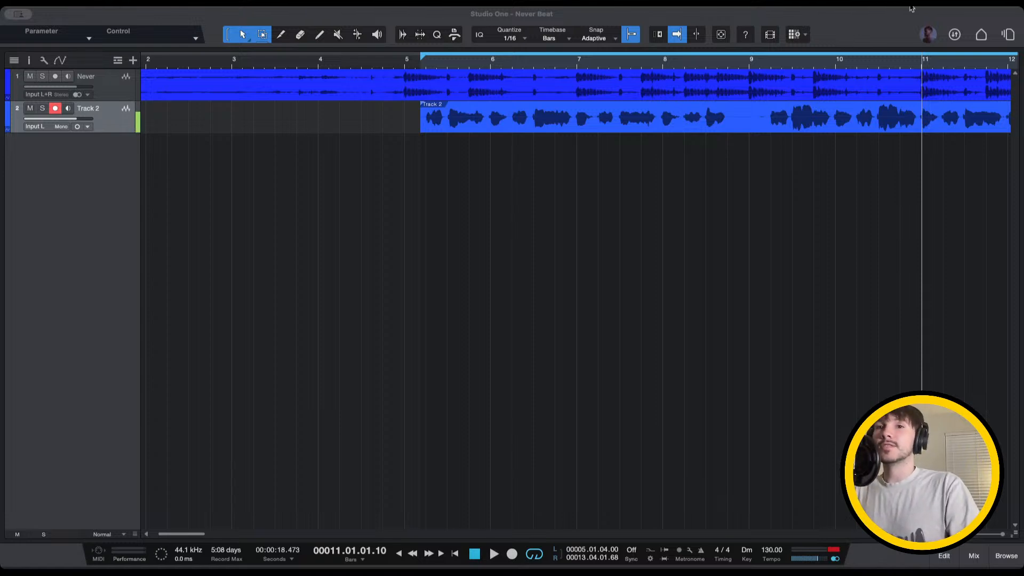
click(427, 68)
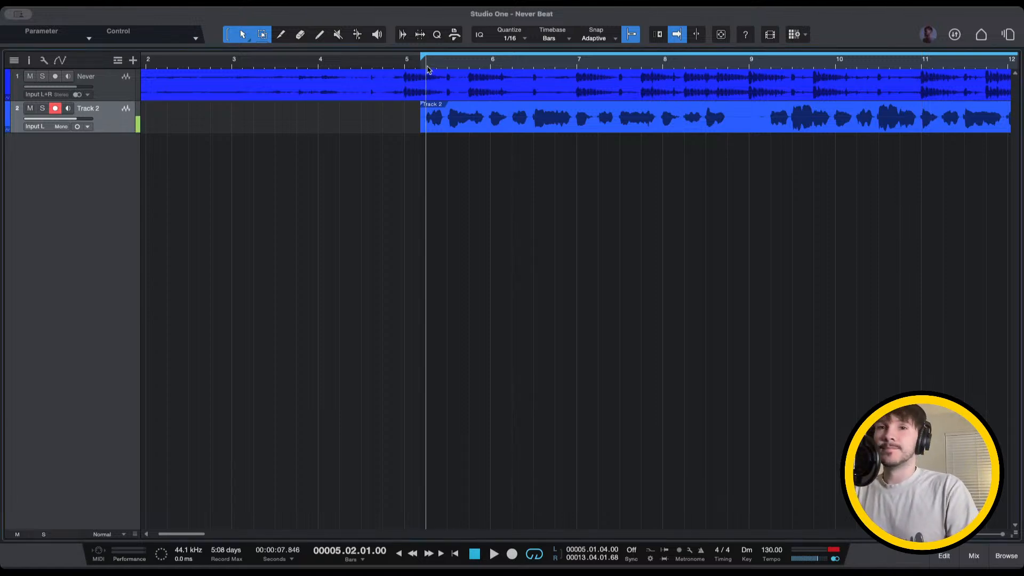
key(space)
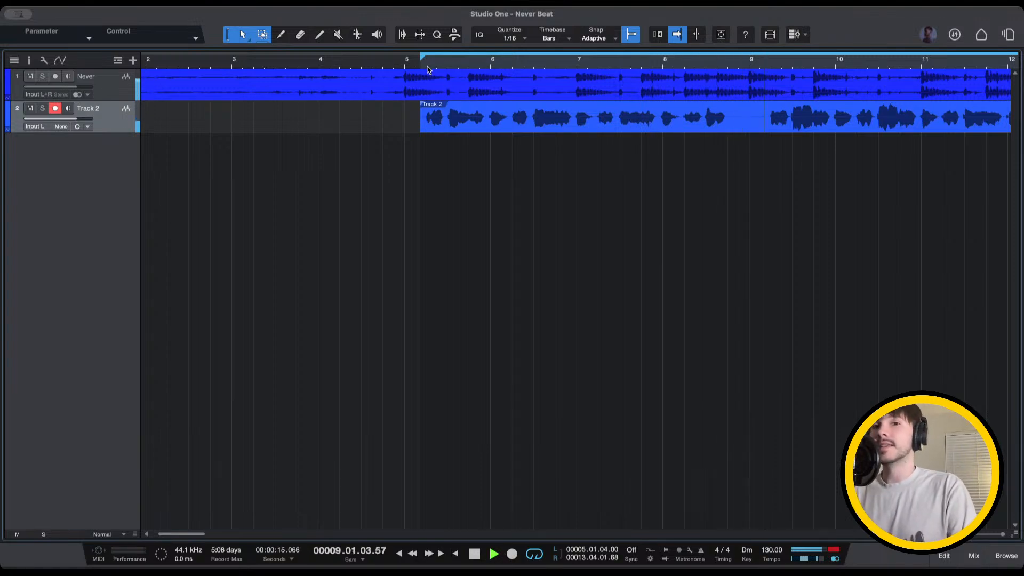
key(space)
Record a new Track 2 vocal take starting from bar 4, beat 3
click(411, 60)
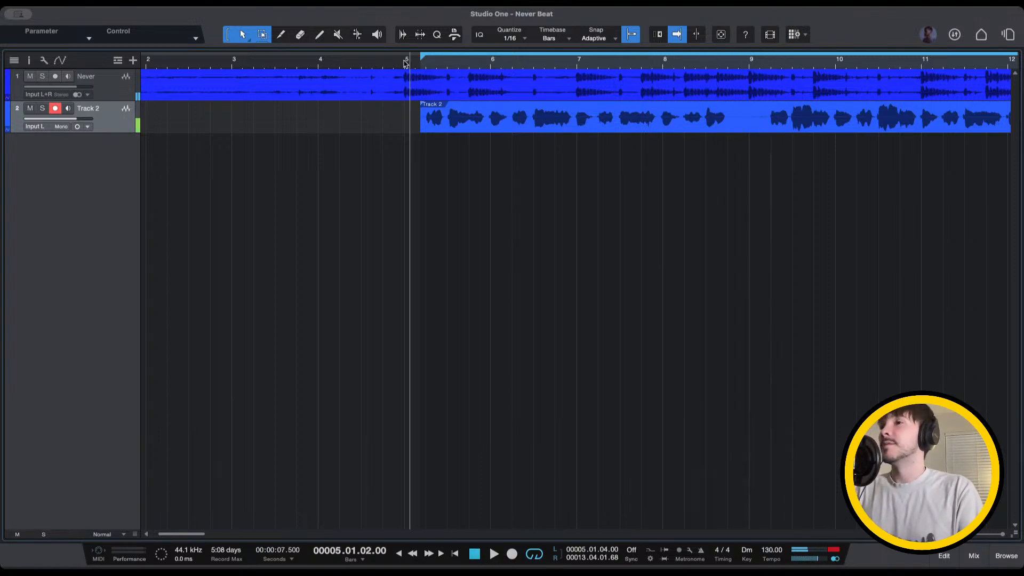
click(388, 63)
click(373, 63)
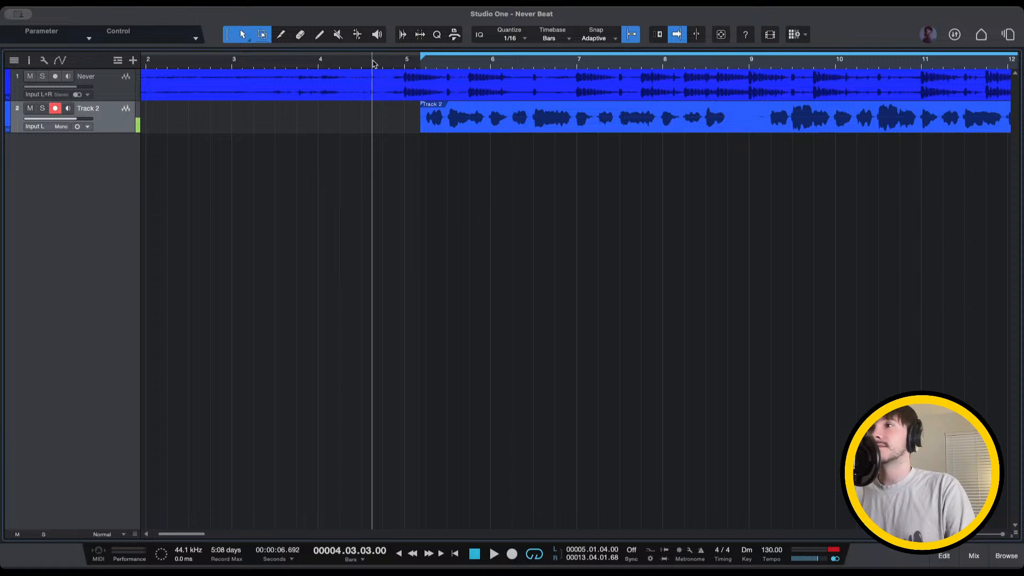
key(space)
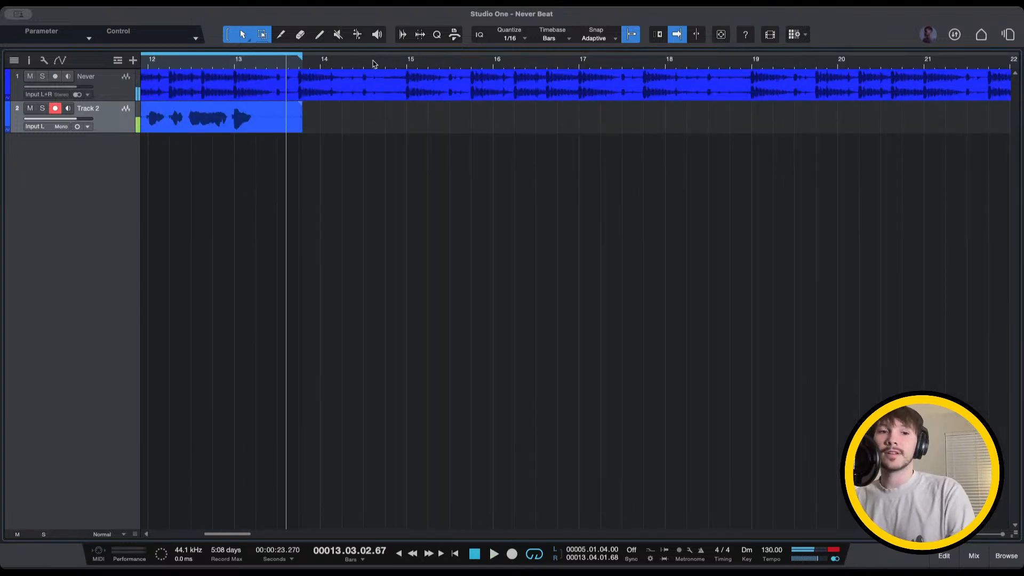
key(space)
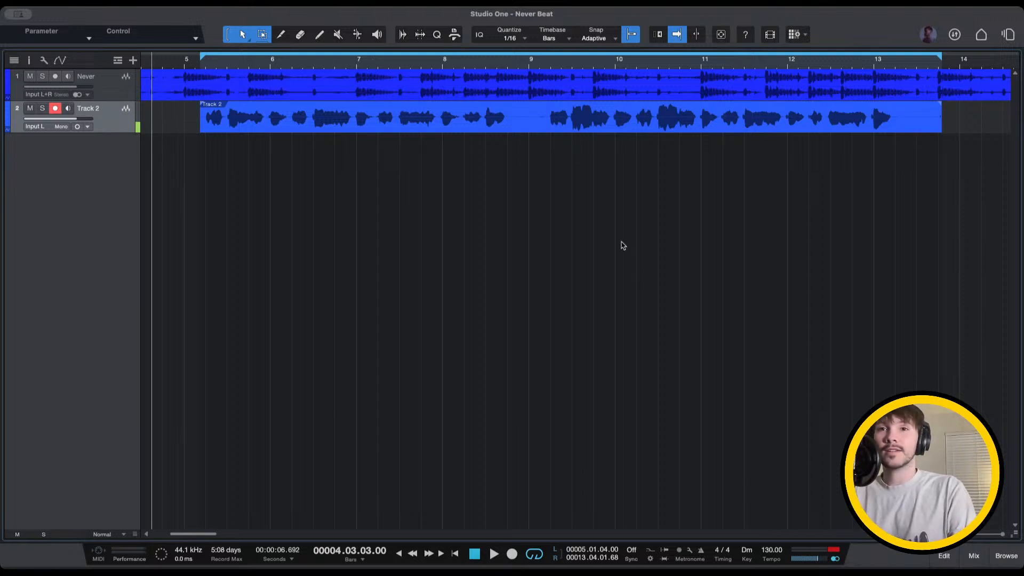
click(163, 62)
click(184, 62)
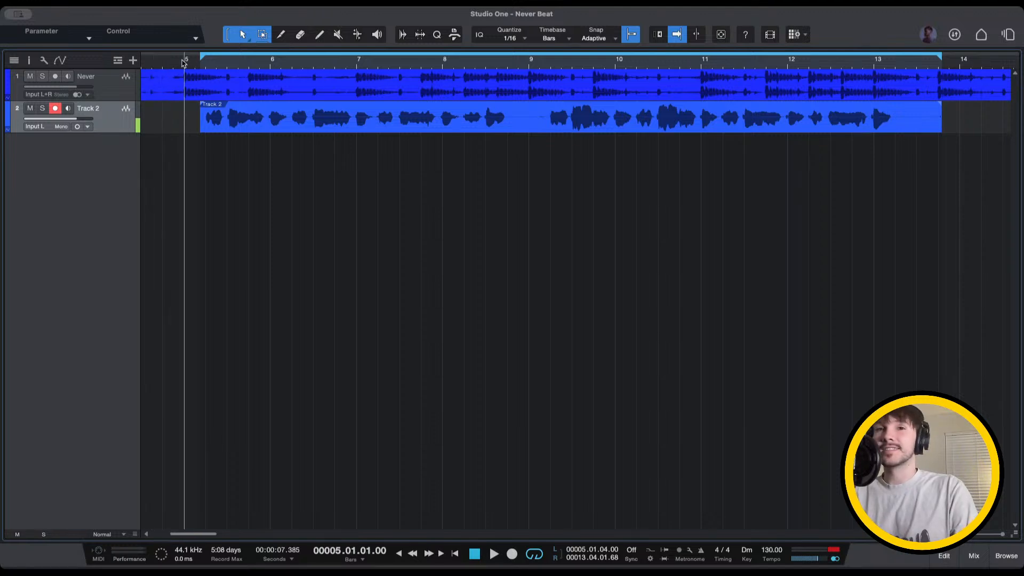
click(174, 62)
click(167, 63)
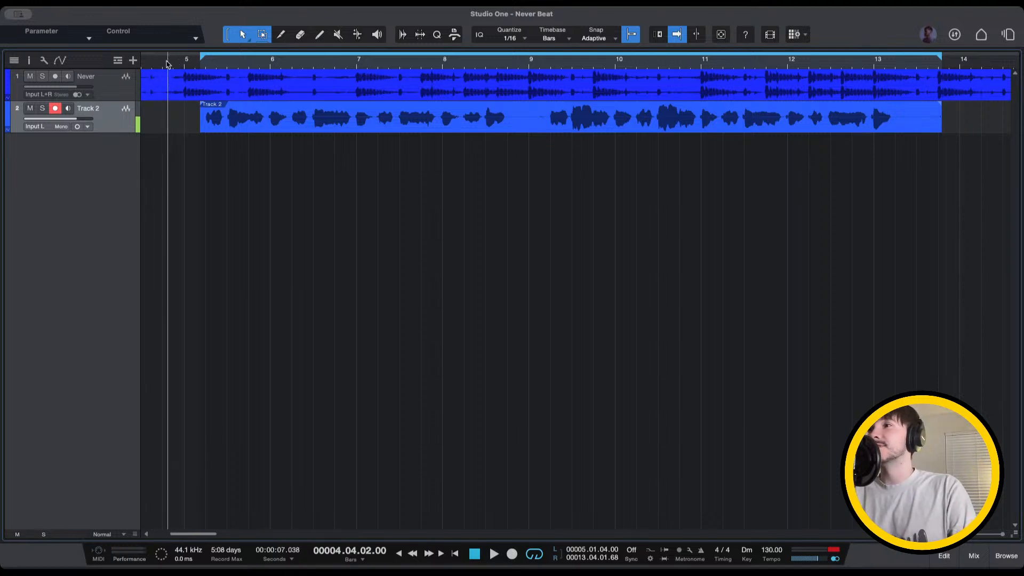
click(162, 63)
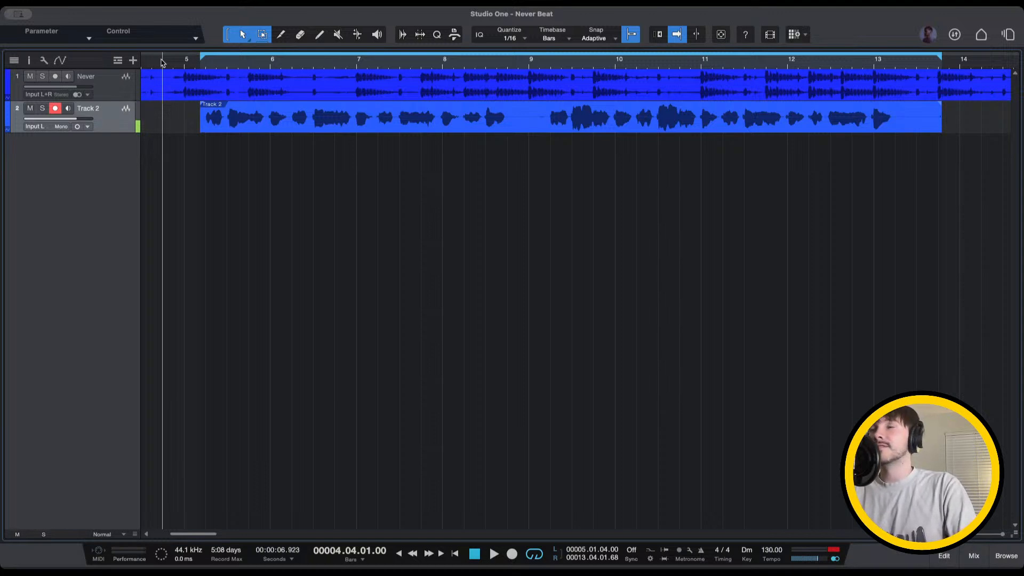
key(space)
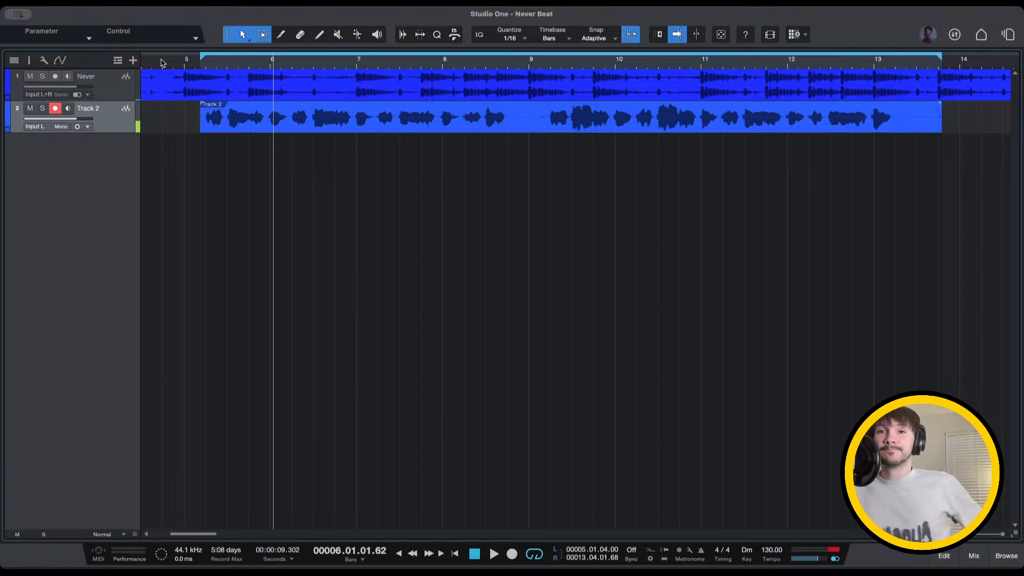
key(space)
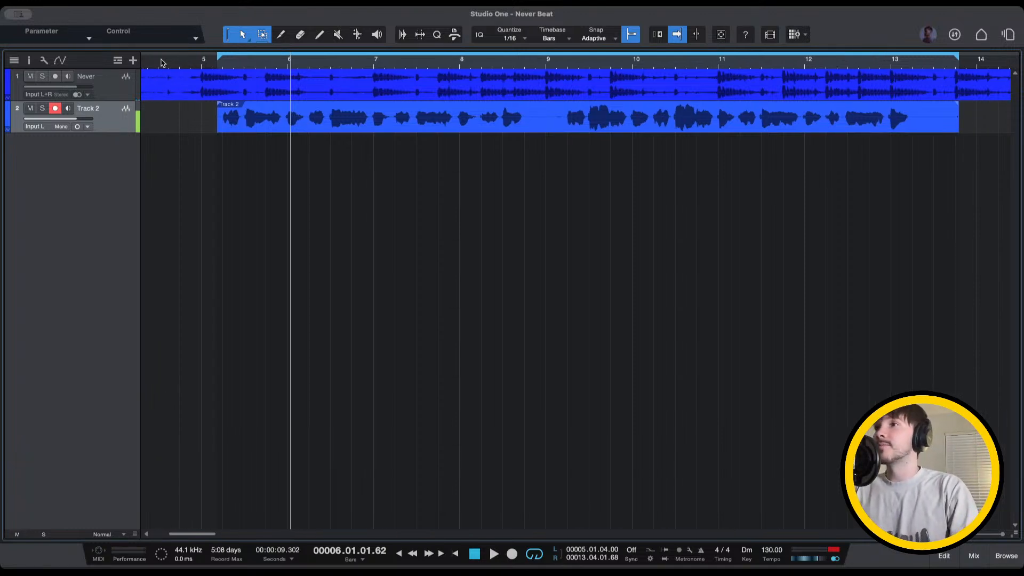
click(186, 62)
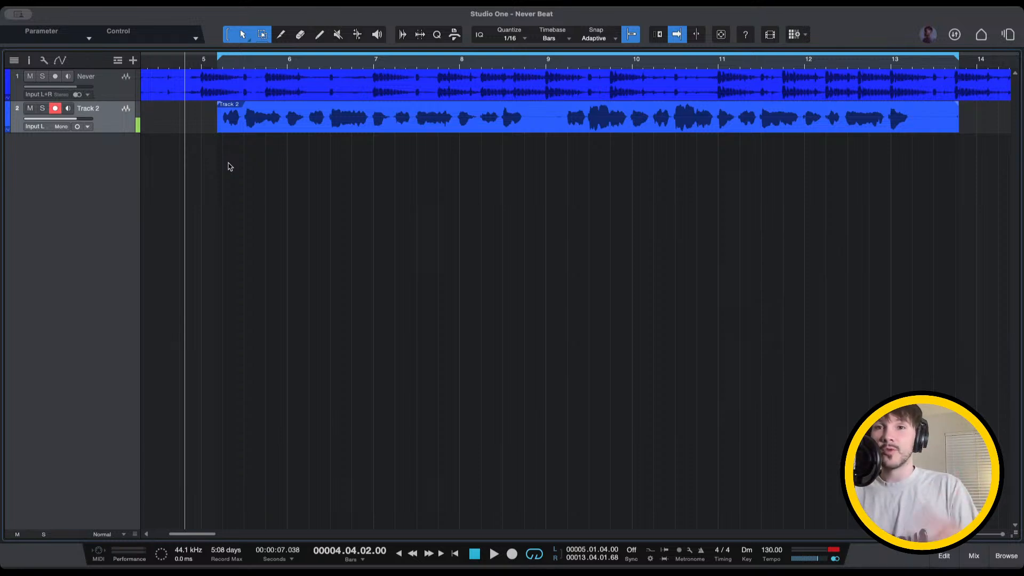
Place the playhead at bar 4, beat 3 and play the take from there
click(178, 63)
scroll(245, 167, left, 3)
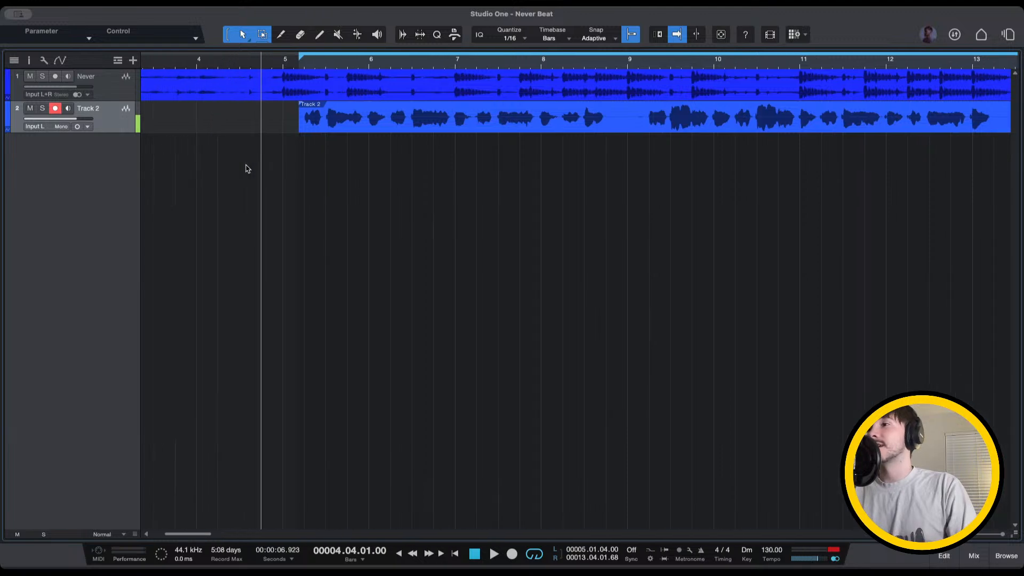
click(242, 63)
click(240, 63)
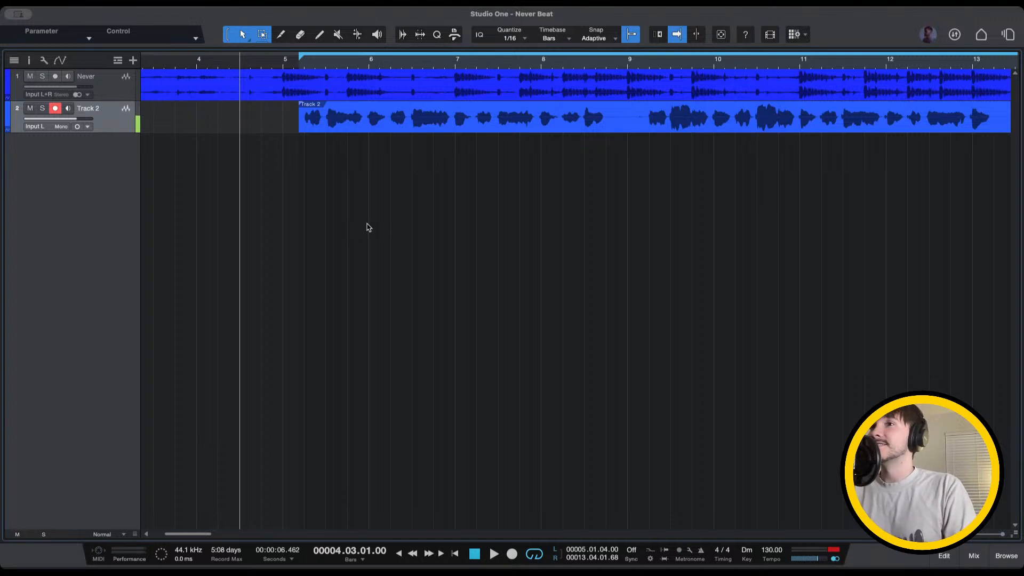
key(space)
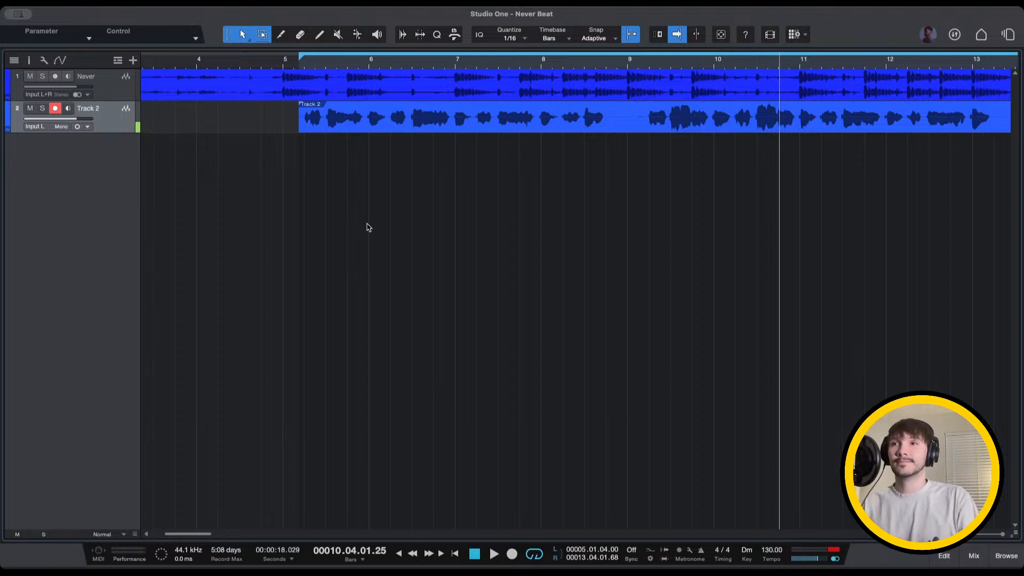
click(213, 60)
key(space)
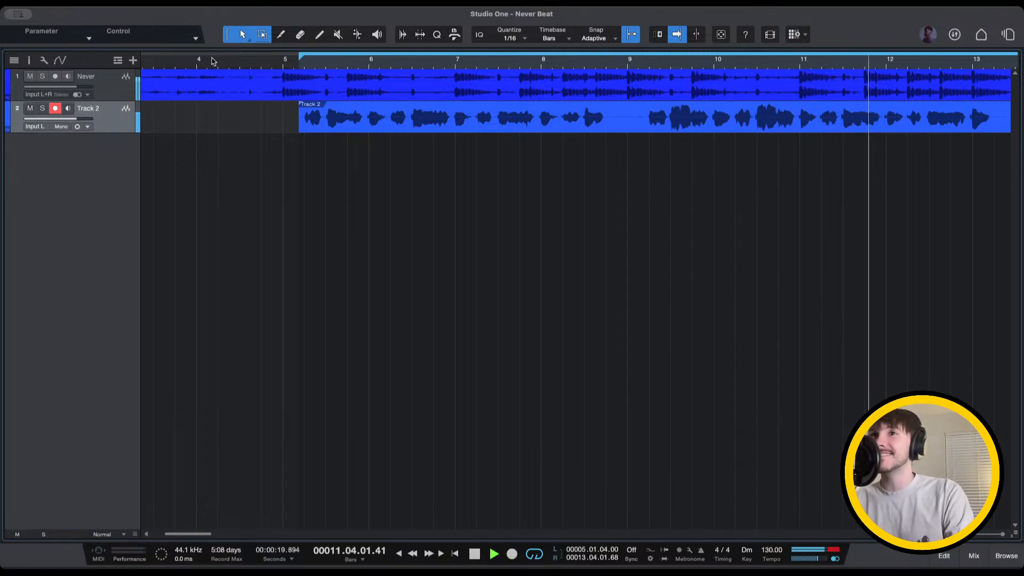
key(space)
click(843, 63)
key(space)
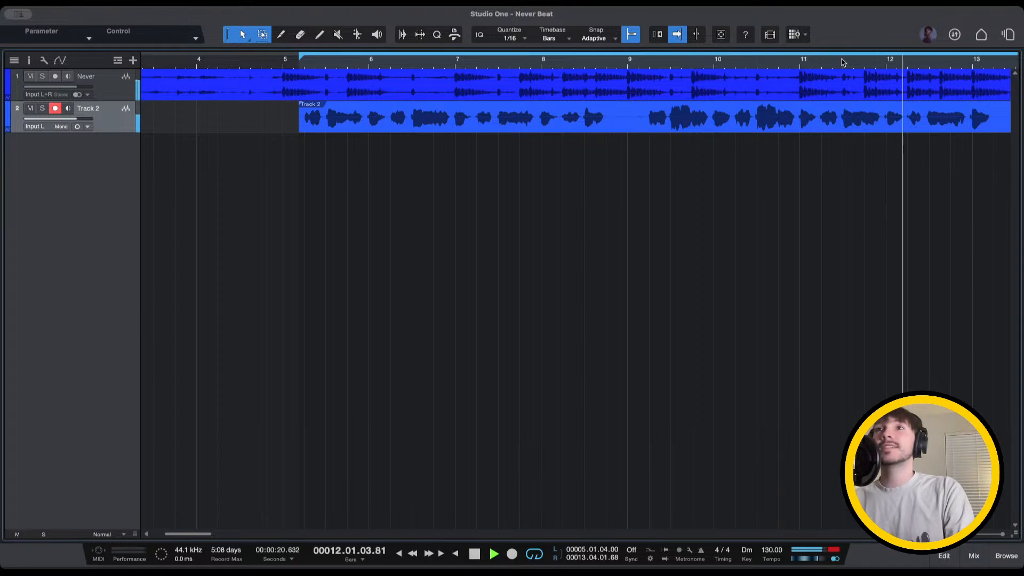
key(space)
click(828, 63)
key(space)
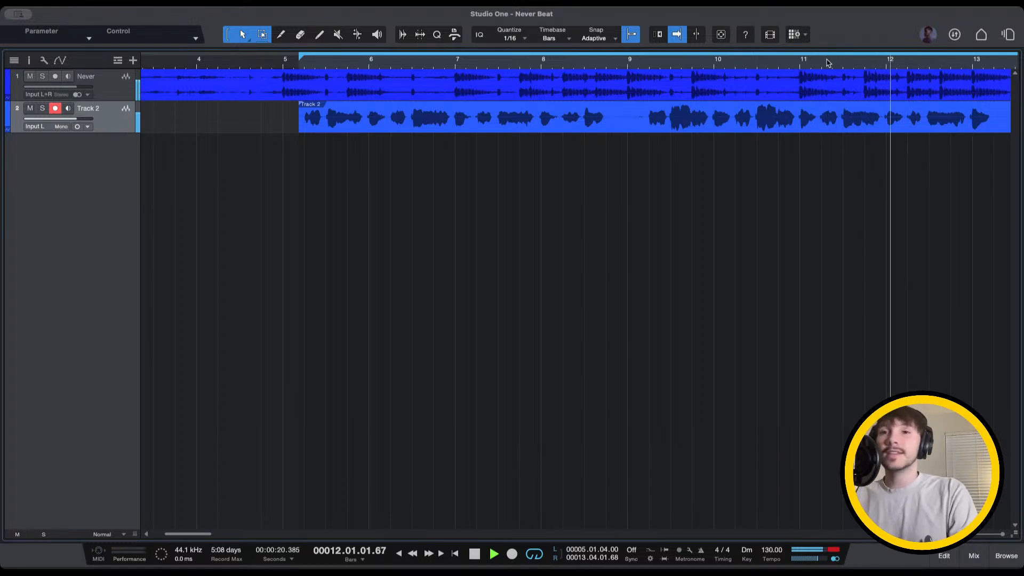
key(space)
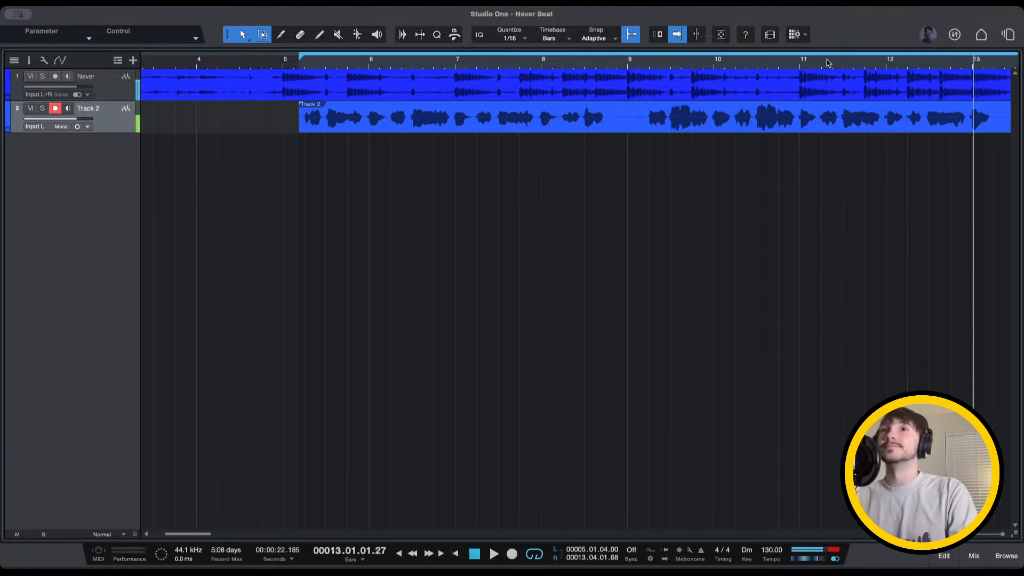
scroll(399, 171, left, 3)
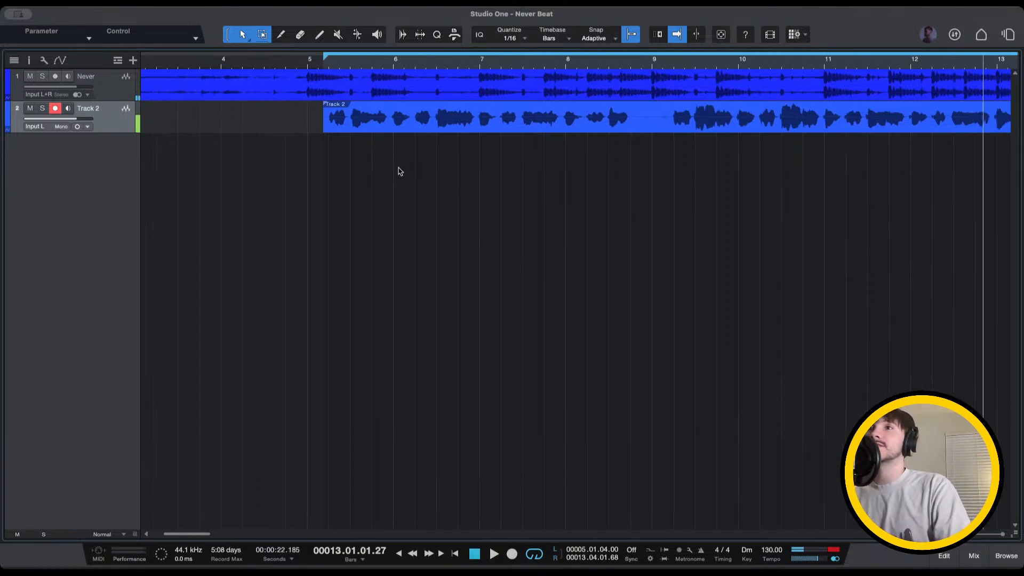
scroll(399, 171, right, 5)
scroll(400, 171, down, 4)
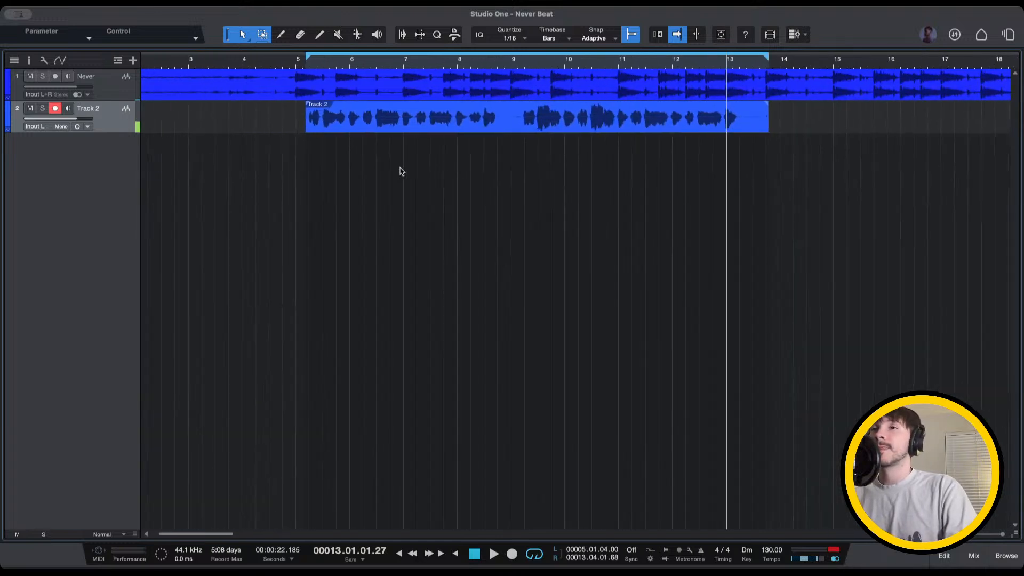
scroll(429, 160, down, 6)
scroll(428, 160, down, 7)
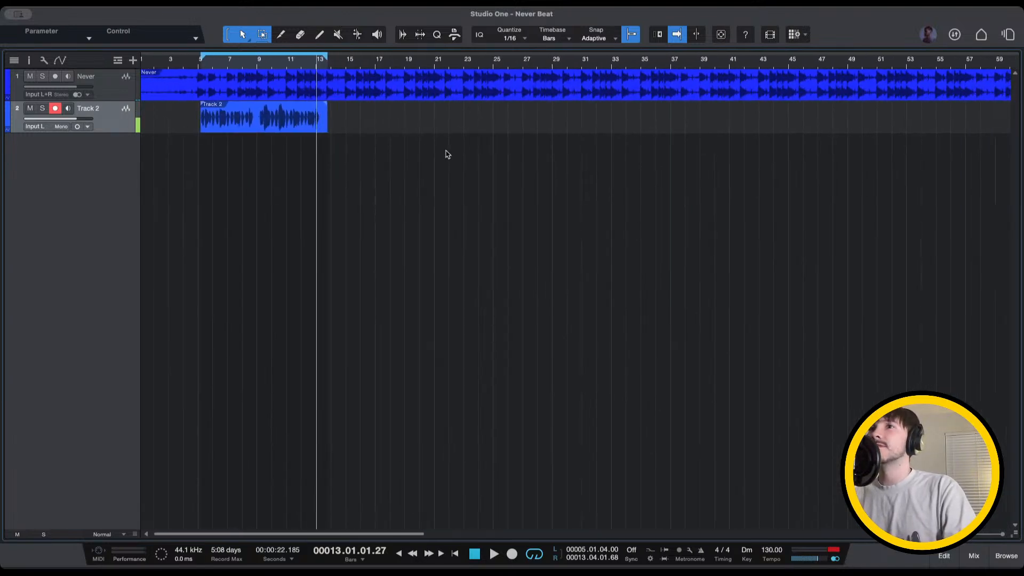
scroll(447, 155, up, 3)
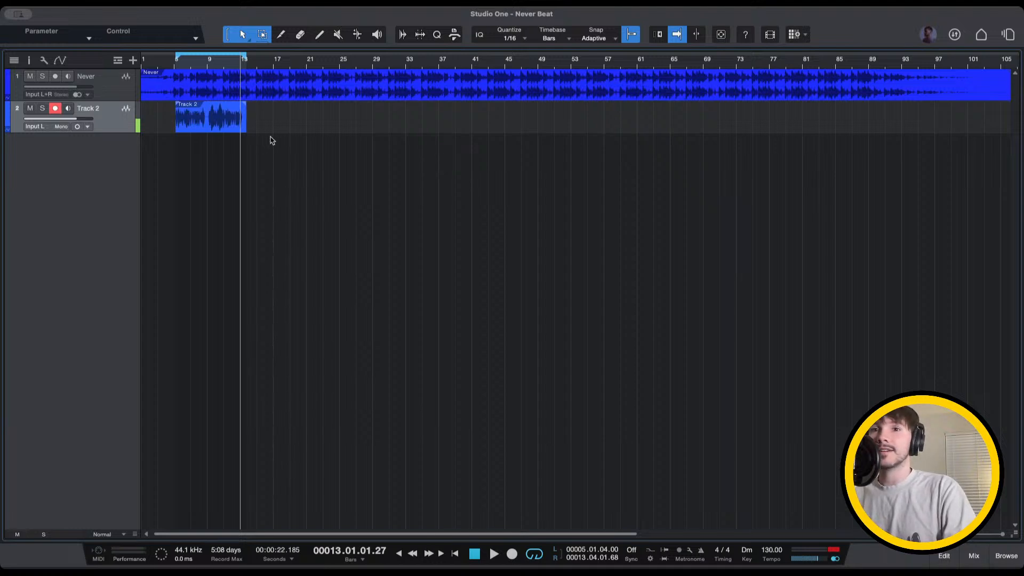
scroll(271, 139, up, 2)
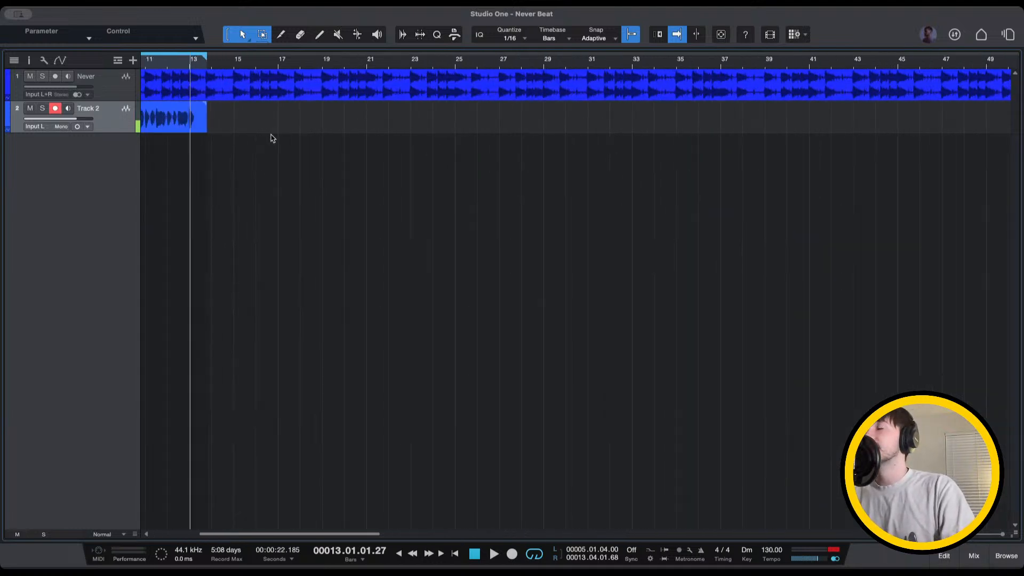
scroll(271, 136, up, 2)
scroll(263, 147, up, 2)
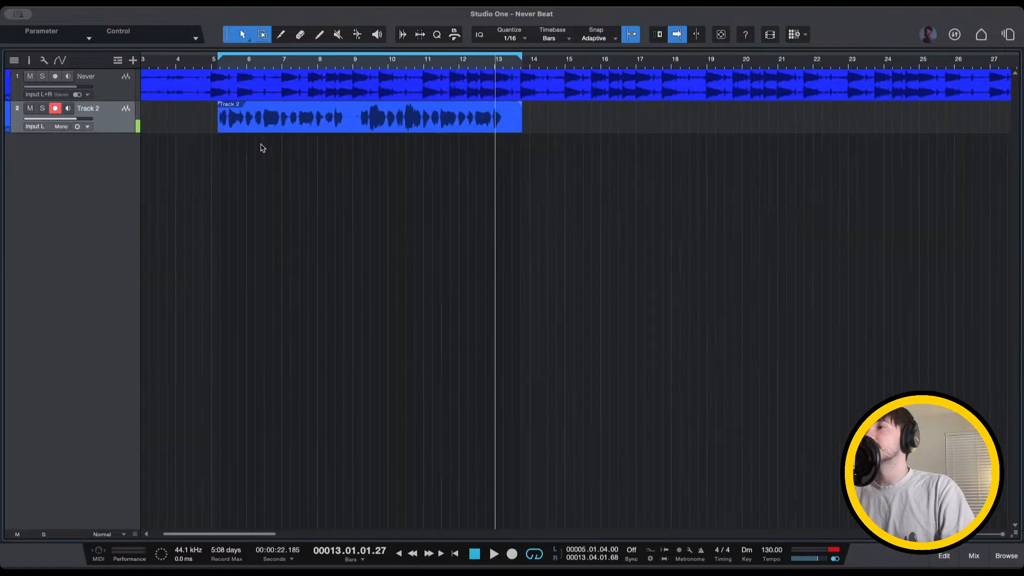
scroll(261, 148, left, 3)
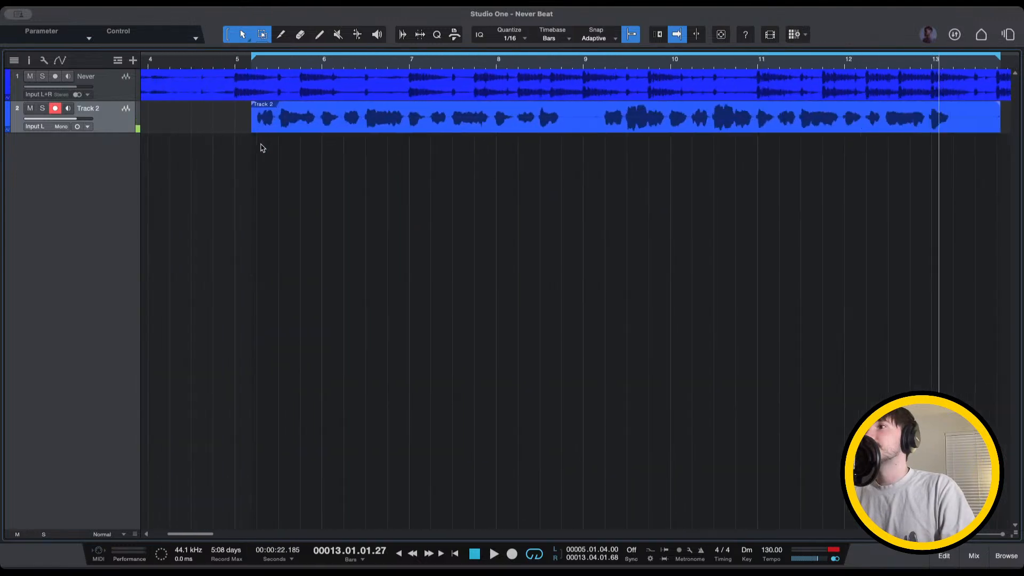
scroll(353, 181, down, 6)
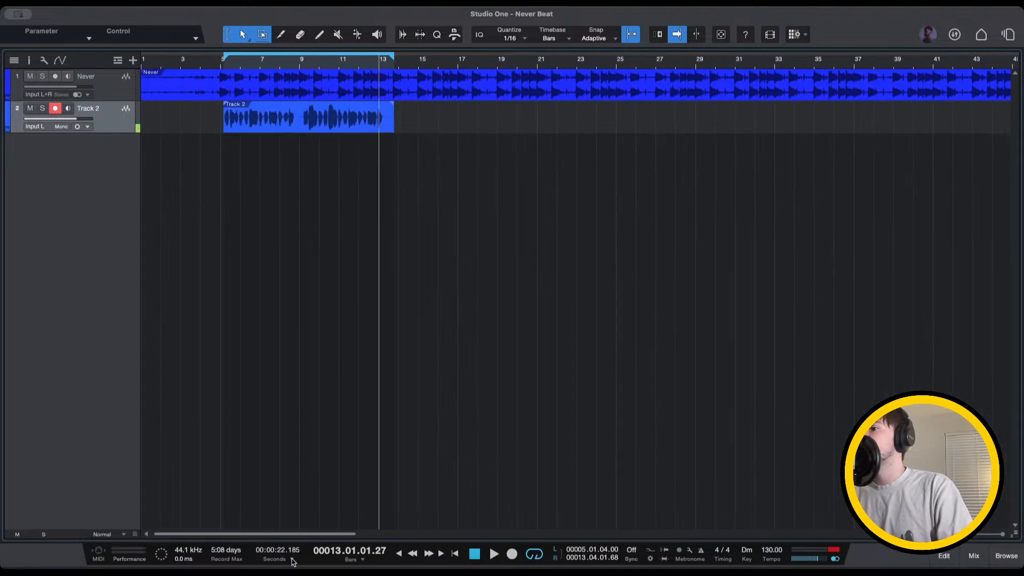
scroll(795, 67, down, 3)
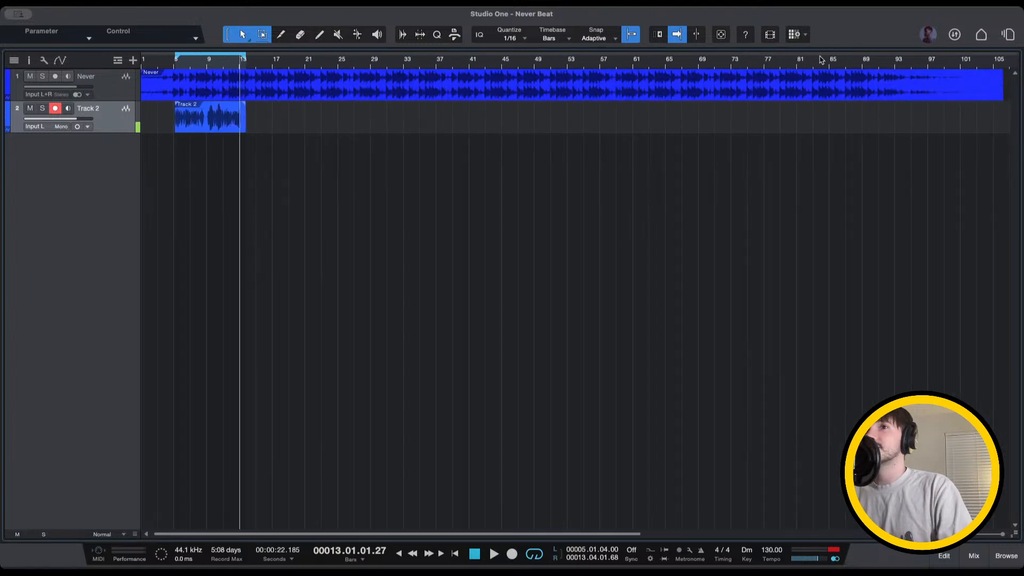
click(913, 63)
click(888, 63)
click(922, 64)
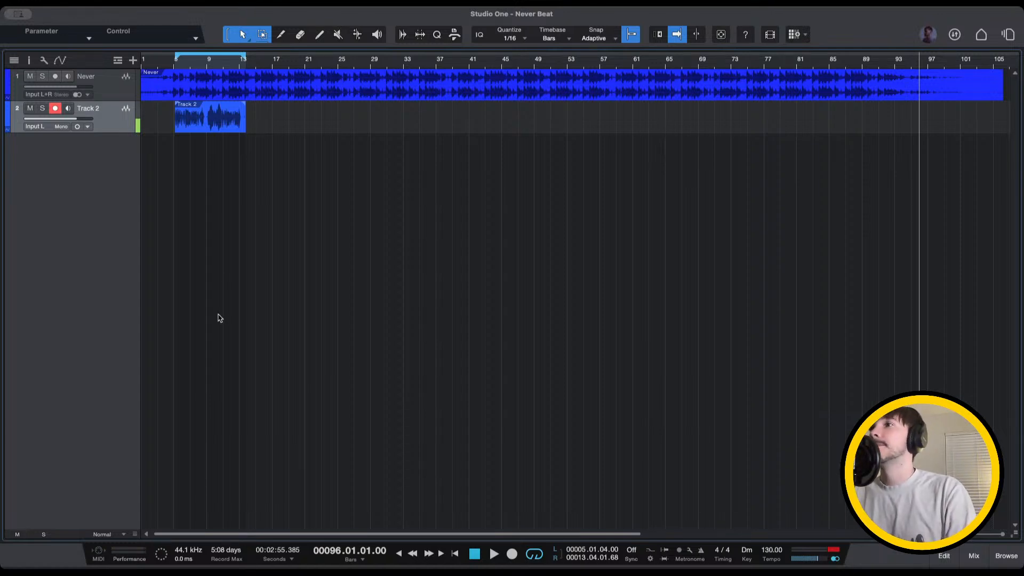
click(149, 63)
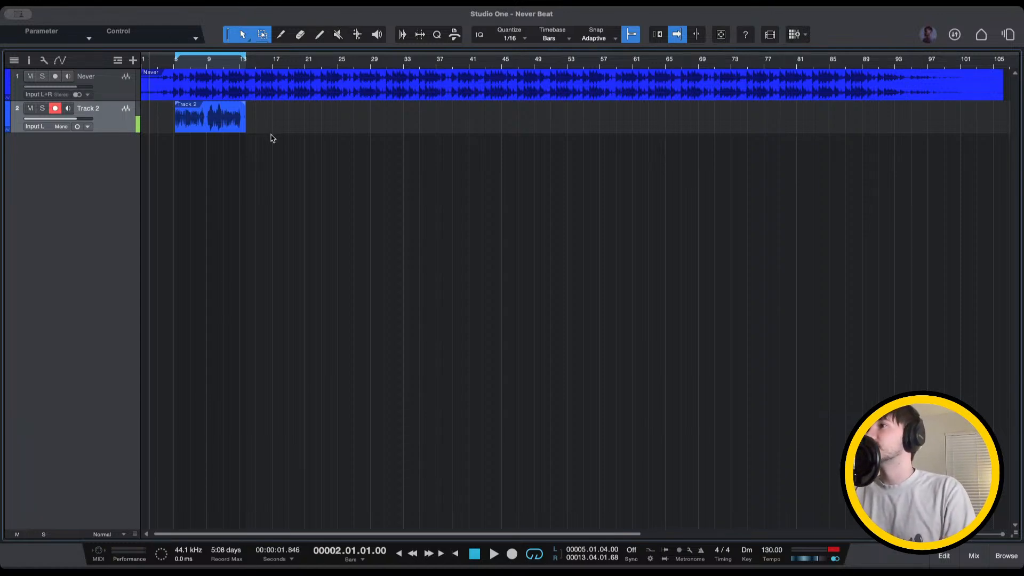
click(174, 61)
scroll(197, 109, up, 6)
scroll(203, 108, up, 3)
scroll(202, 108, up, 2)
scroll(203, 64, left, 5)
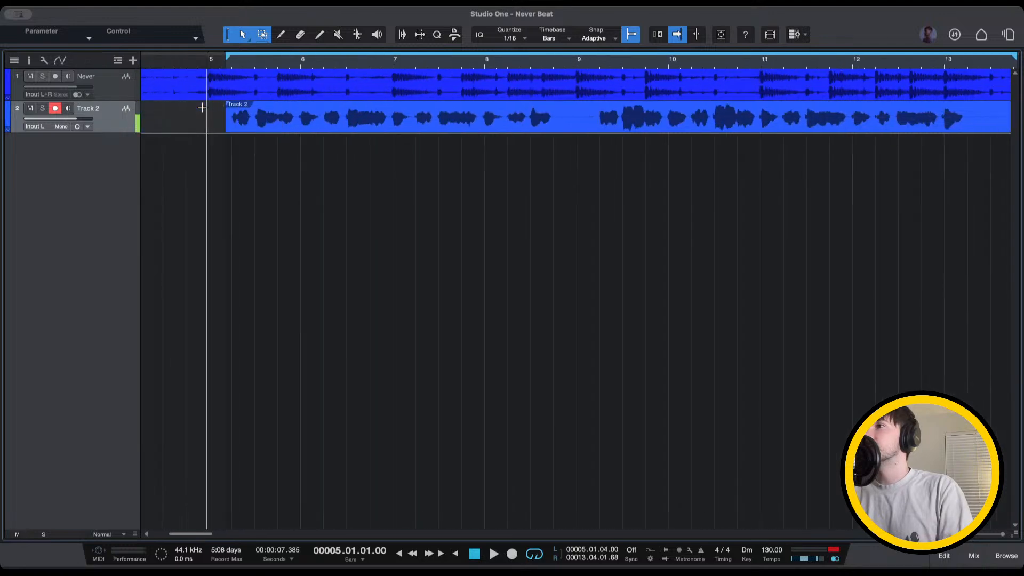
click(202, 64)
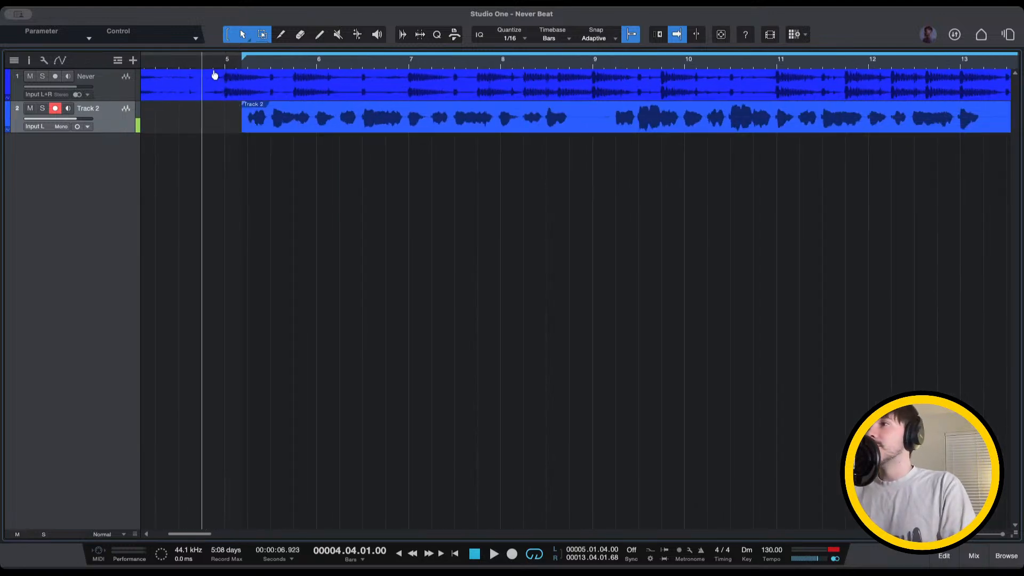
click(170, 64)
click(161, 64)
click(189, 64)
key(space)
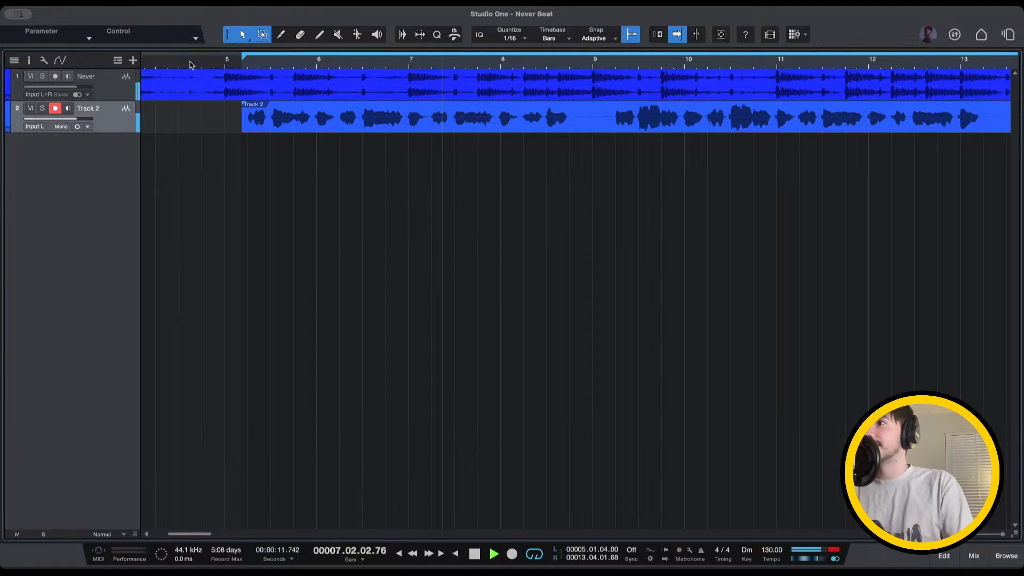
click(168, 63)
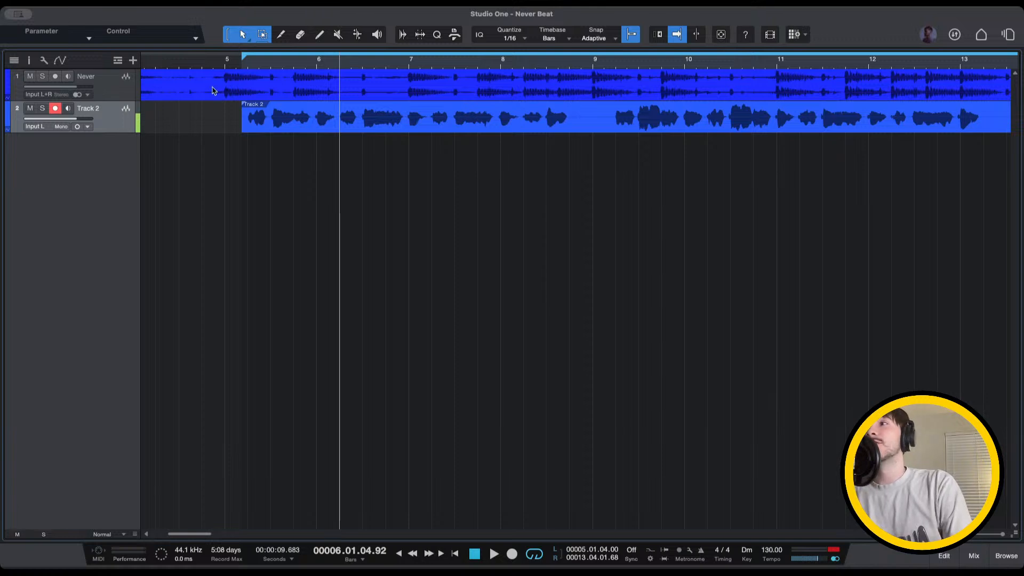
click(188, 67)
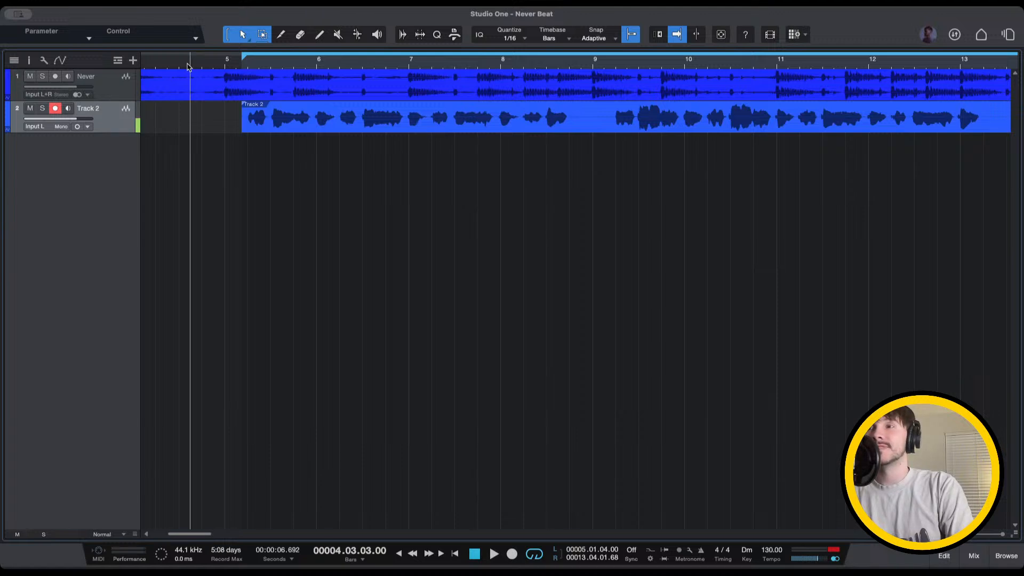
key(space)
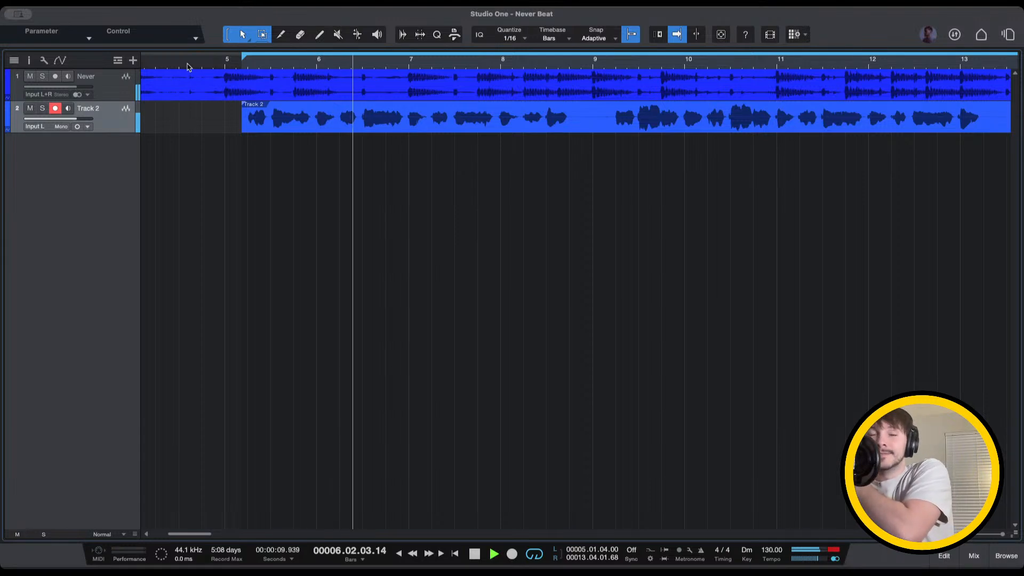
key(space)
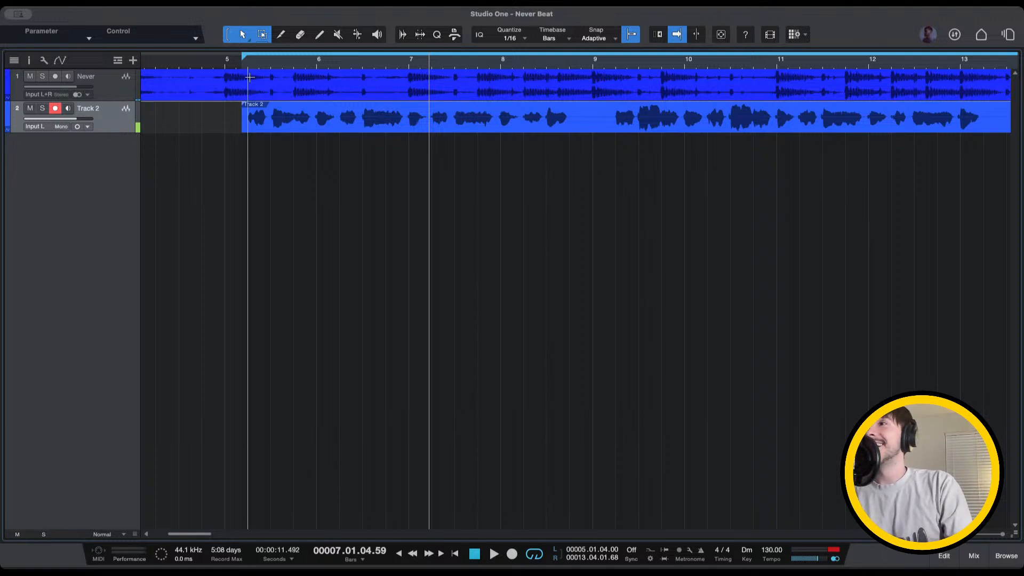
click(226, 62)
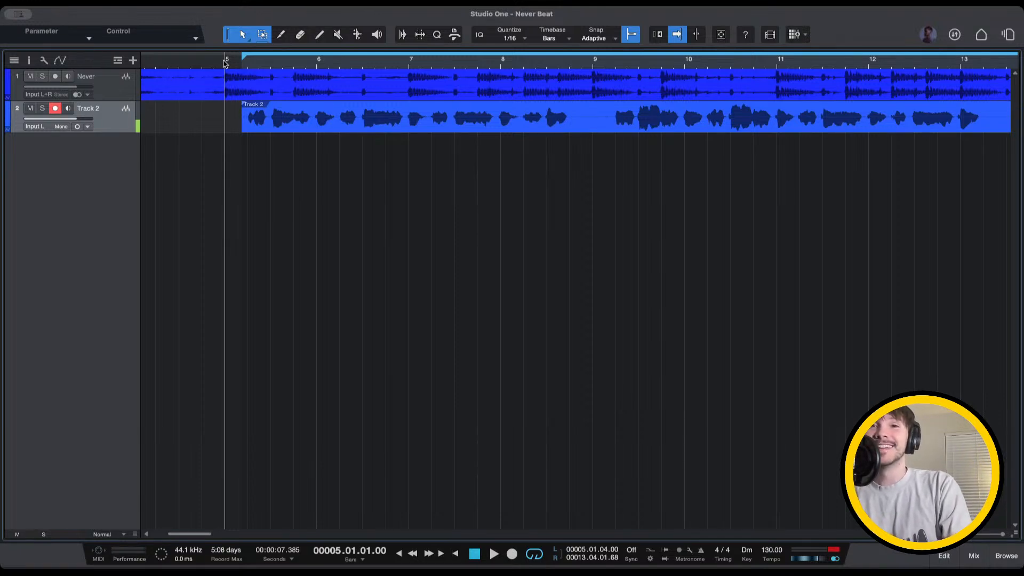
key(space)
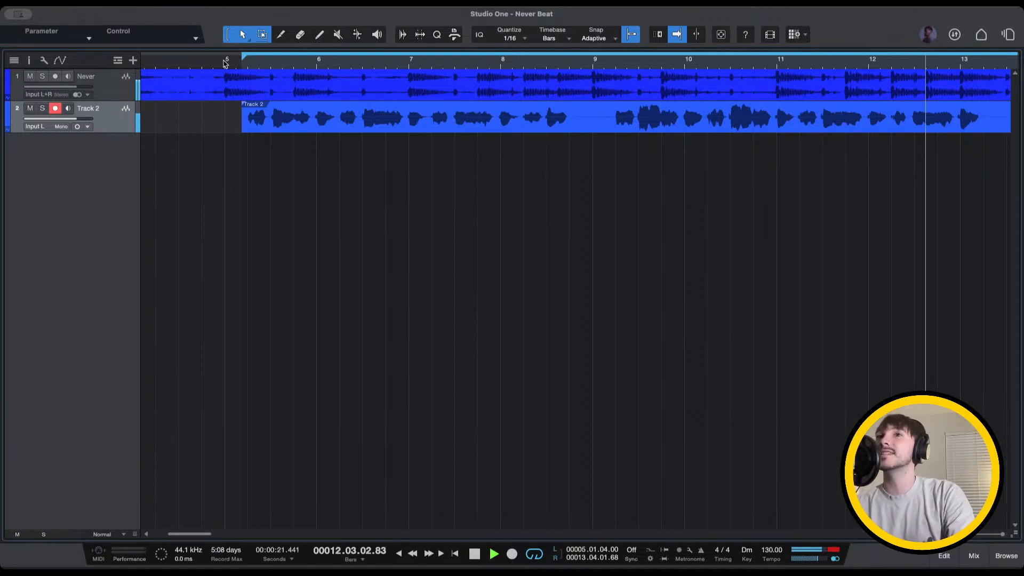
key(space)
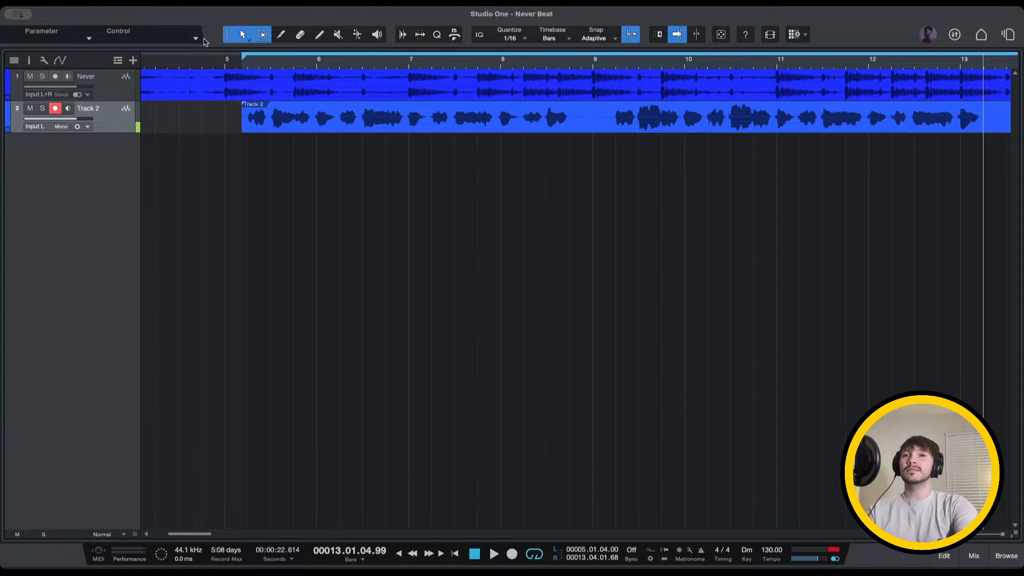
click(225, 59)
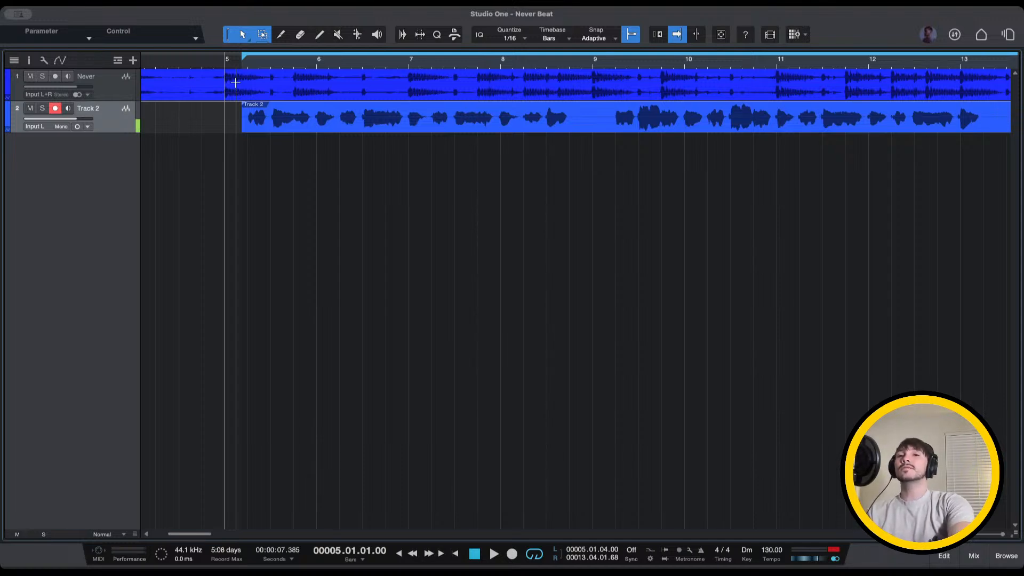
key(space)
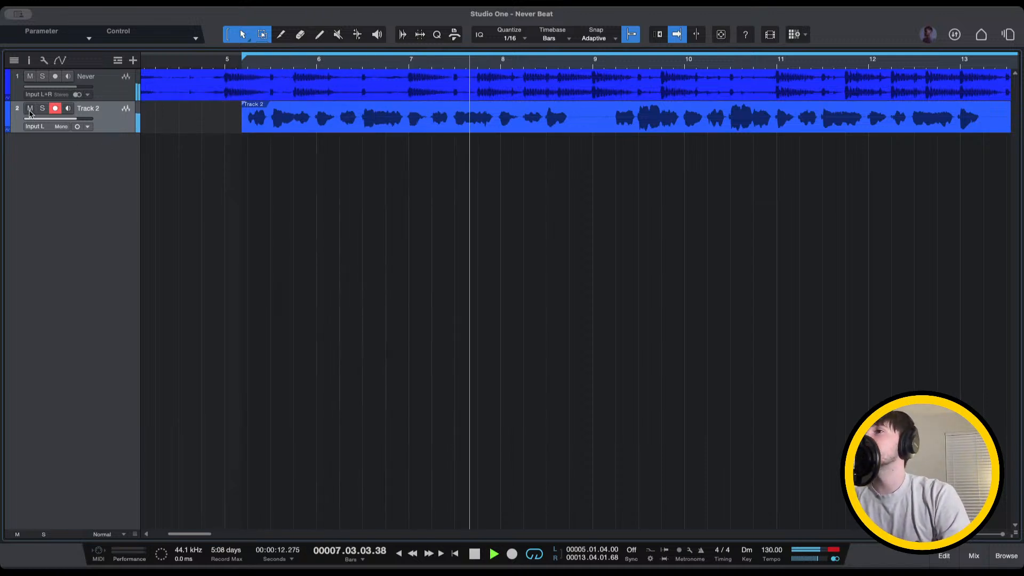
Mute Track 2's take, create an empty armed track 3, and disarm Track 2
click(30, 110)
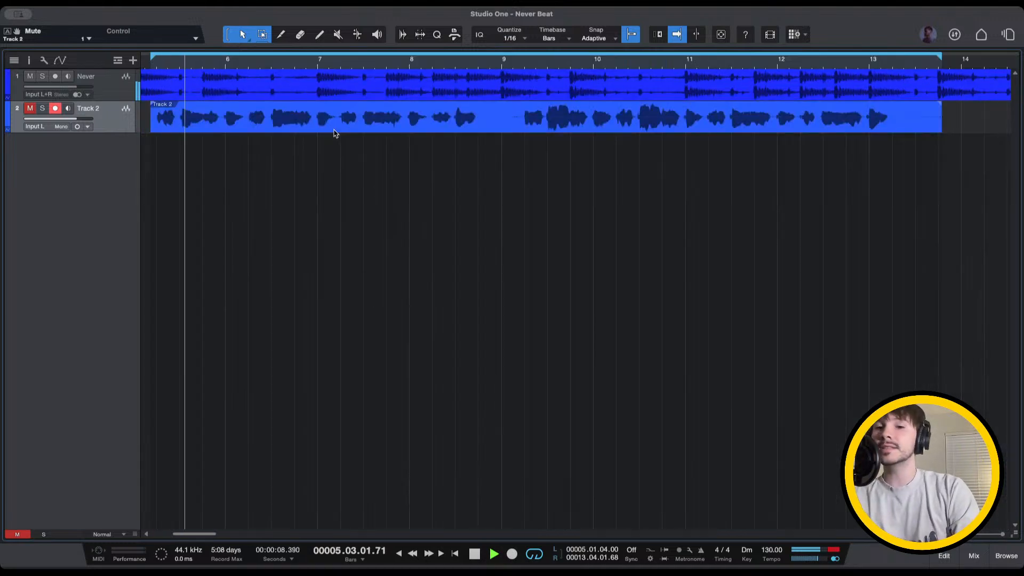
drag(337, 132, 338, 164)
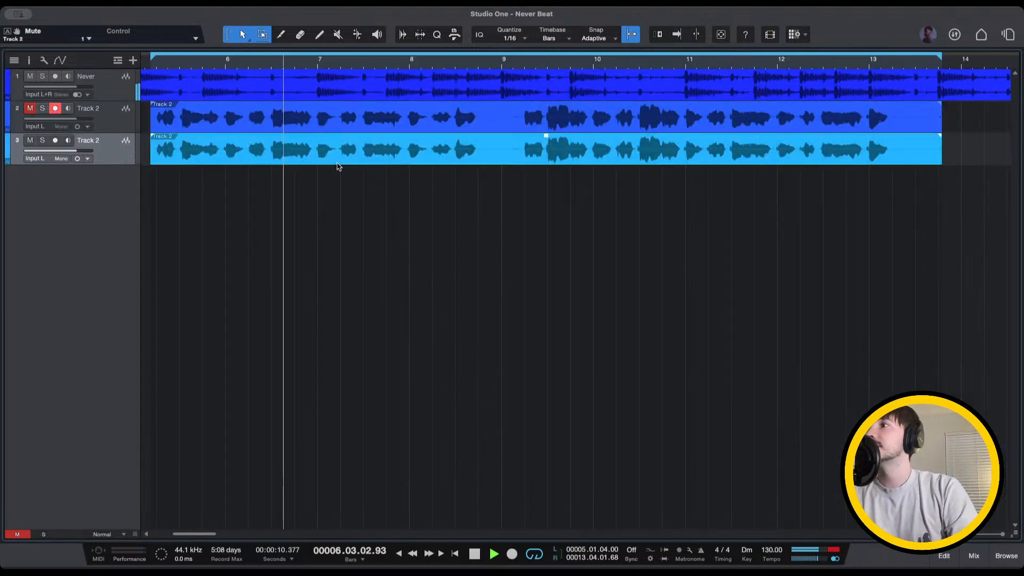
key(Delete)
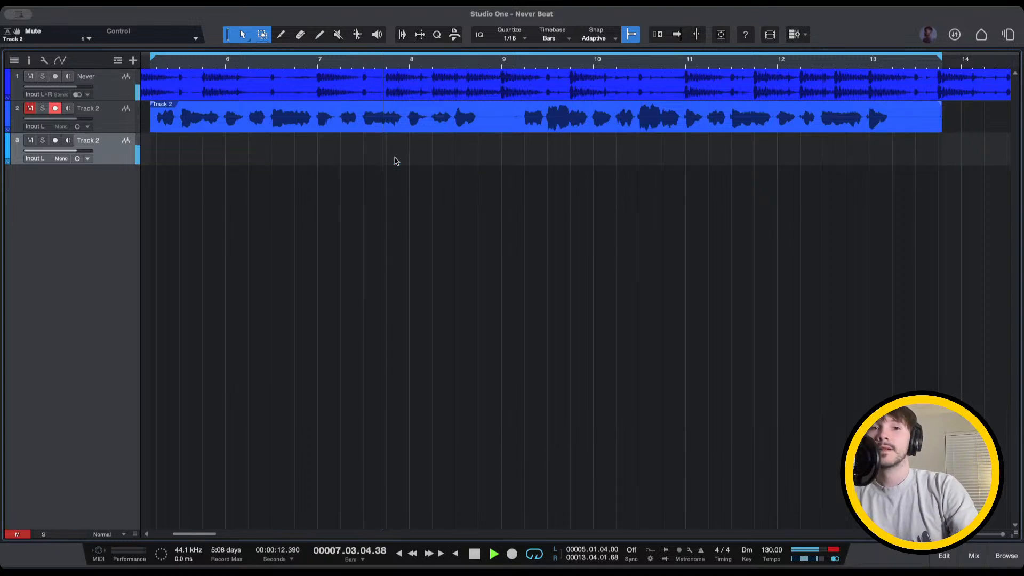
click(55, 141)
click(68, 141)
click(55, 109)
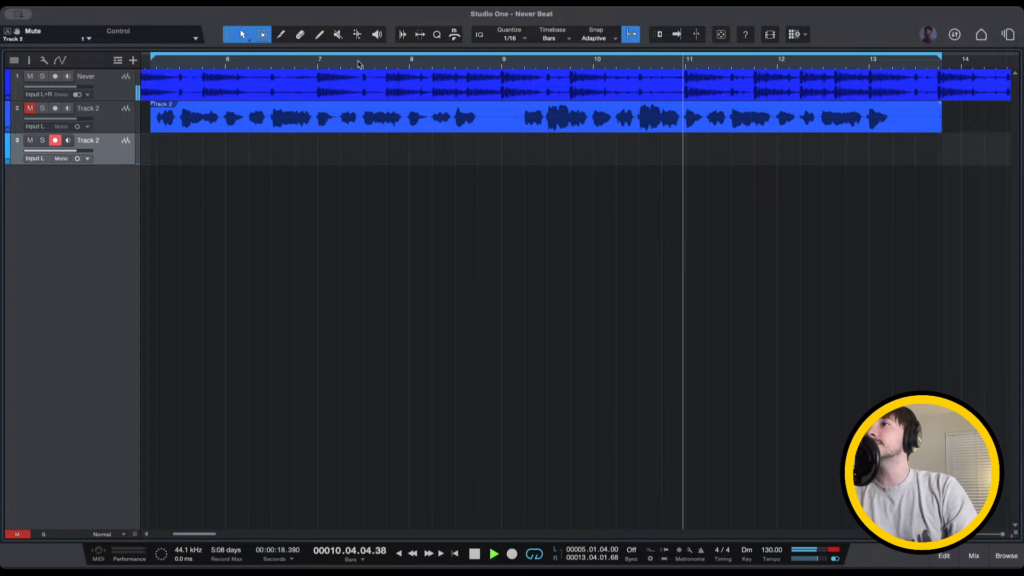
Record a new vocal take on track 3
click(360, 63)
key(KP_Multiply)
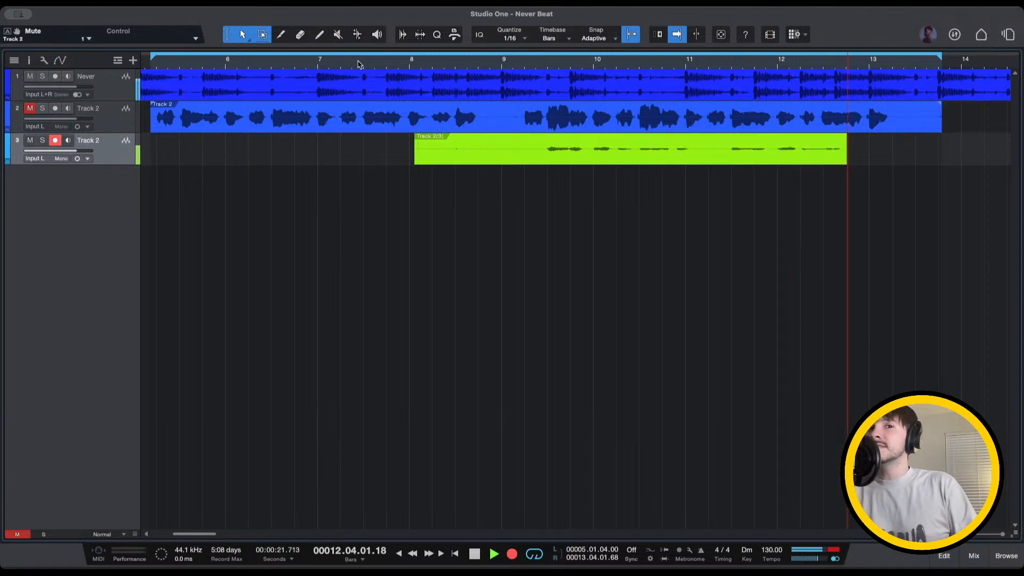
key(space)
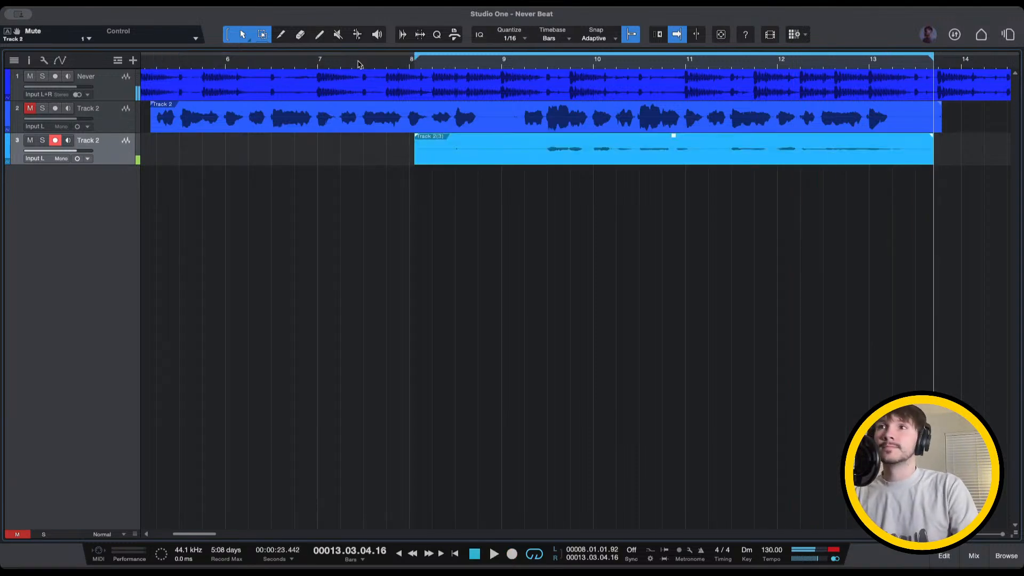
Play back the new take from near bar 9, nudge it into place, and cue bar 5
click(494, 67)
key(space)
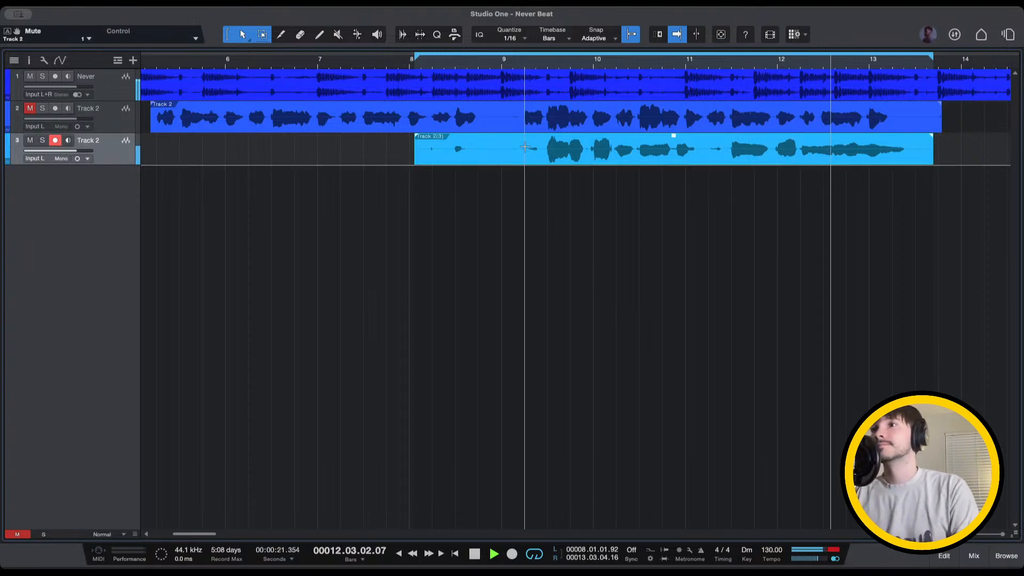
mouse_move(525, 161)
mouse_down()
mouse_move(968, 118)
mouse_move(987, 159)
mouse_move(891, 173)
mouse_move(635, 152)
mouse_move(526, 174)
mouse_move(527, 160)
mouse_up()
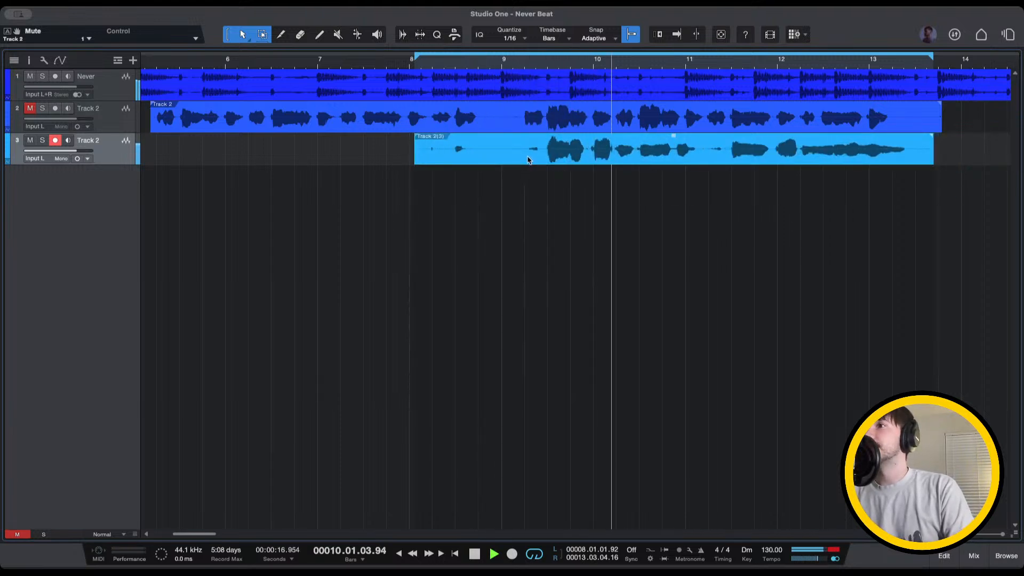
key(space)
key(f)
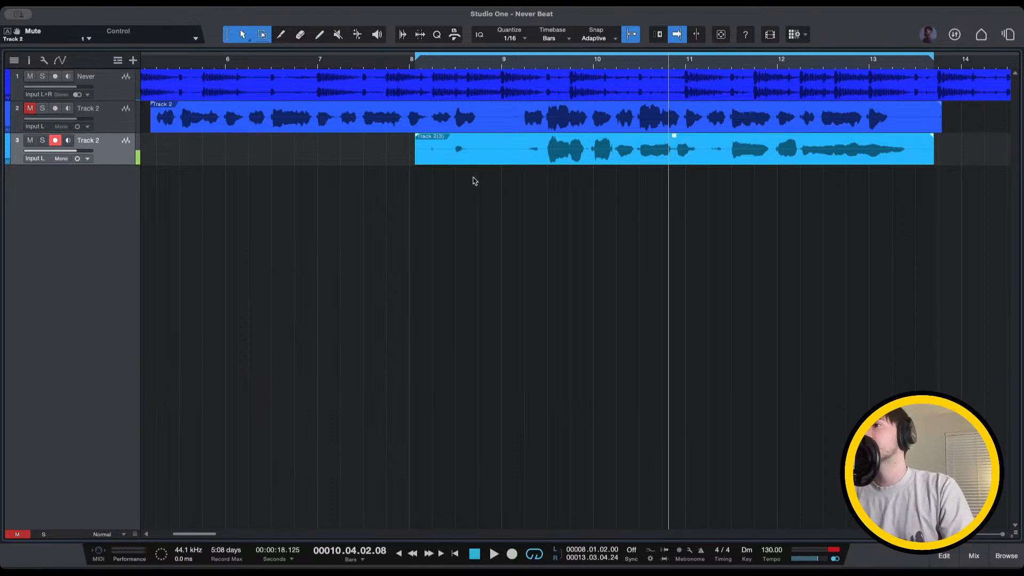
scroll(464, 176, left, 2)
click(200, 65)
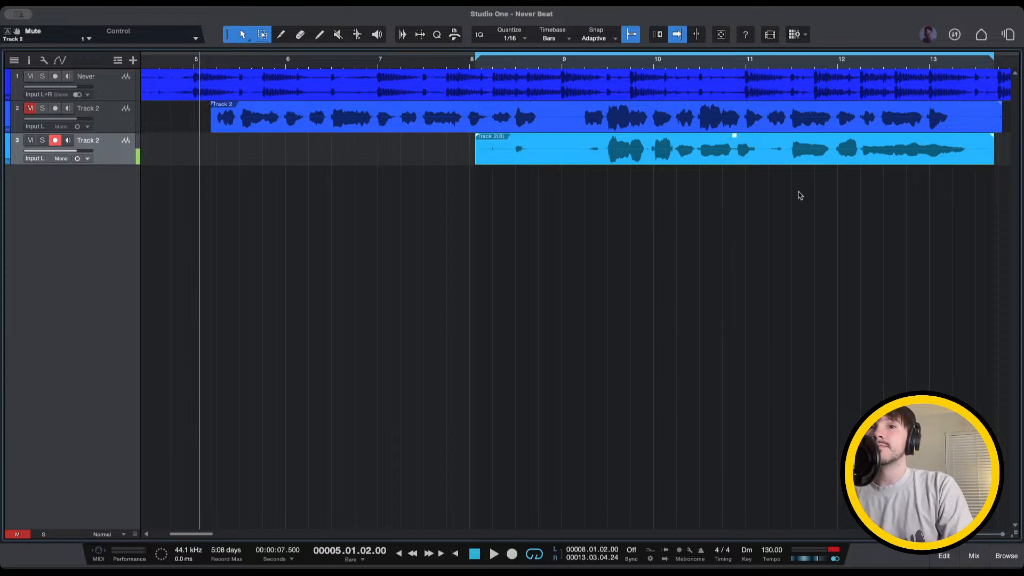
Play from bar 5 with Track 2's take unmuted and track 3's take muted, then stop
key(space)
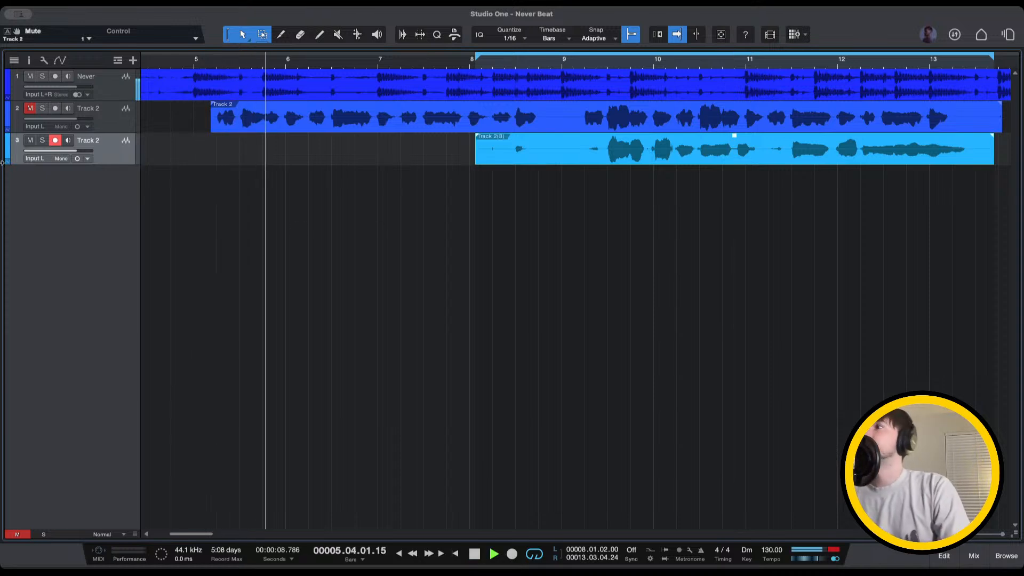
click(30, 140)
click(30, 108)
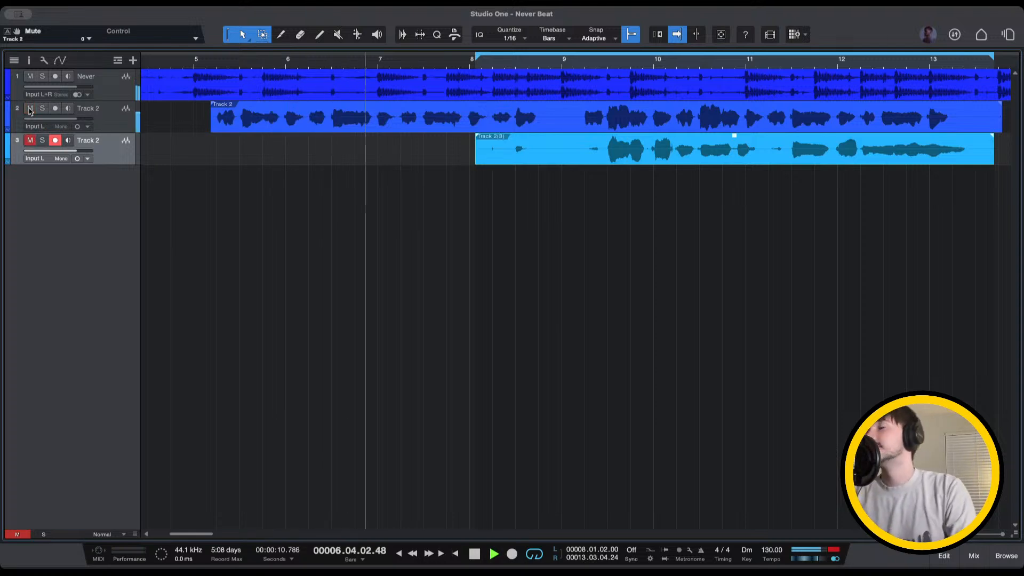
click(202, 63)
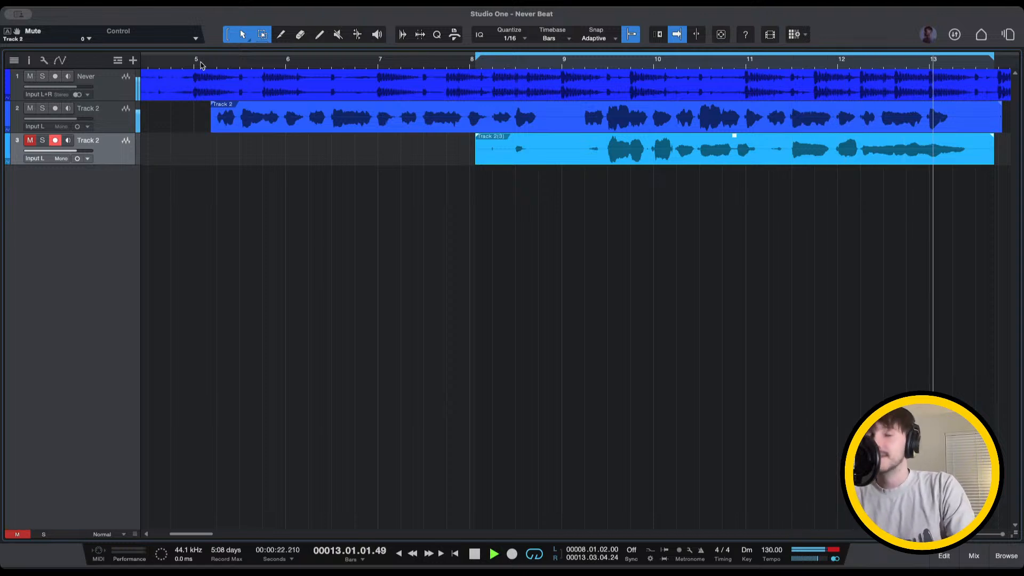
key(space)
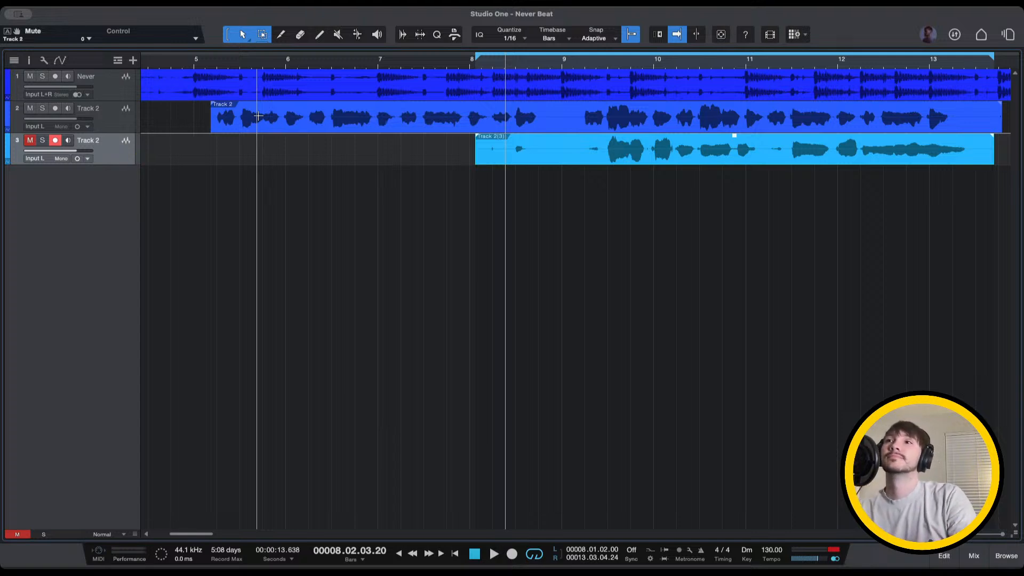
key(space)
click(207, 66)
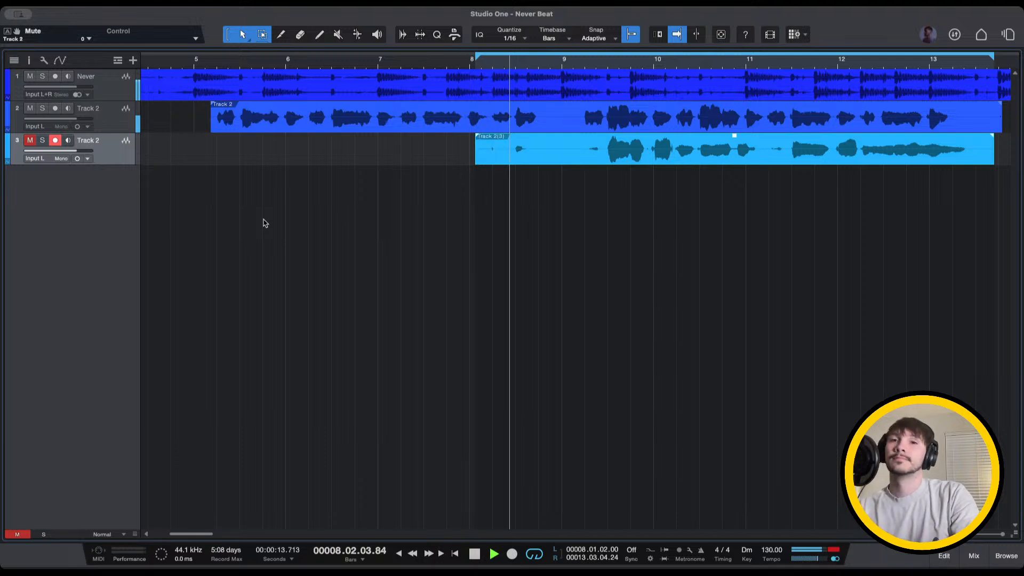
key(space)
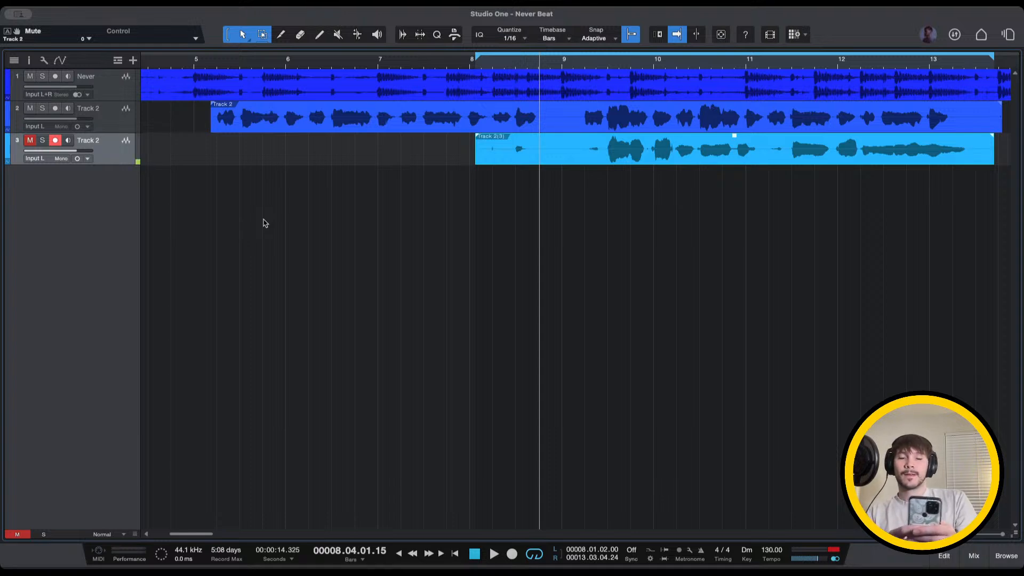
Play the stacked vocal takes against the beat from bar 5 twice, then leave playback running from bar 5
click(194, 62)
key(space)
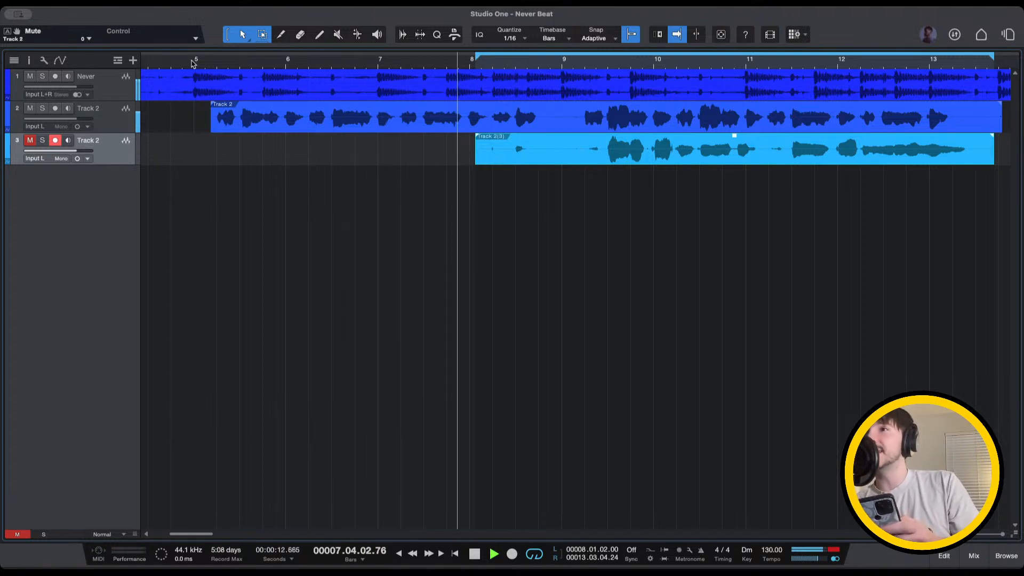
key(space)
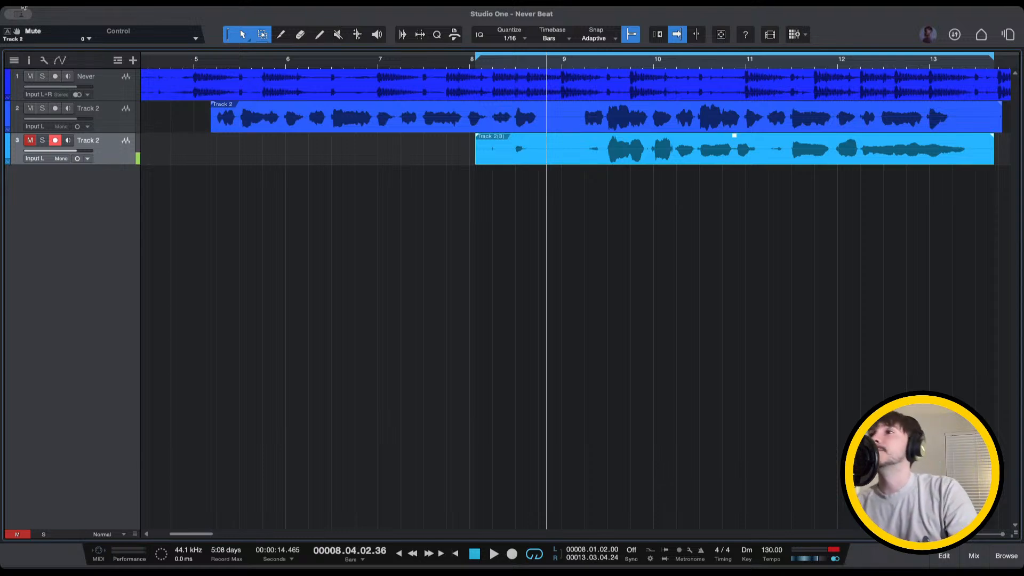
click(181, 63)
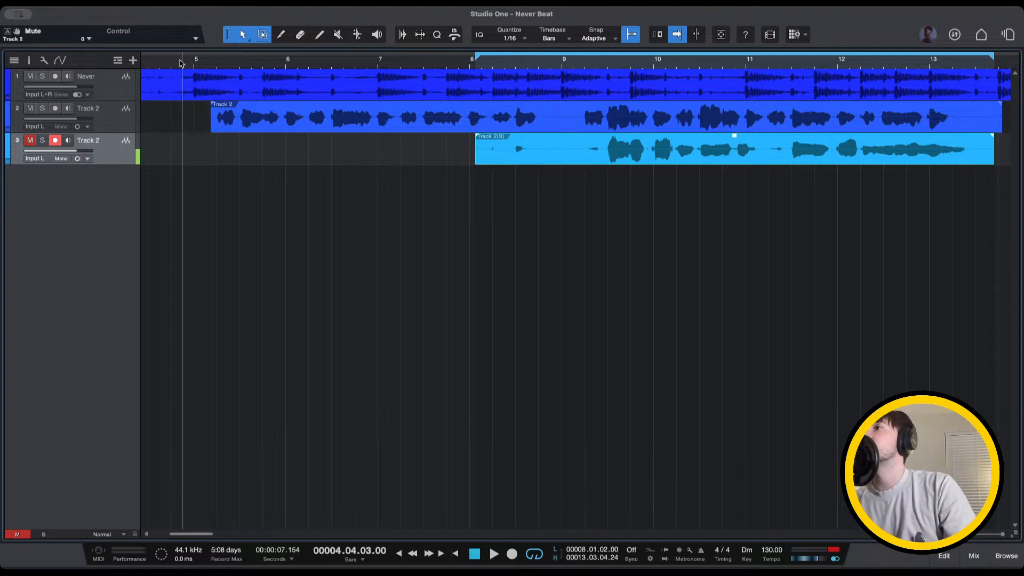
key(space)
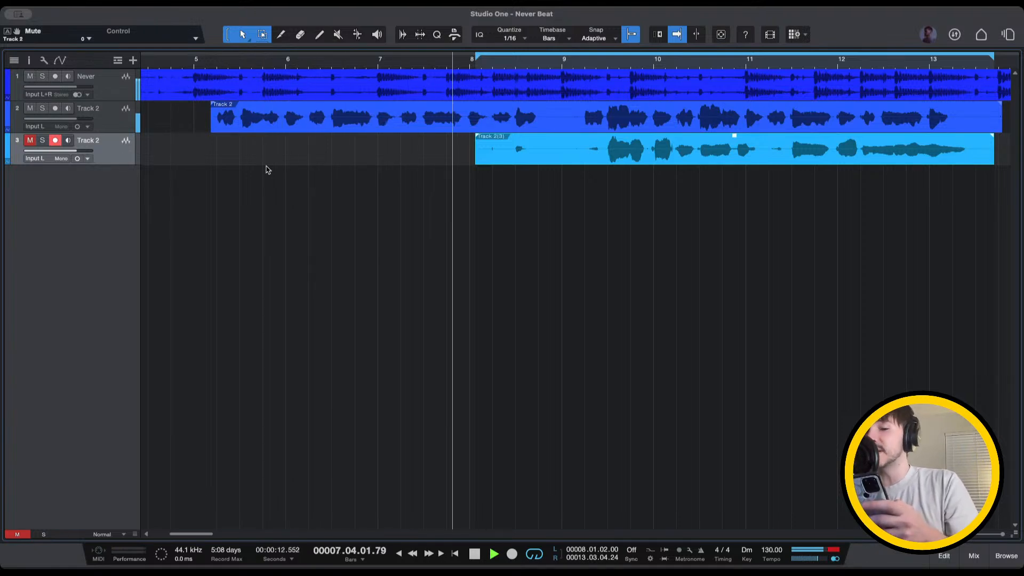
key(space)
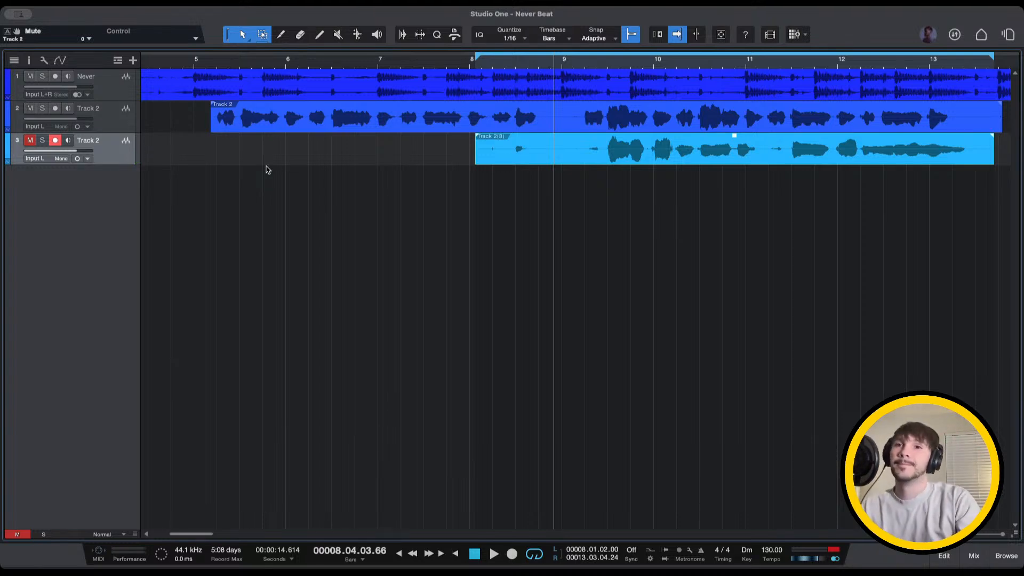
click(195, 61)
key(space)
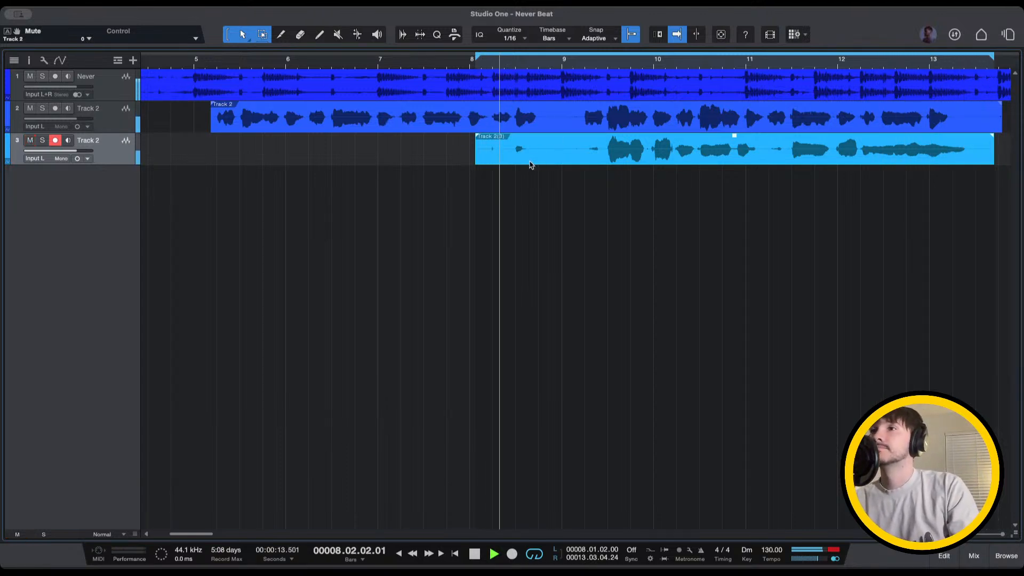
Drag track 3's vocal take later in the song to around bar 12
drag(507, 157, 830, 159)
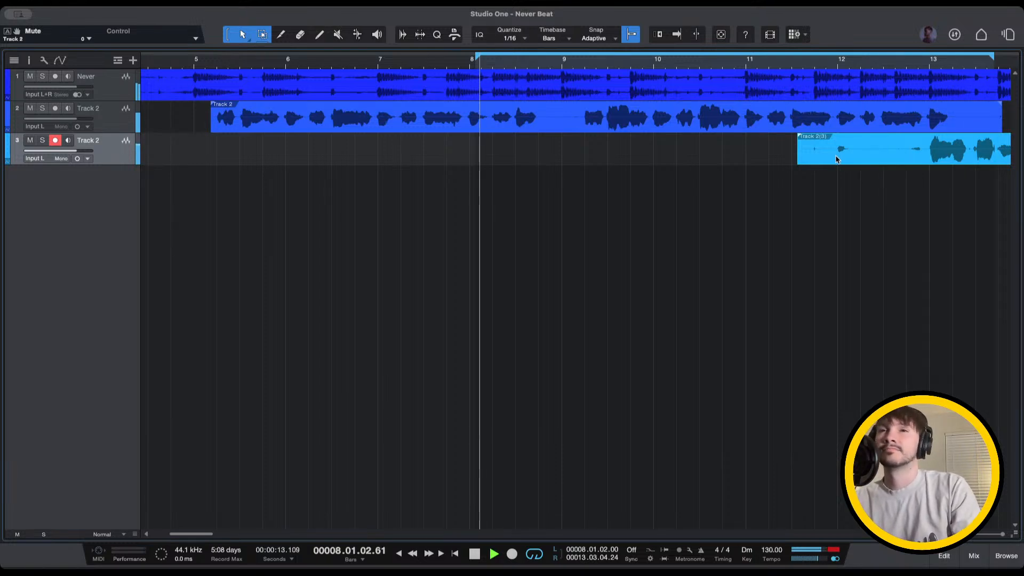
drag(914, 160, 894, 165)
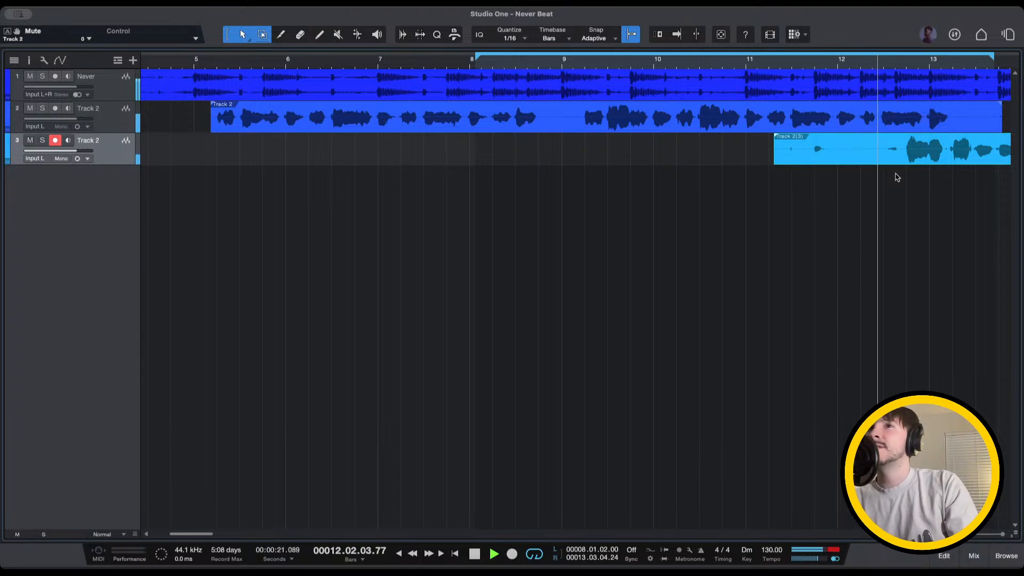
drag(856, 161, 902, 163)
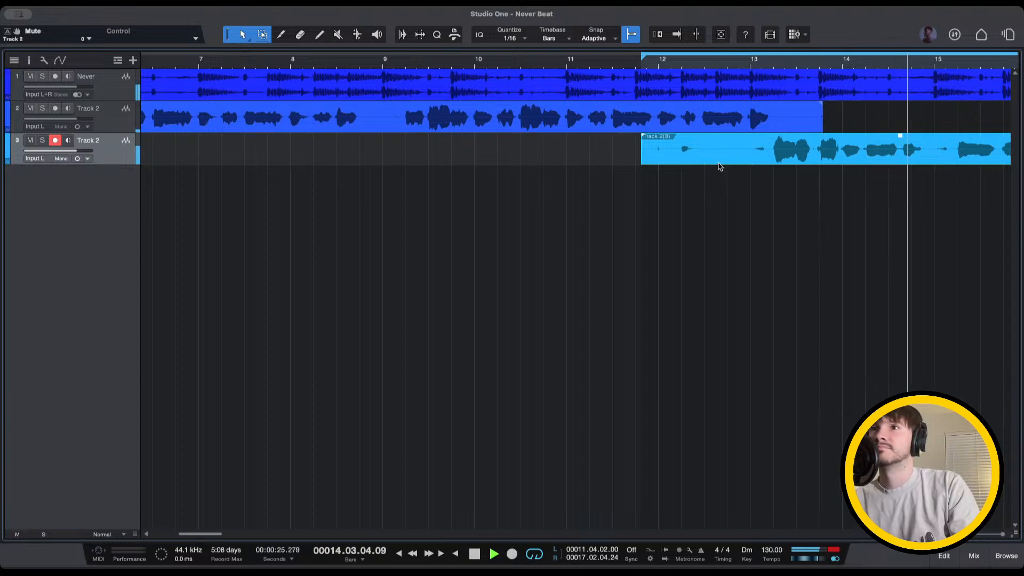
drag(719, 166, 770, 162)
Loop the moved take, zoom in, snap it onto bar 12, and play from bar 12
key(p)
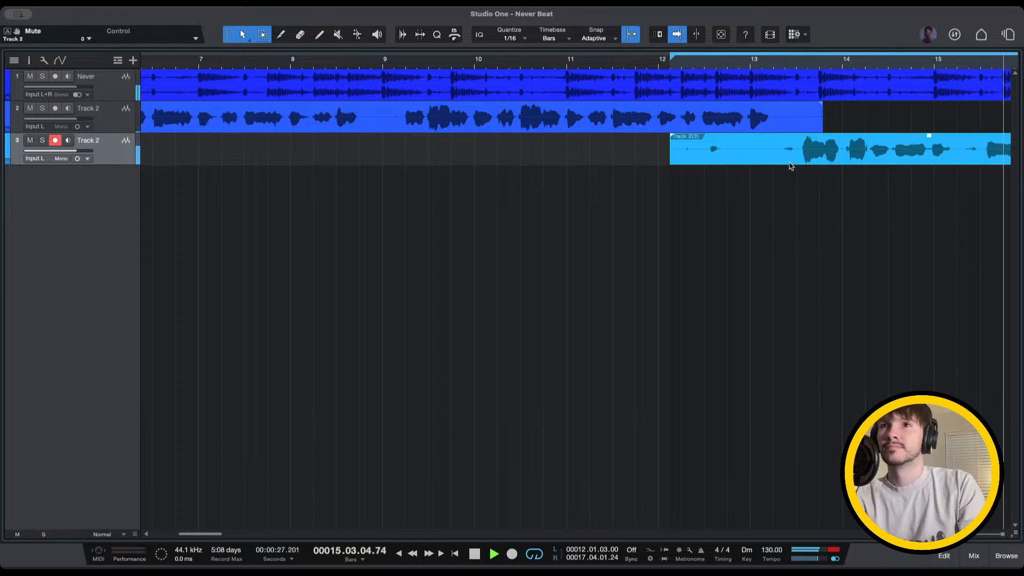
key(space)
scroll(789, 166, left, 13)
scroll(789, 165, left, 3)
scroll(790, 165, up, 5)
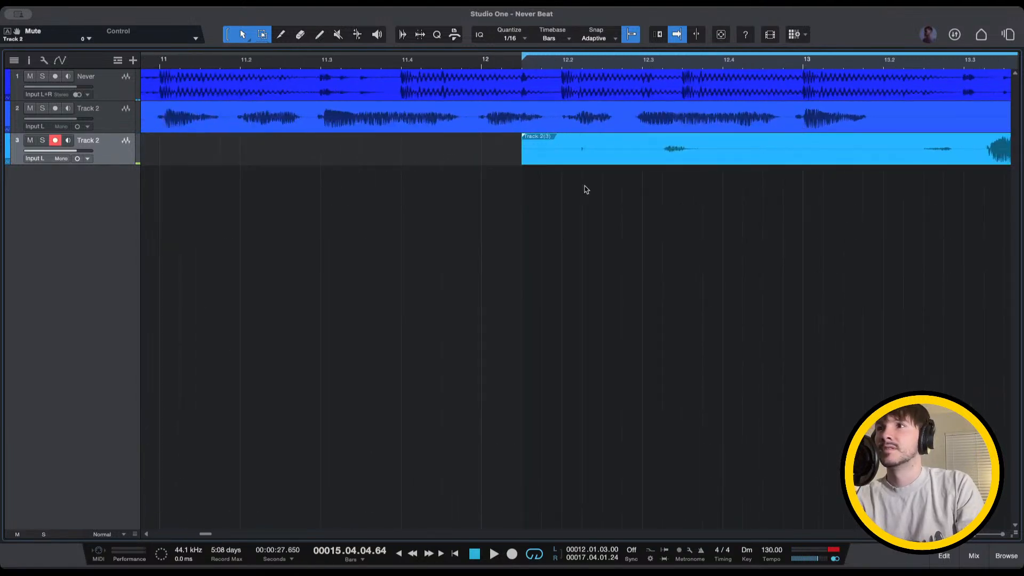
drag(573, 164, 556, 166)
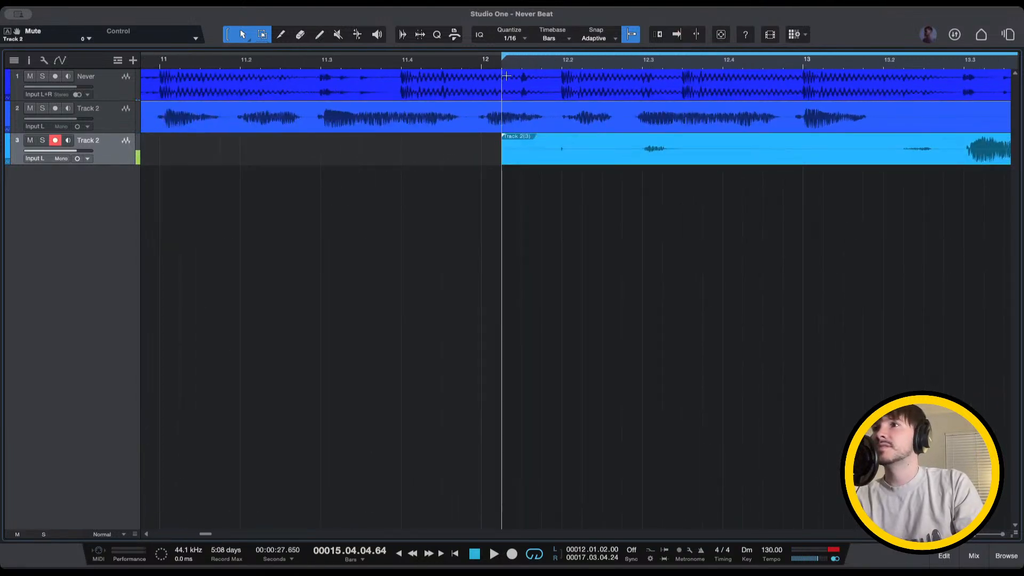
click(485, 62)
key(space)
scroll(674, 211, down, 5)
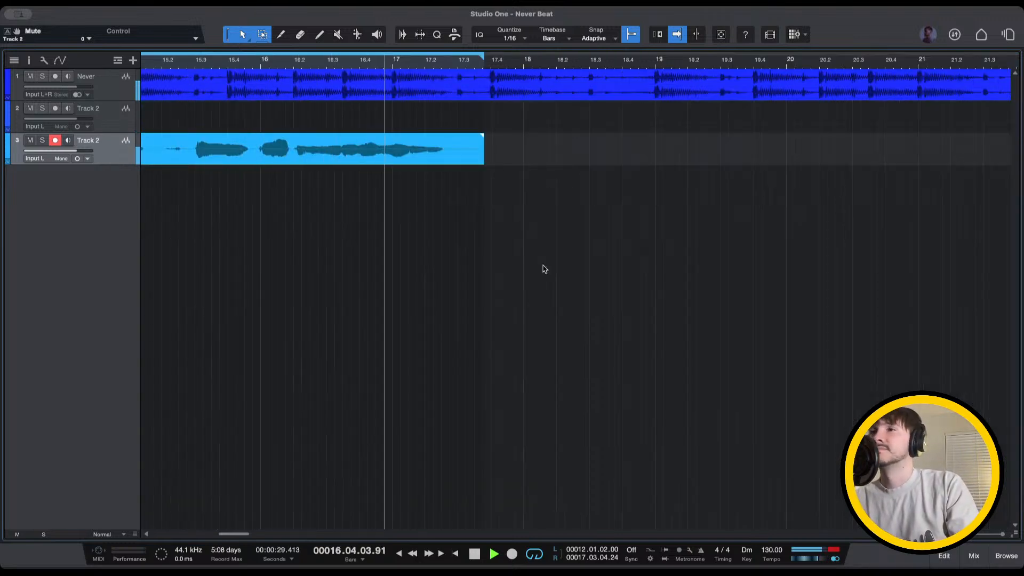
Zoom the timeline out while the loop replays track 3's take from bar 12
scroll(544, 269, down, 3)
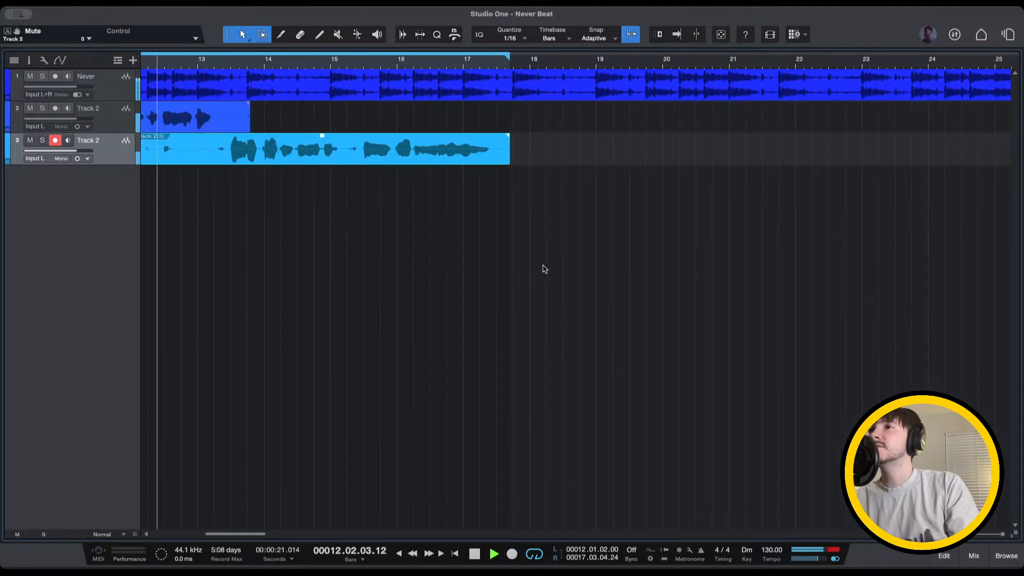
scroll(541, 268, down, 6)
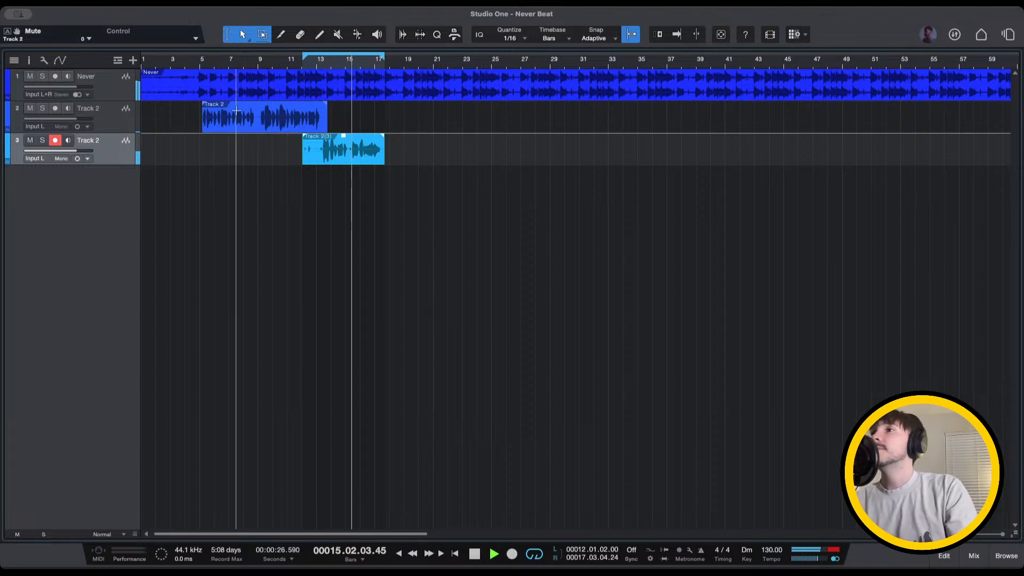
Arm track 2 for recording with input monitoring off and cue bar 15
click(69, 108)
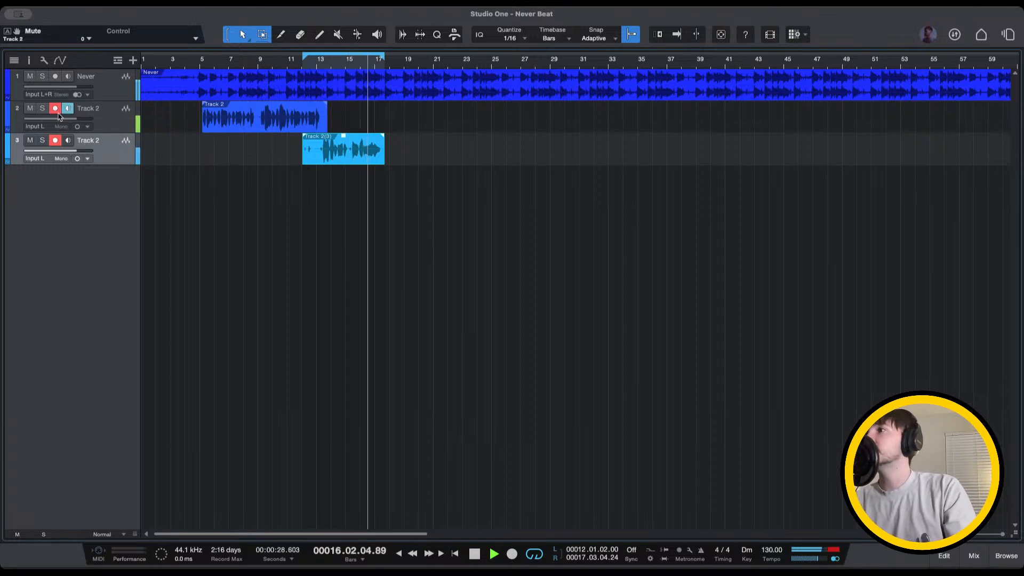
click(68, 111)
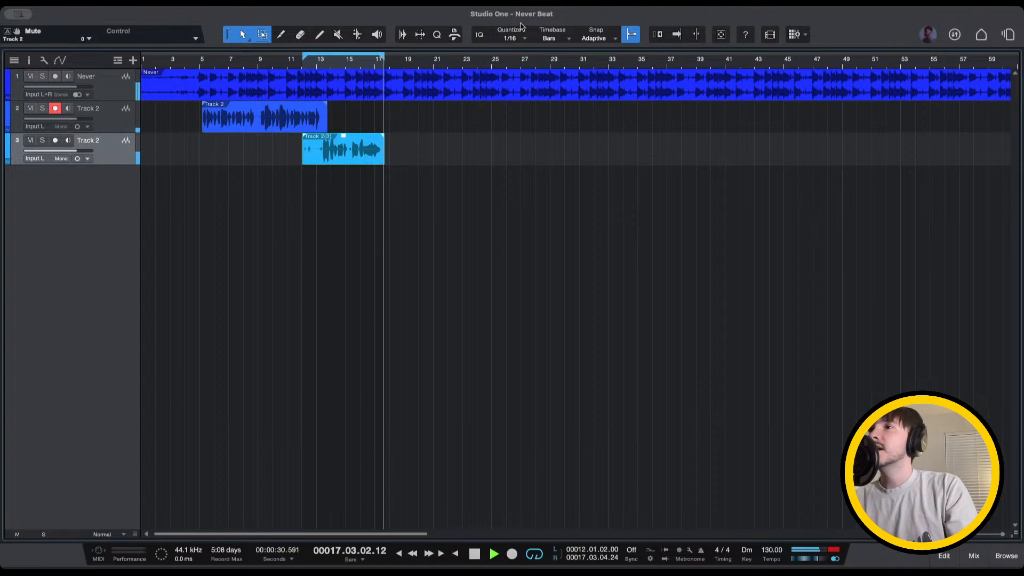
click(351, 60)
Record a new vocal take on track 2 around bars 16–21, then select it
key(KP_Multiply)
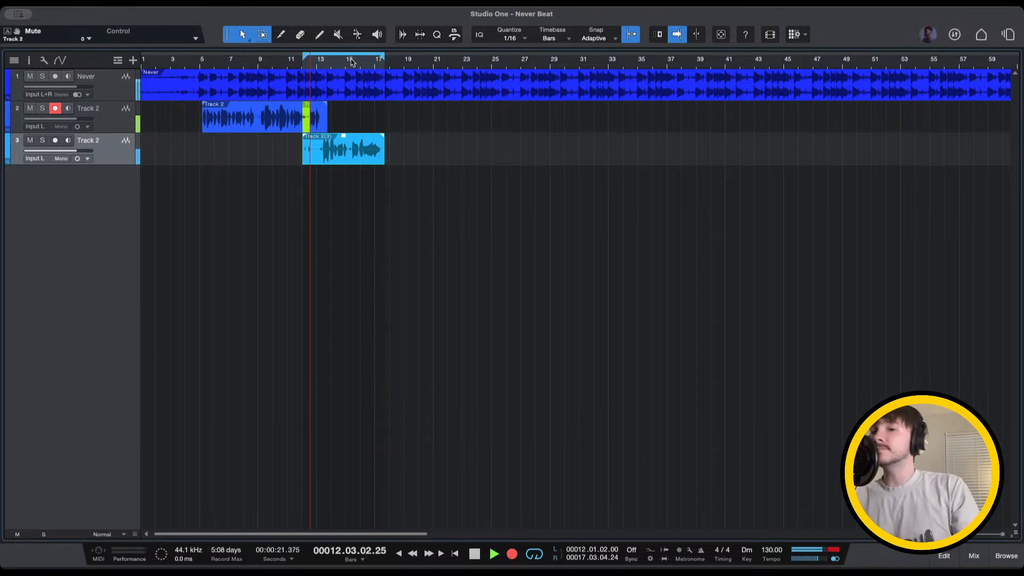
key(space)
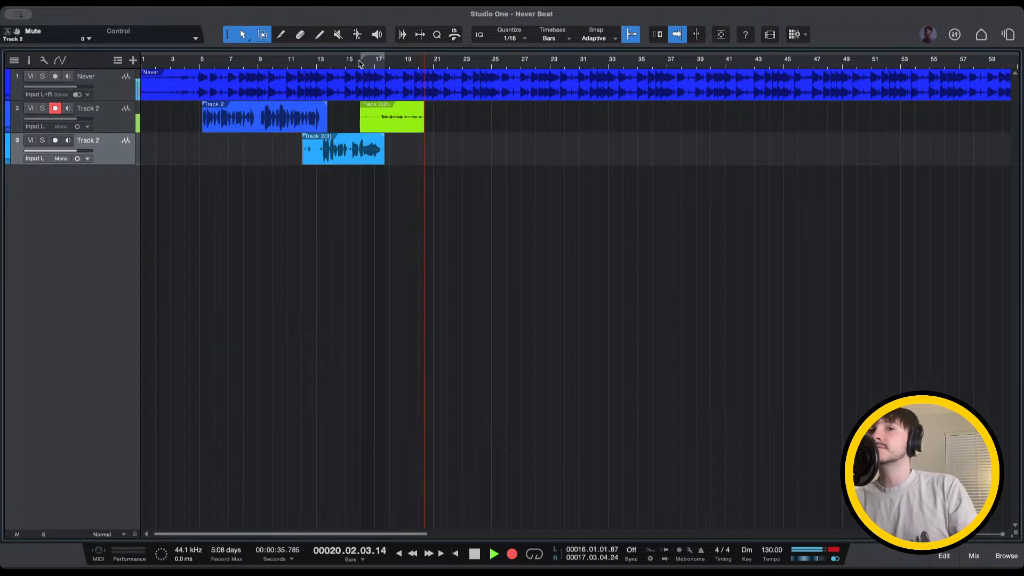
key(space)
click(359, 60)
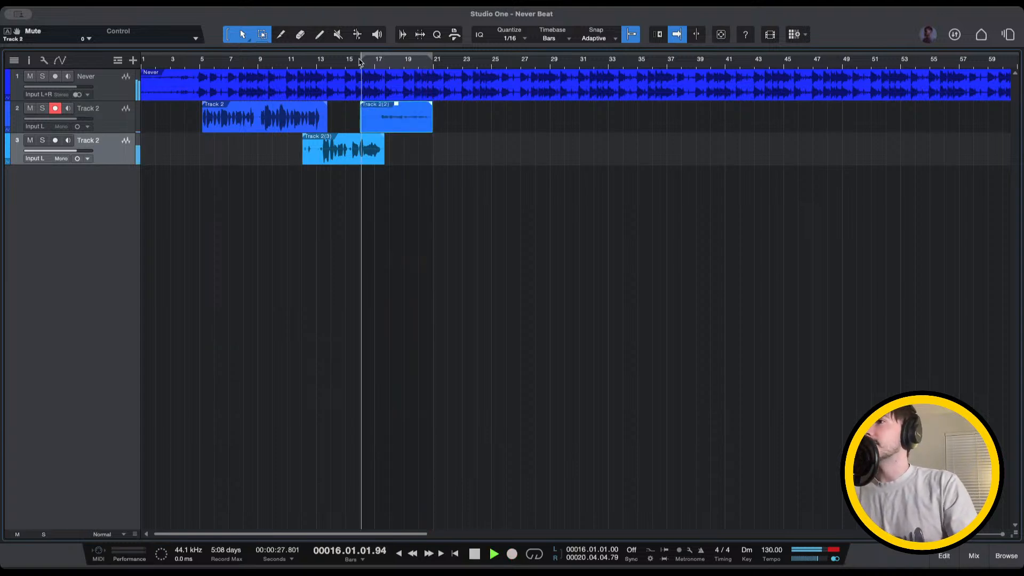
click(406, 123)
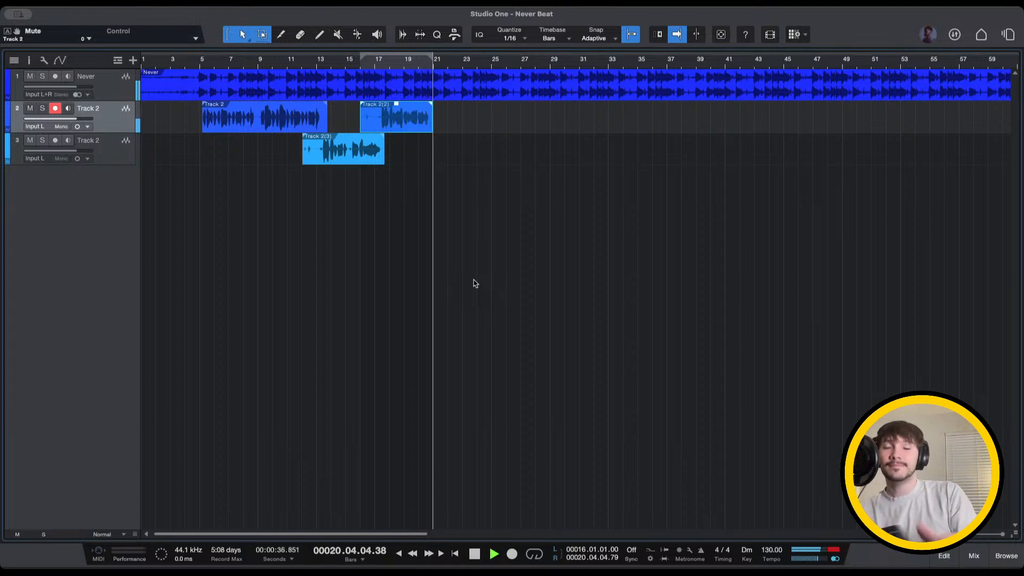
click(422, 65)
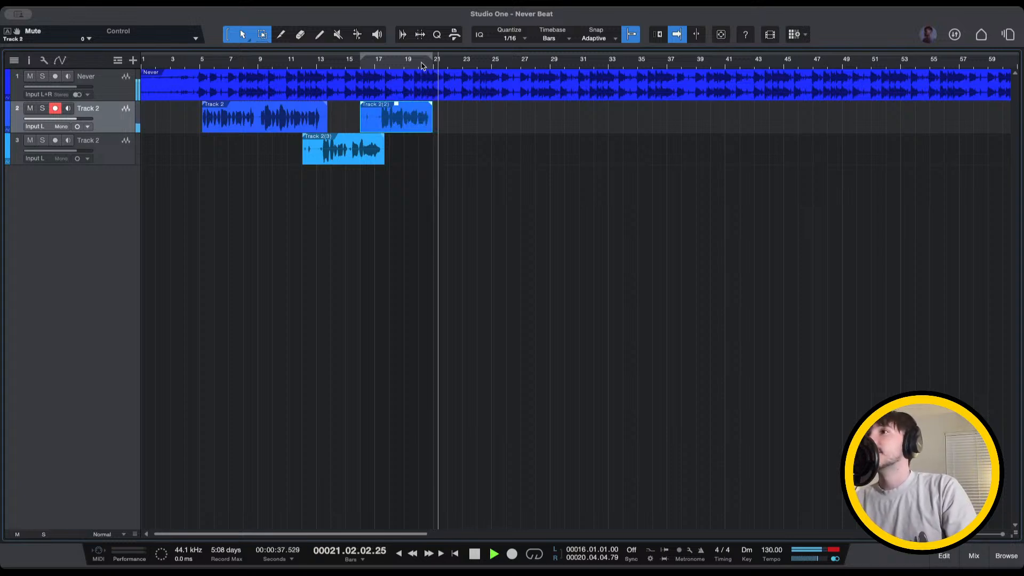
scroll(496, 159, right, 4)
scroll(496, 160, left, 4)
scroll(496, 159, right, 2)
key(w)
key(w)
key(w)
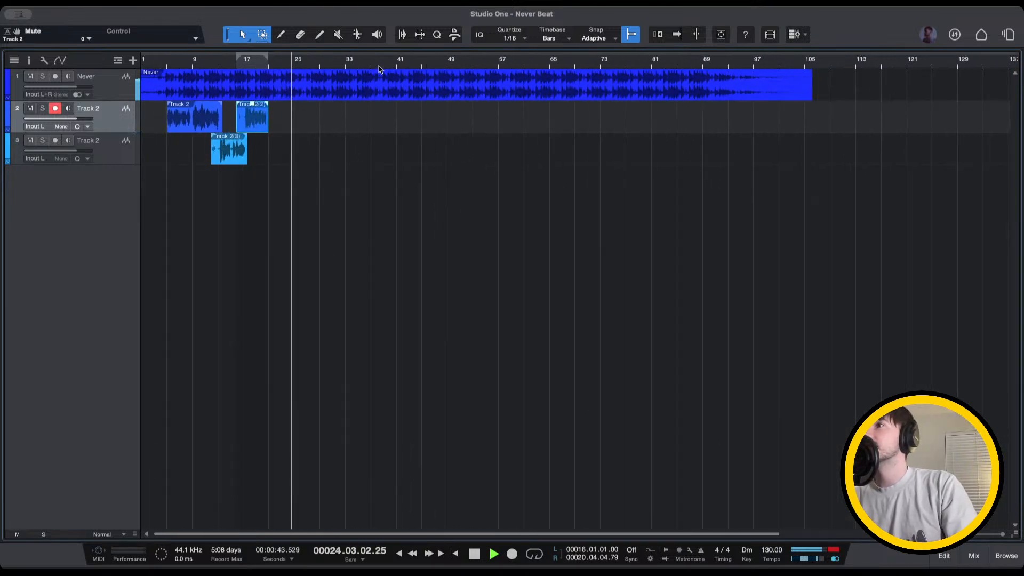
key(e)
key(e)
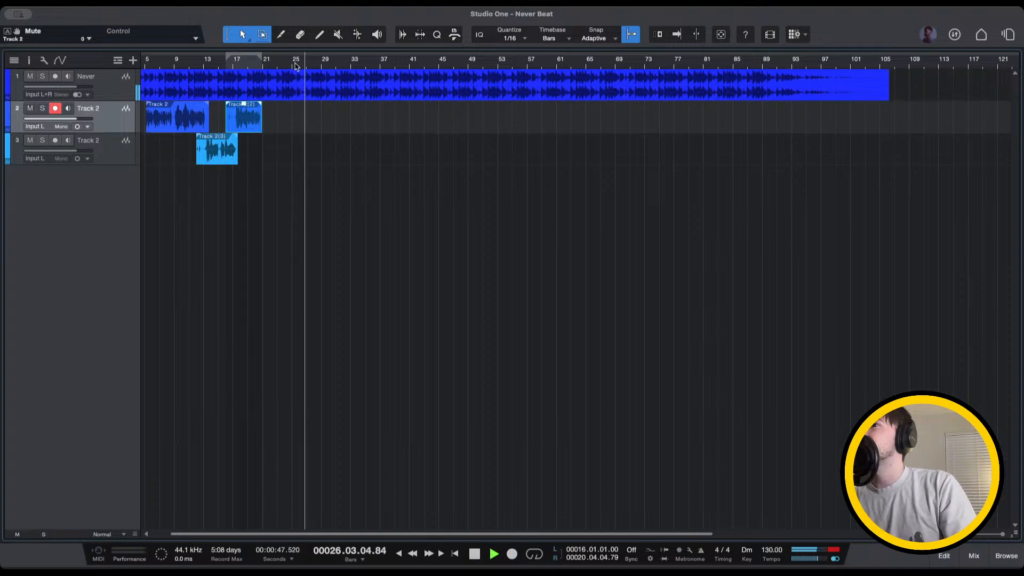
click(380, 62)
key(w)
key(w)
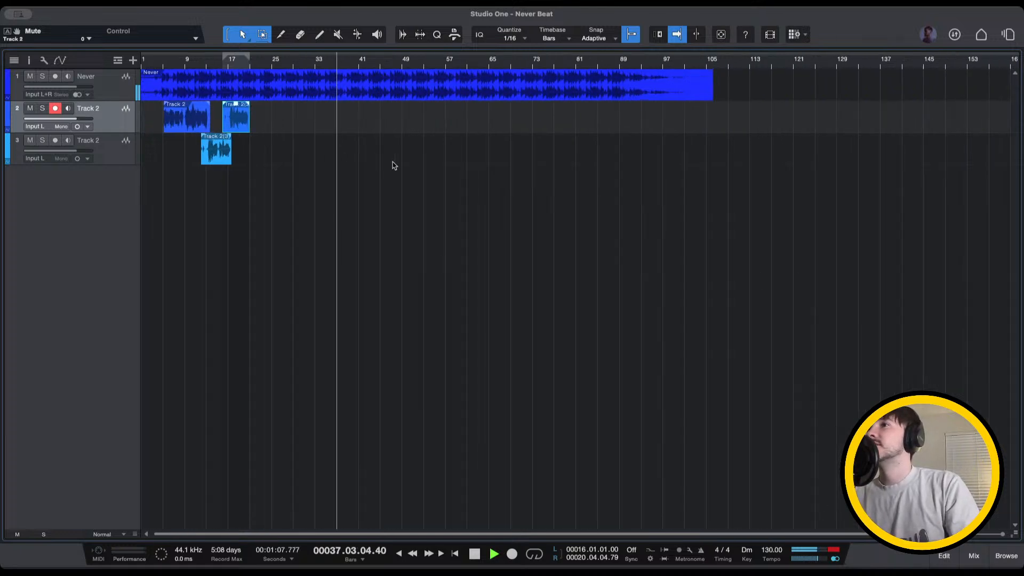
click(326, 63)
Copy the three vocal takes, paste at bar 33, and move the copies to start at bar 37
drag(242, 156, 321, 116)
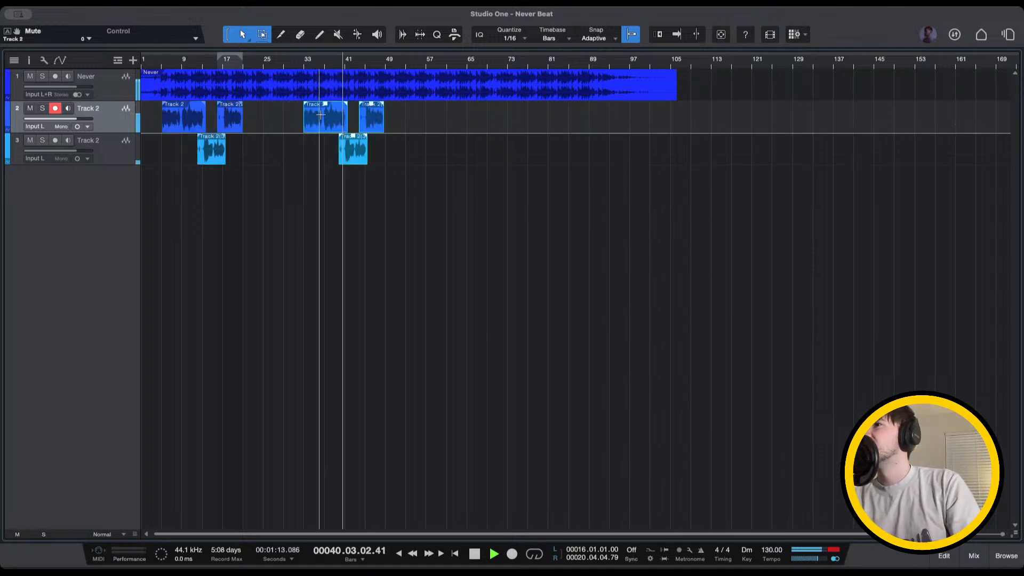
click(239, 61)
scroll(288, 132, up, 5)
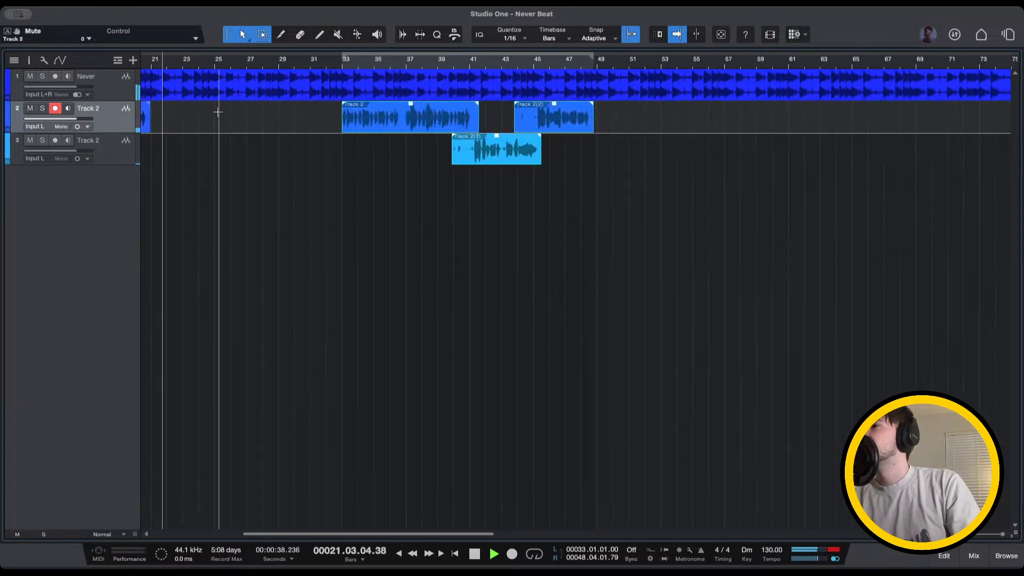
scroll(218, 112, down, 1)
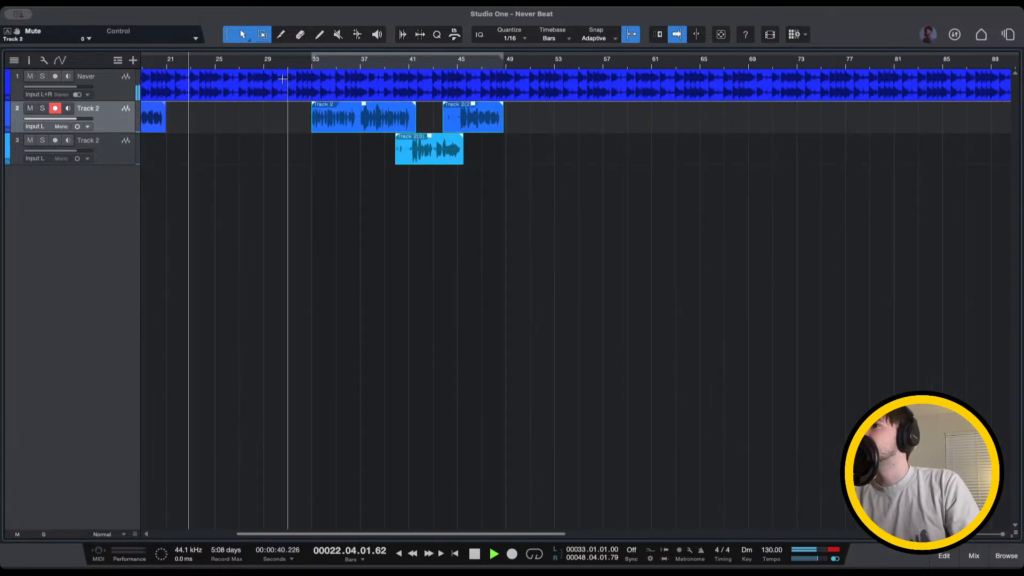
drag(336, 120, 384, 121)
click(350, 64)
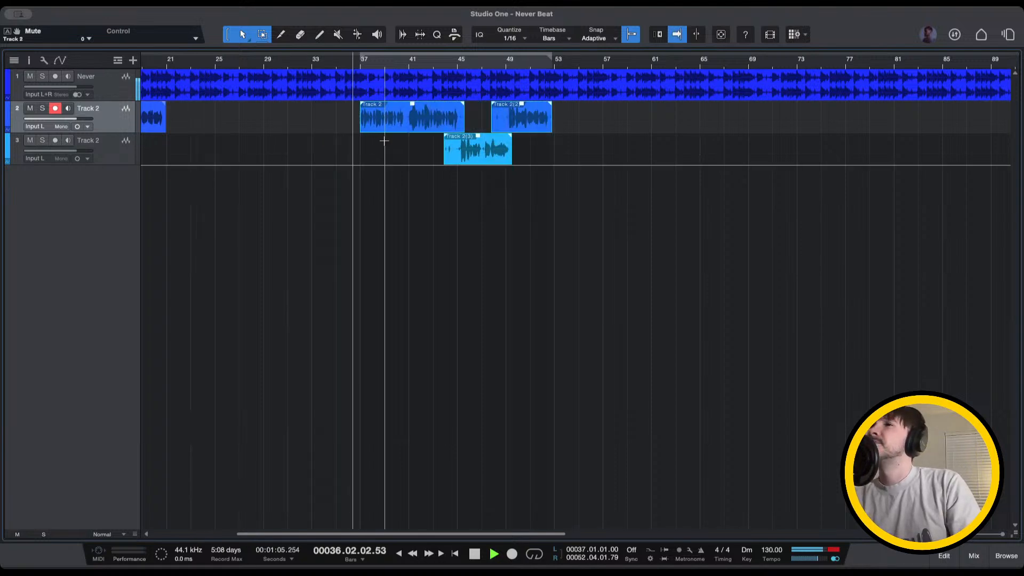
scroll(384, 142, up, 5)
Nudge the copied take a sixteenth earlier, then slightly later, replaying from just before bar 37
scroll(299, 158, up, 5)
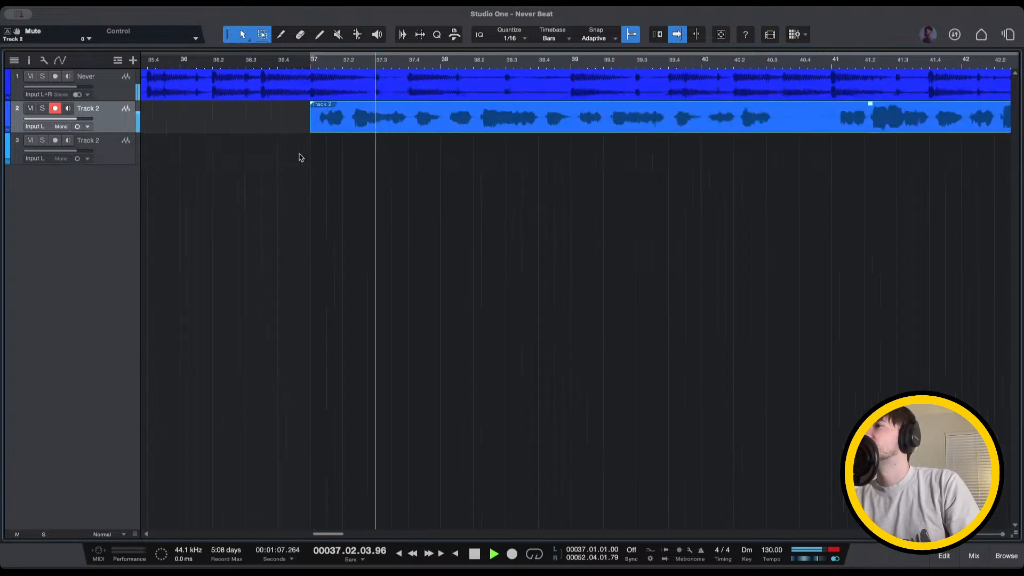
key(alt+Left)
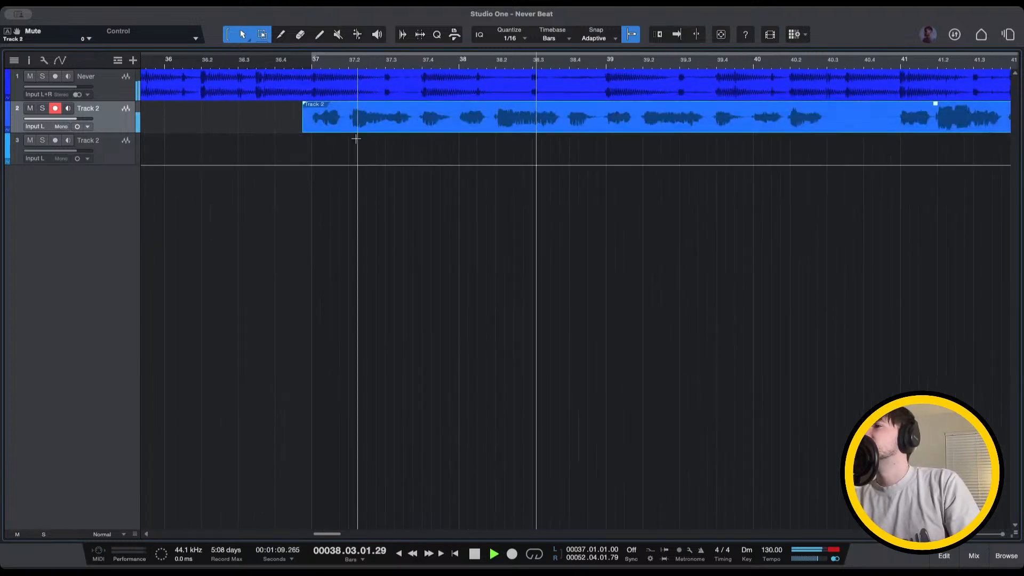
click(217, 66)
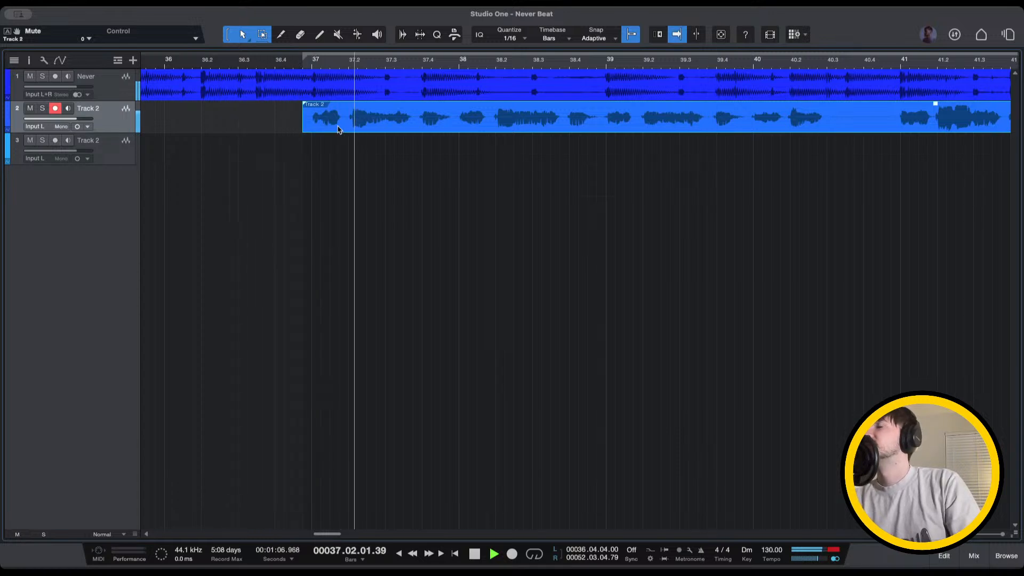
drag(336, 131, 360, 132)
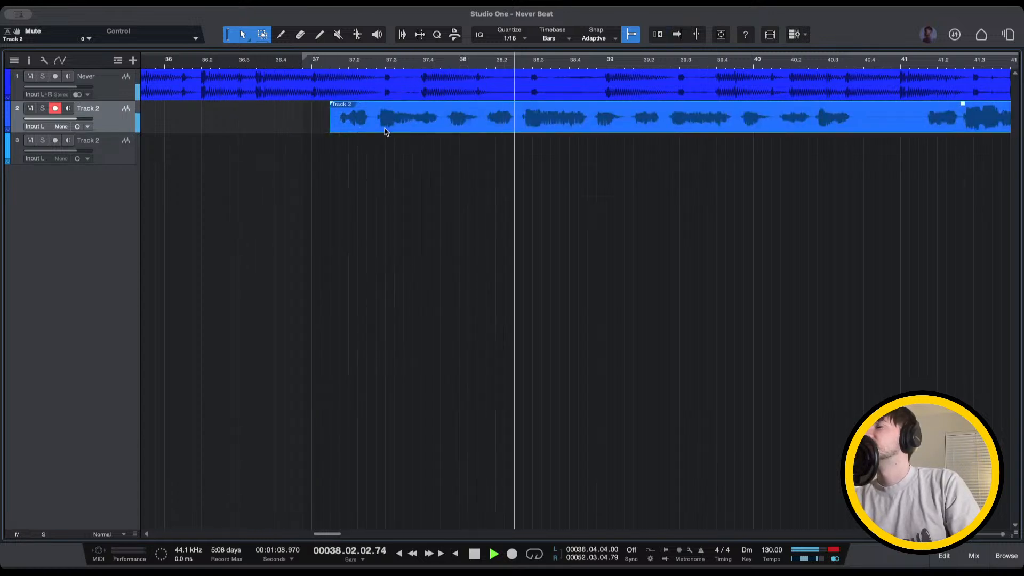
click(212, 64)
scroll(357, 160, up, 4)
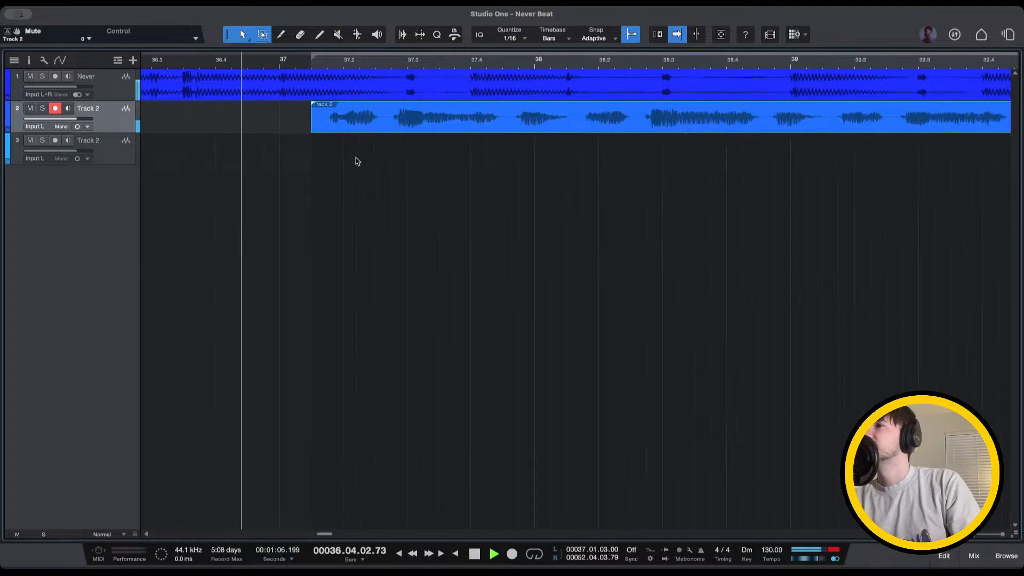
drag(324, 130, 339, 128)
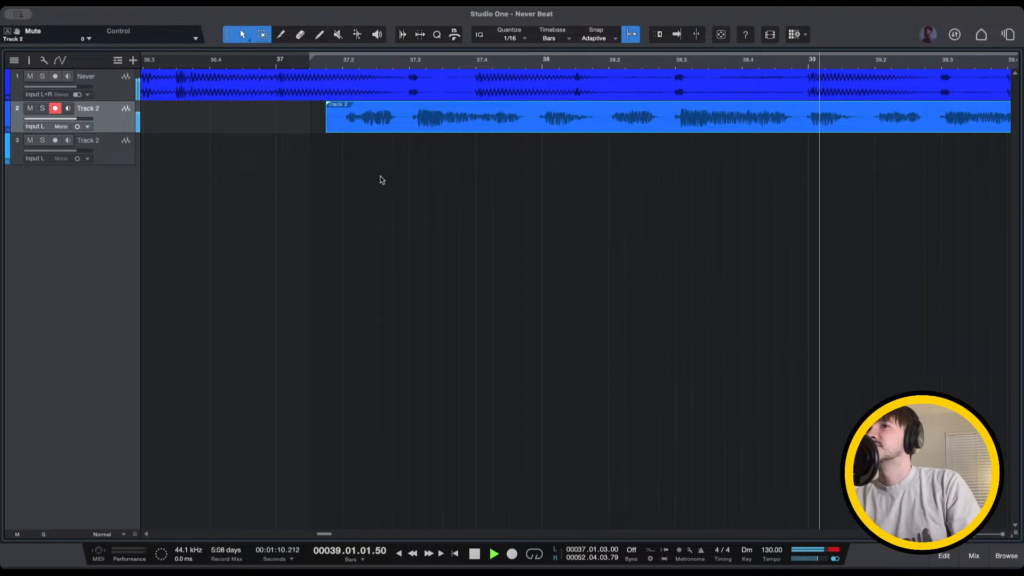
scroll(381, 180, down, 4)
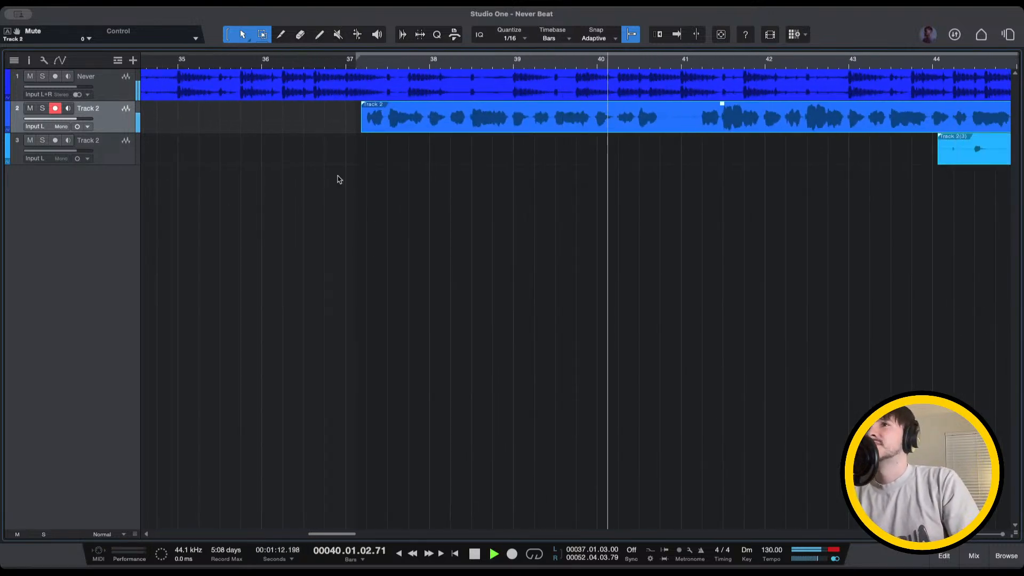
scroll(338, 178, down, 3)
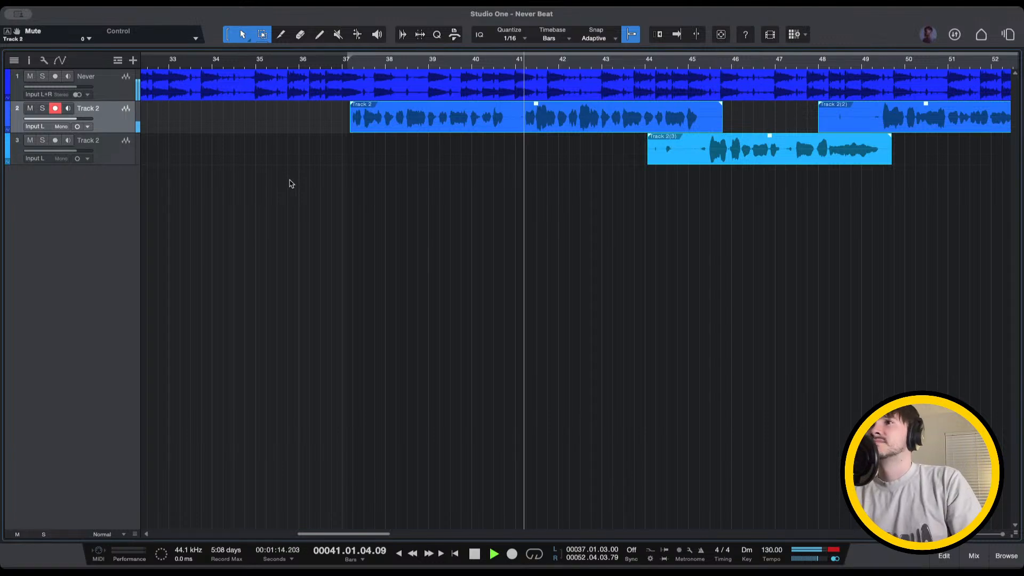
scroll(291, 183, down, 4)
scroll(347, 128, down, 5)
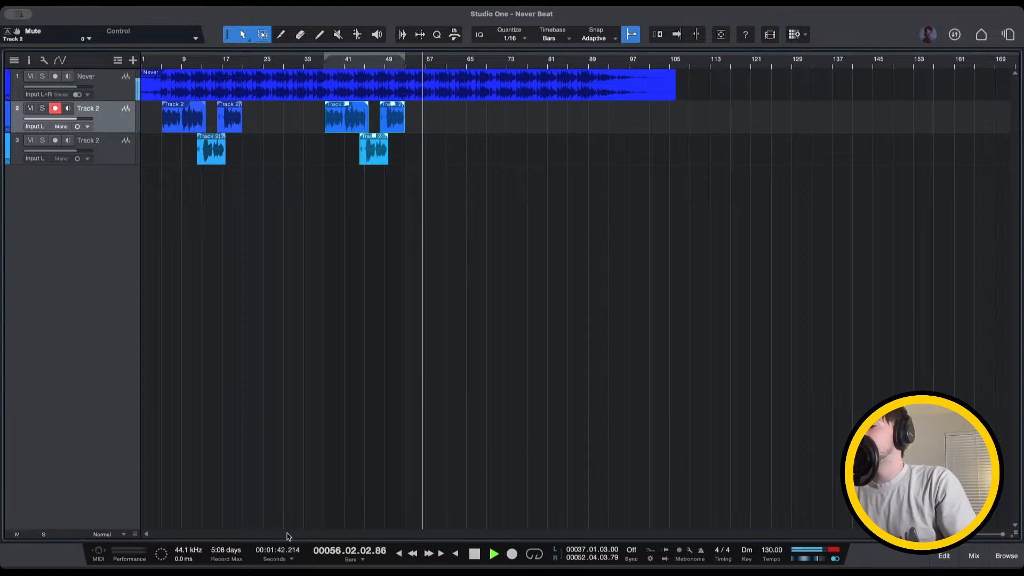
Jump playback around bars 49, 5 and 66 to review the beat
click(385, 63)
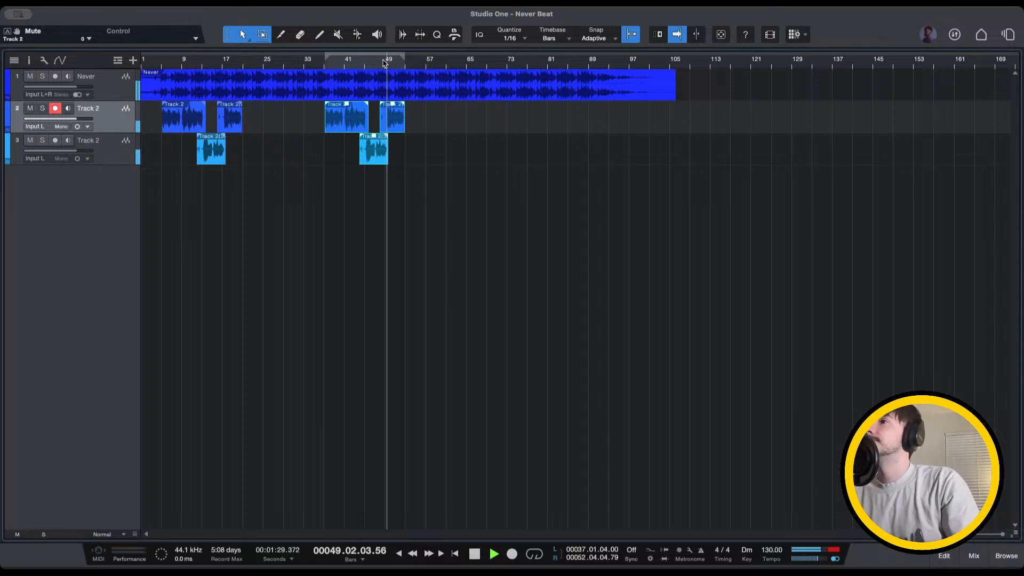
click(162, 63)
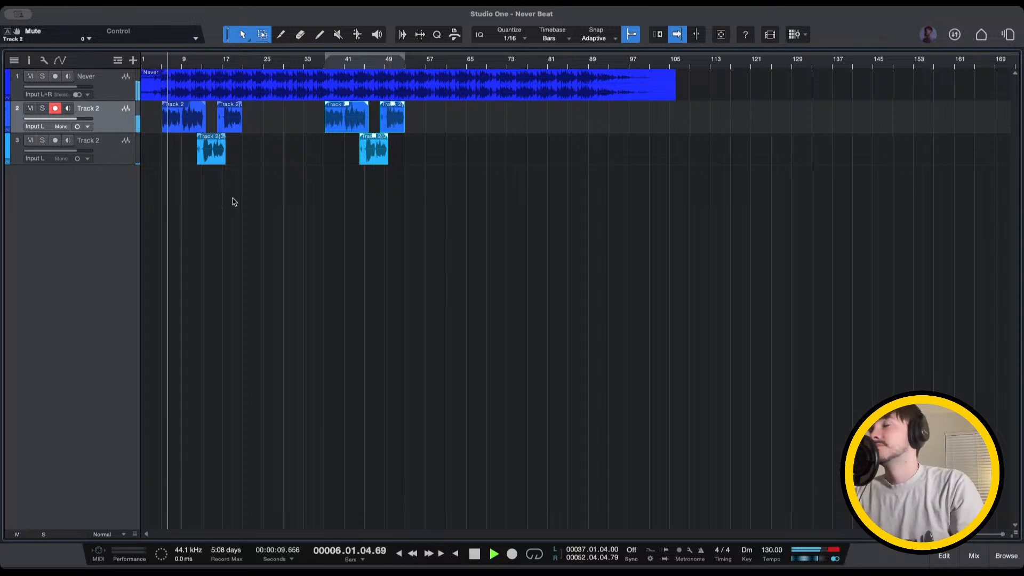
click(388, 61)
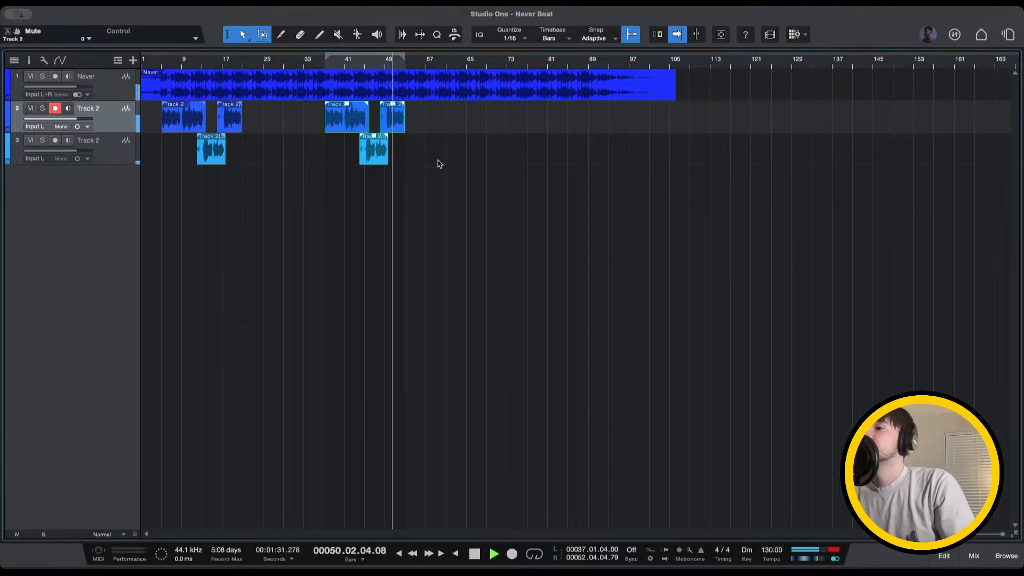
click(475, 64)
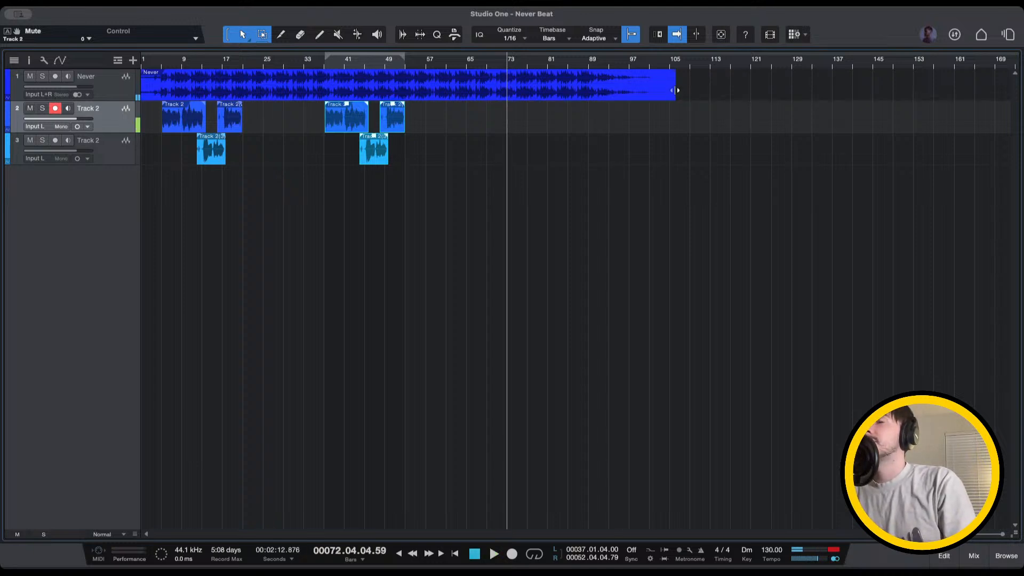
Trim the Never beat to end at bar 73, loop bars 1–73, and return to the start
drag(675, 90, 601, 97)
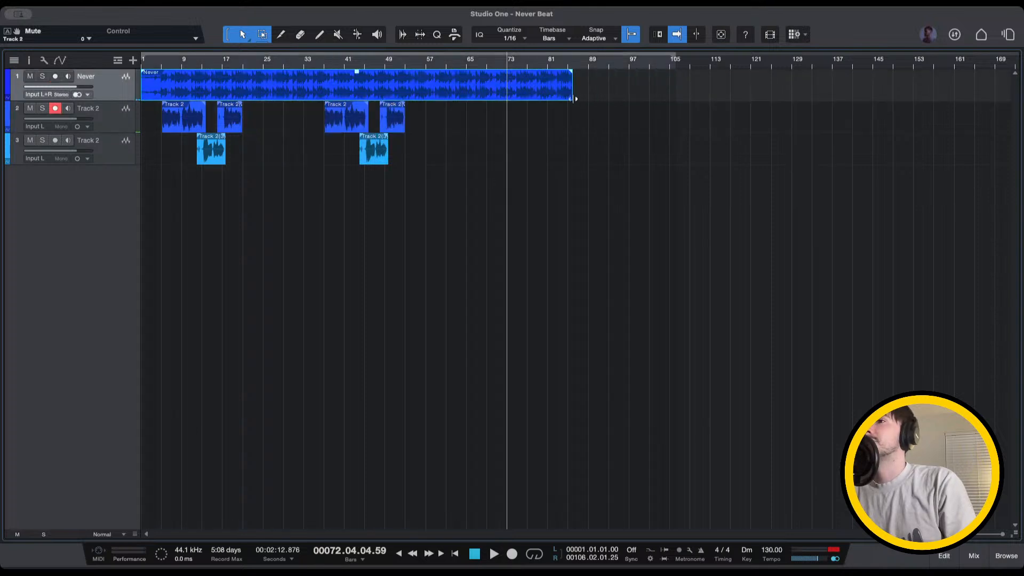
key(p)
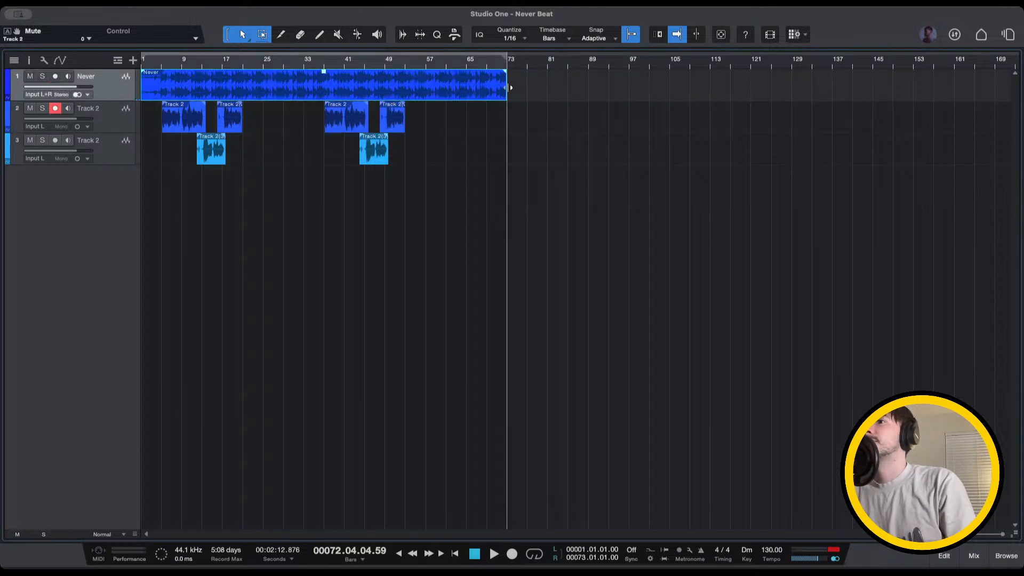
key(Home)
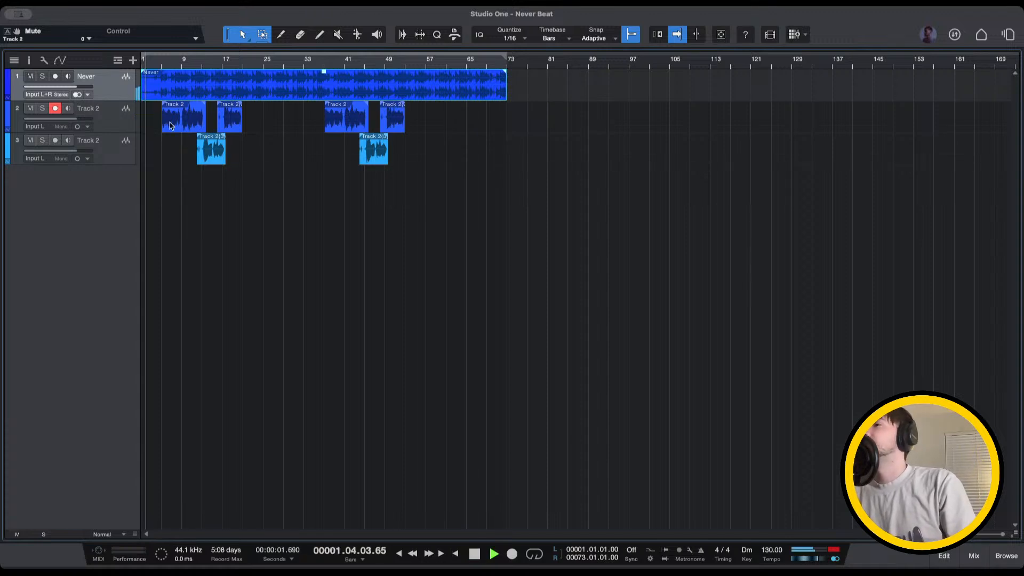
Stop playback, create an empty track 4 via a copied-then-deleted take, and cue bar 4
scroll(170, 126, up, 4)
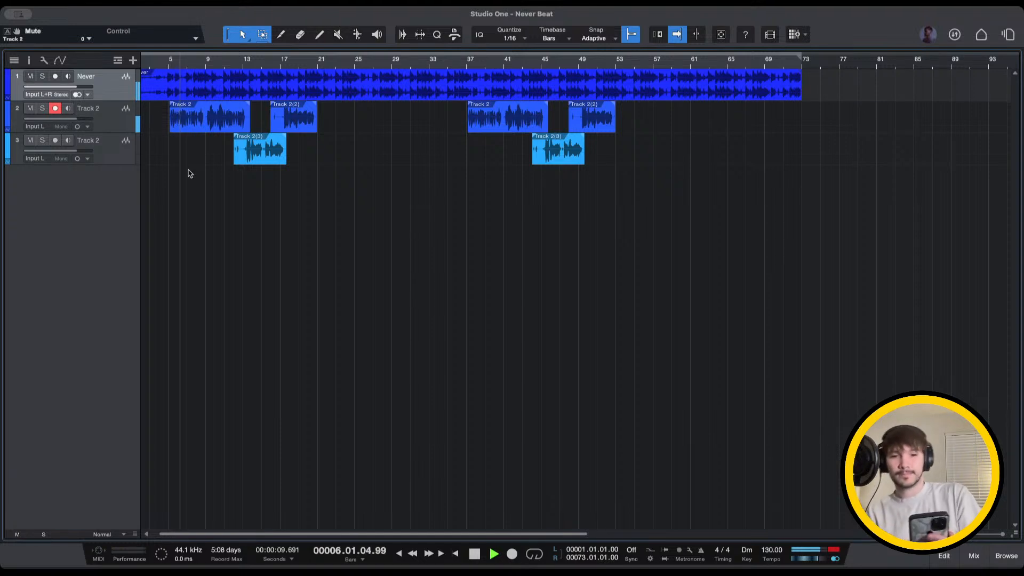
key(space)
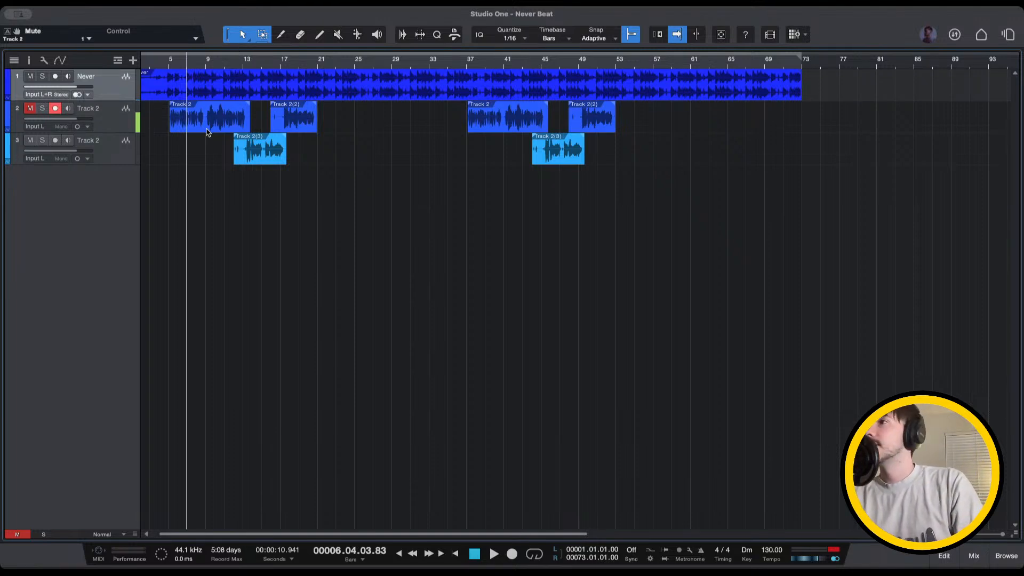
drag(208, 132, 208, 190)
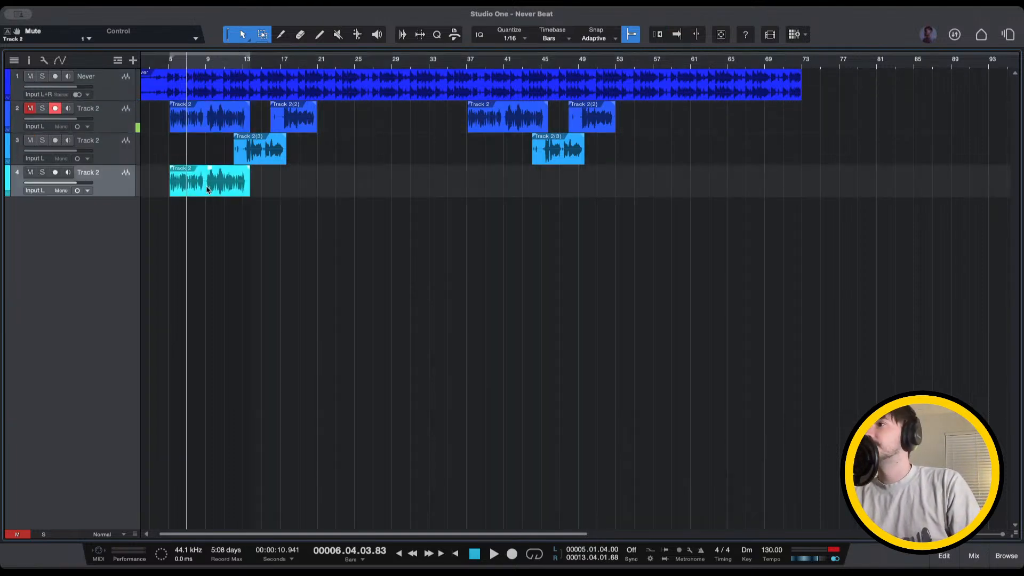
key(Delete)
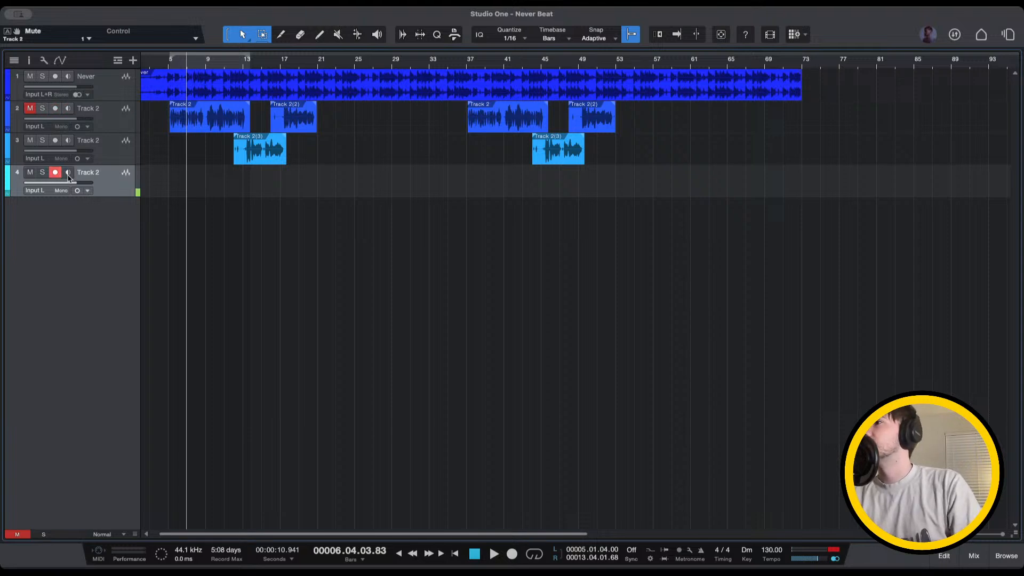
click(162, 66)
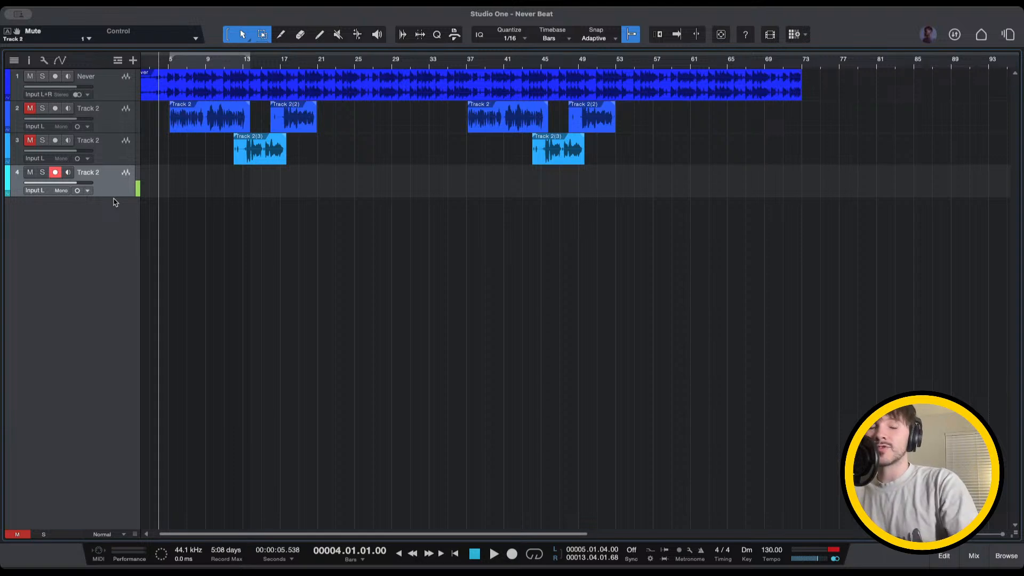
Record a short vocal take on track 4 from bar 4, replay it, and open the mixer
key(KP_Multiply)
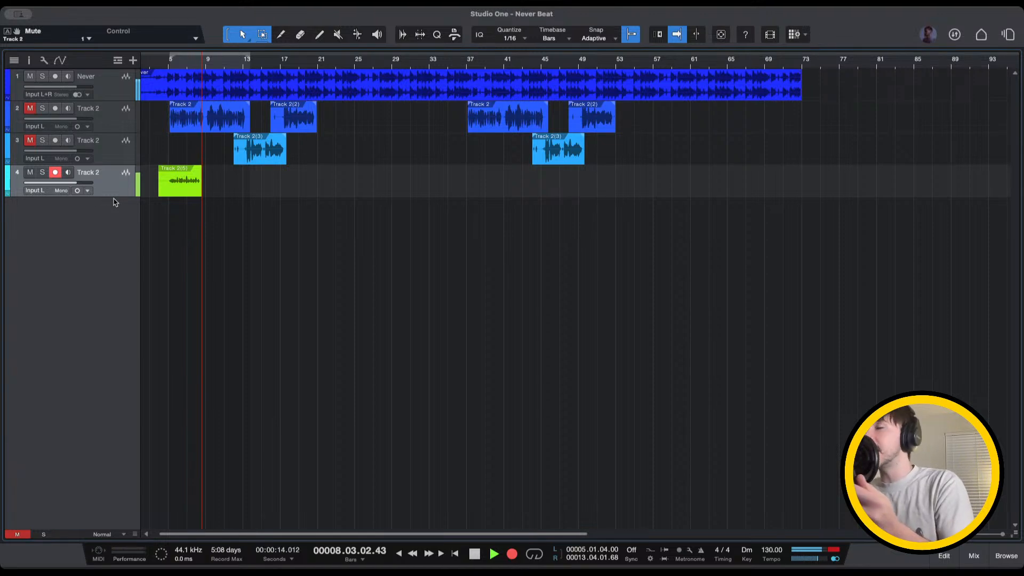
key(space)
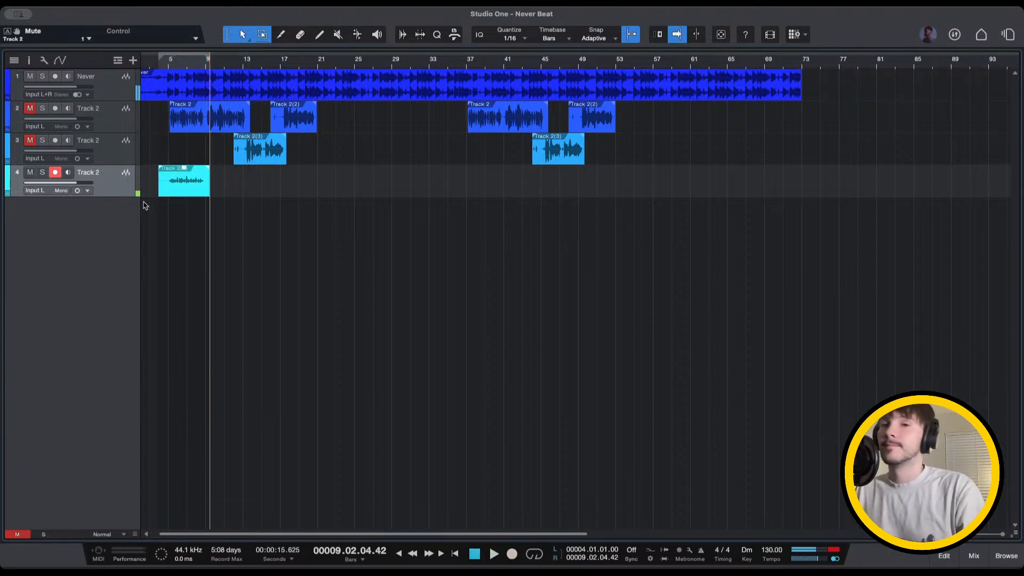
click(168, 63)
key(space)
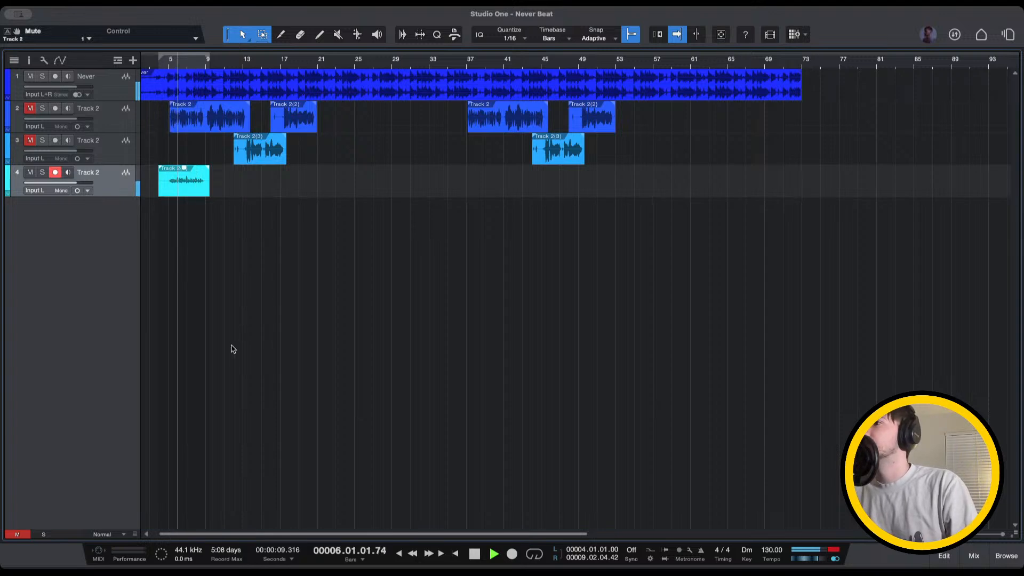
click(163, 63)
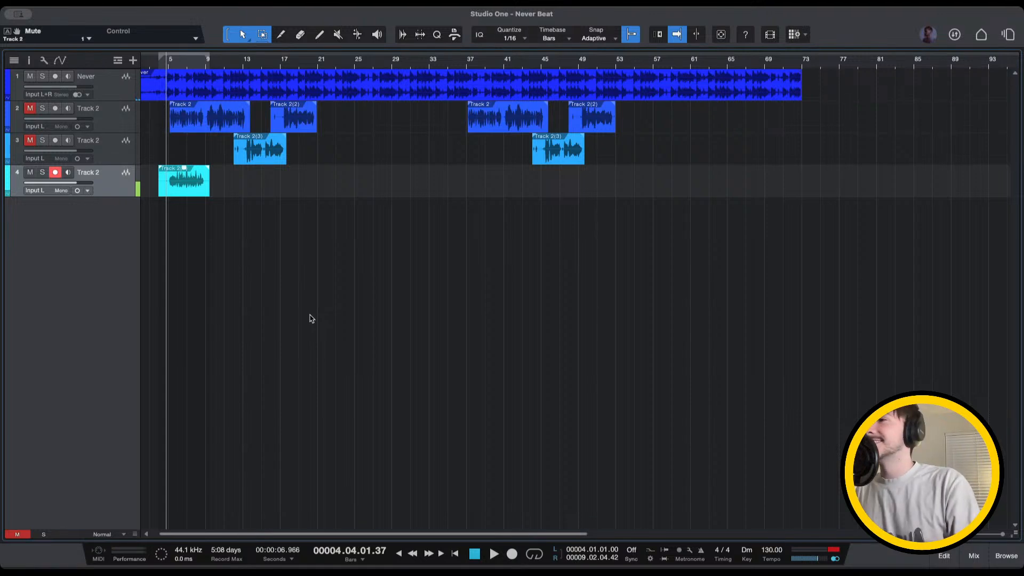
key(F3)
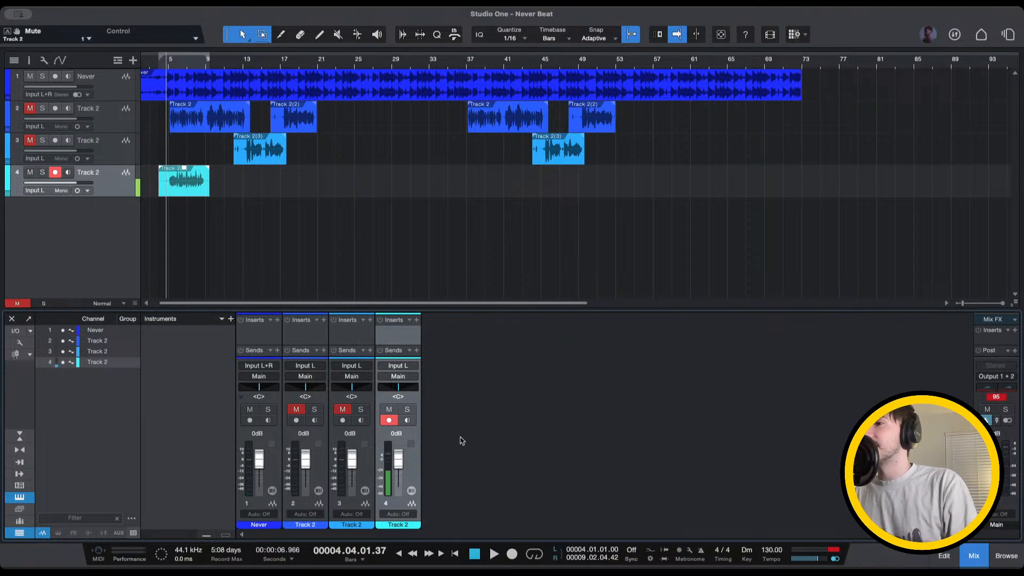
Play track 4's new take back from bar 4 through its Pro EQ and Waves Tune inserts
key(space)
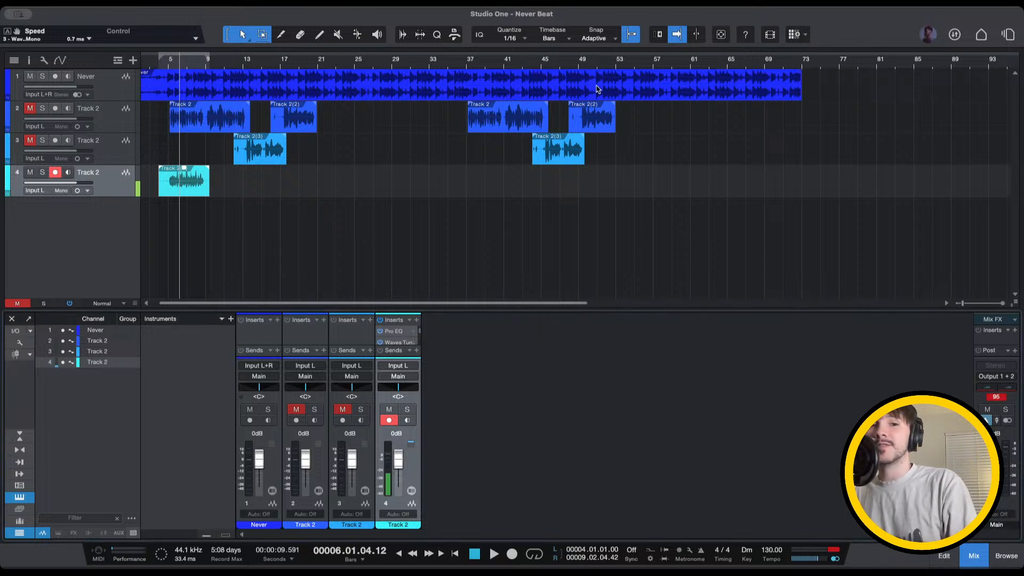
key(space)
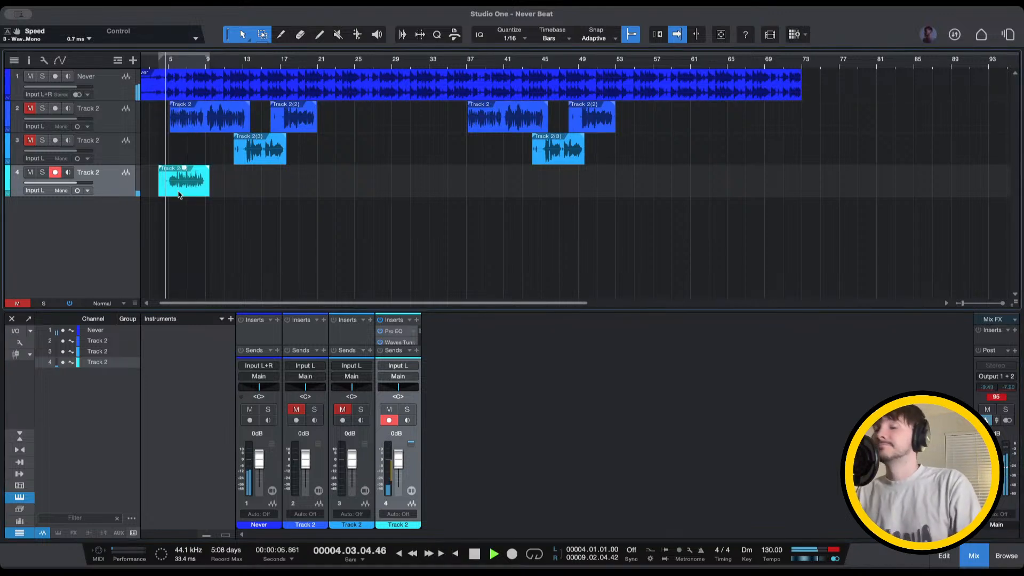
scroll(179, 195, up, 2)
scroll(179, 197, up, 1)
Trim the new take on track 4 to start at bar 5 and set the loop start there
drag(205, 184, 226, 183)
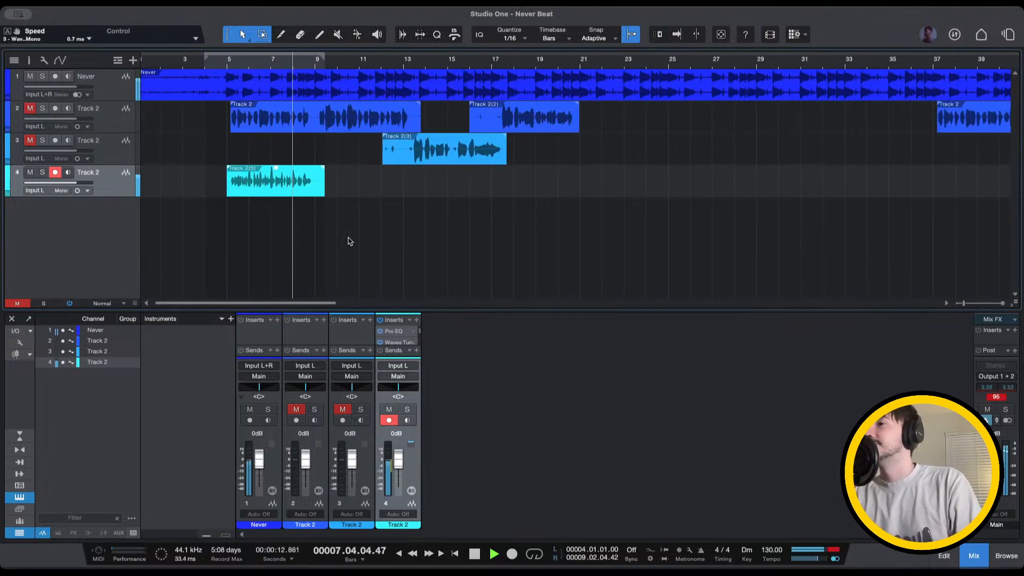
double_click(392, 342)
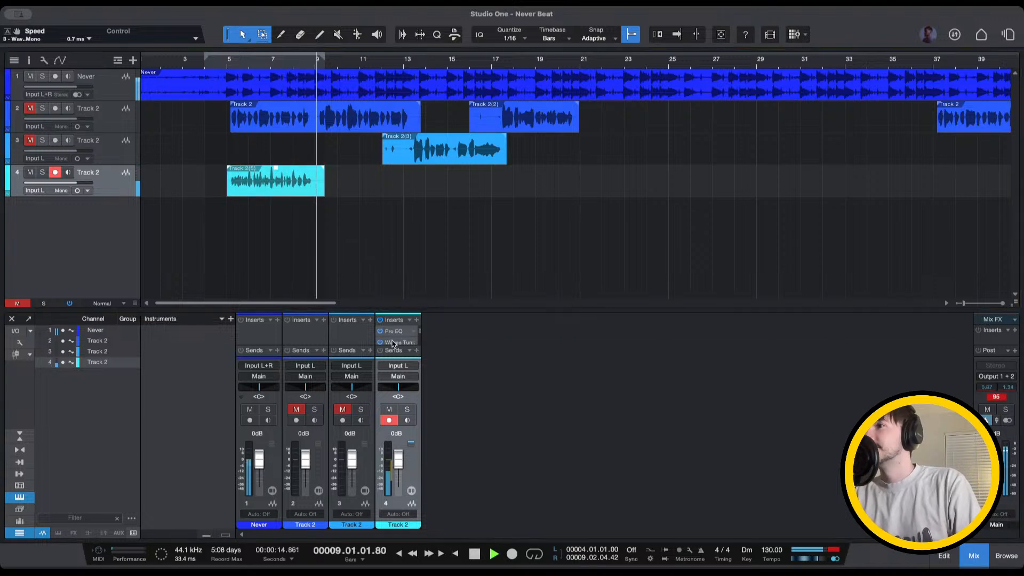
click(228, 65)
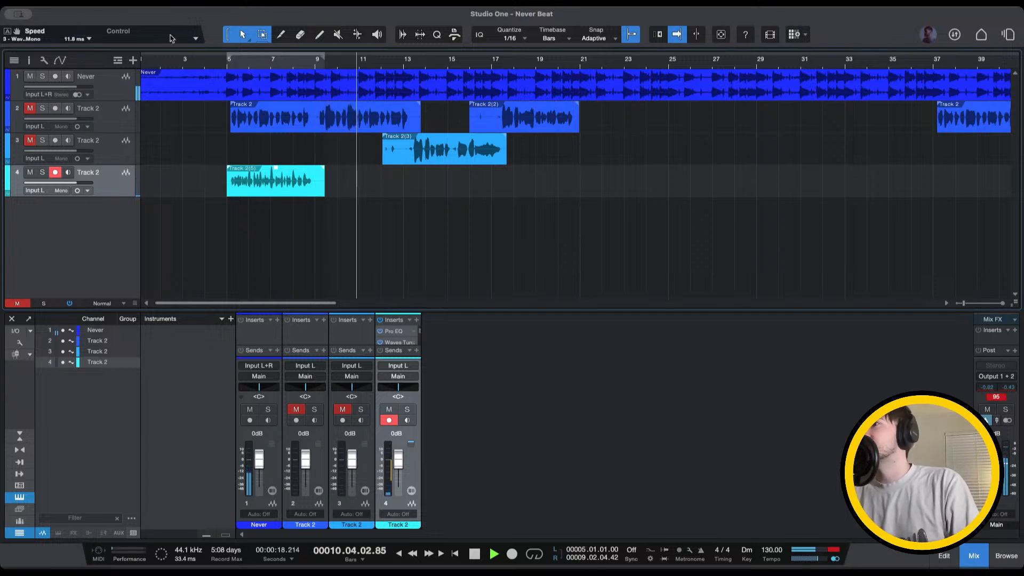
Replay the take from around bar 5 several times, then select it on track 4
click(231, 61)
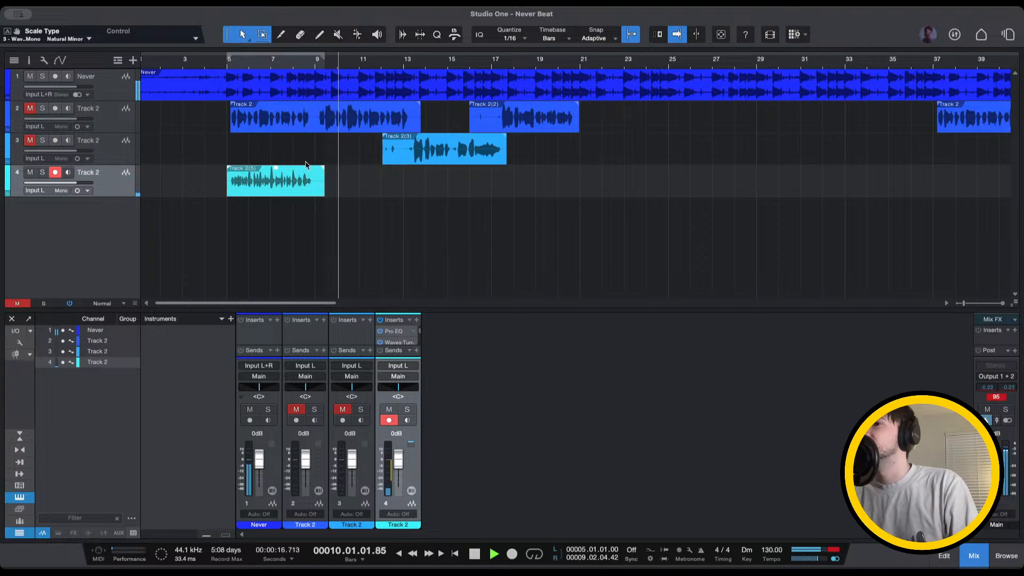
click(229, 64)
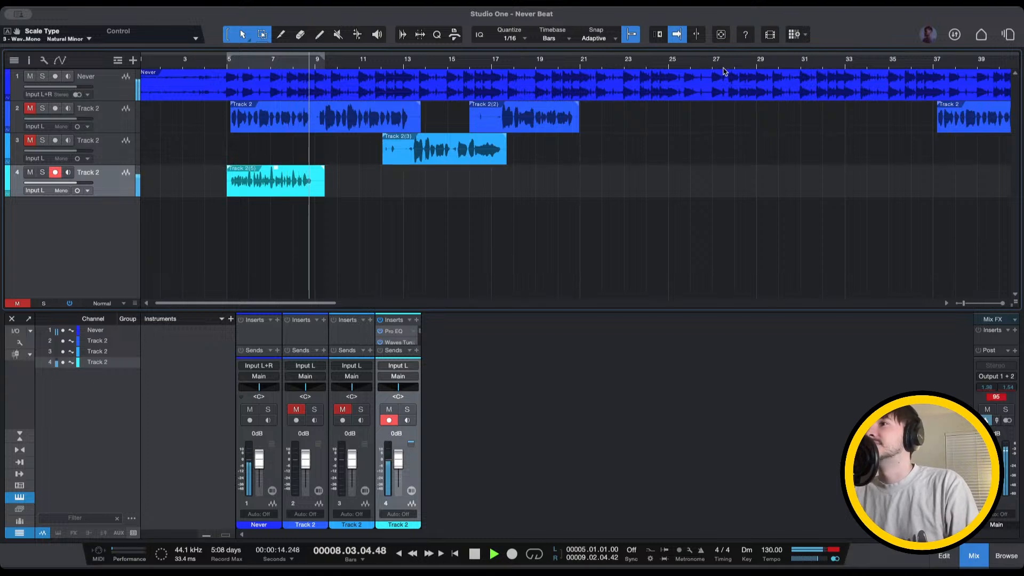
click(219, 63)
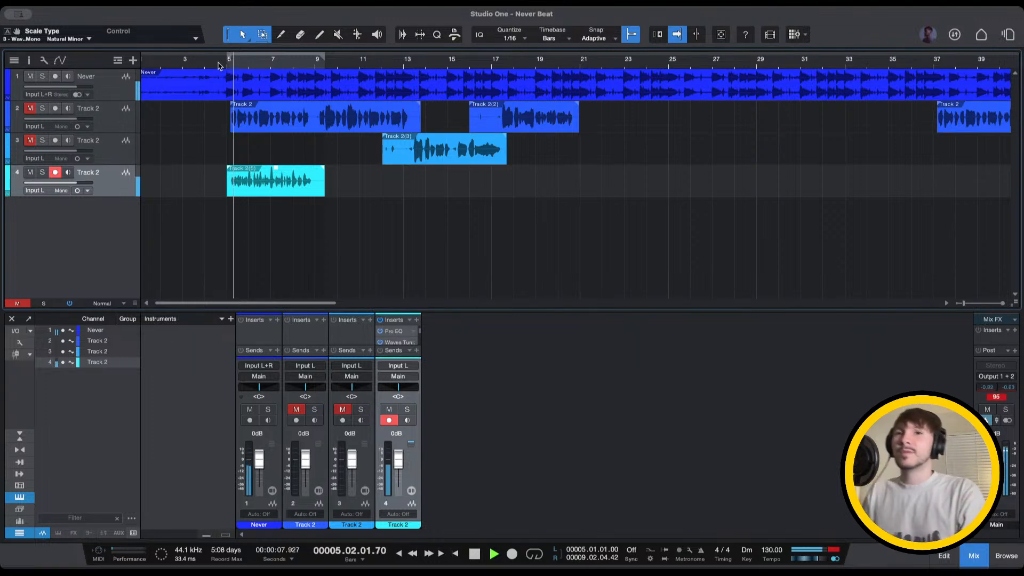
click(249, 177)
Move the trimmed take onto a new track below, mute it, and return the playhead to bar 4
drag(249, 176, 251, 209)
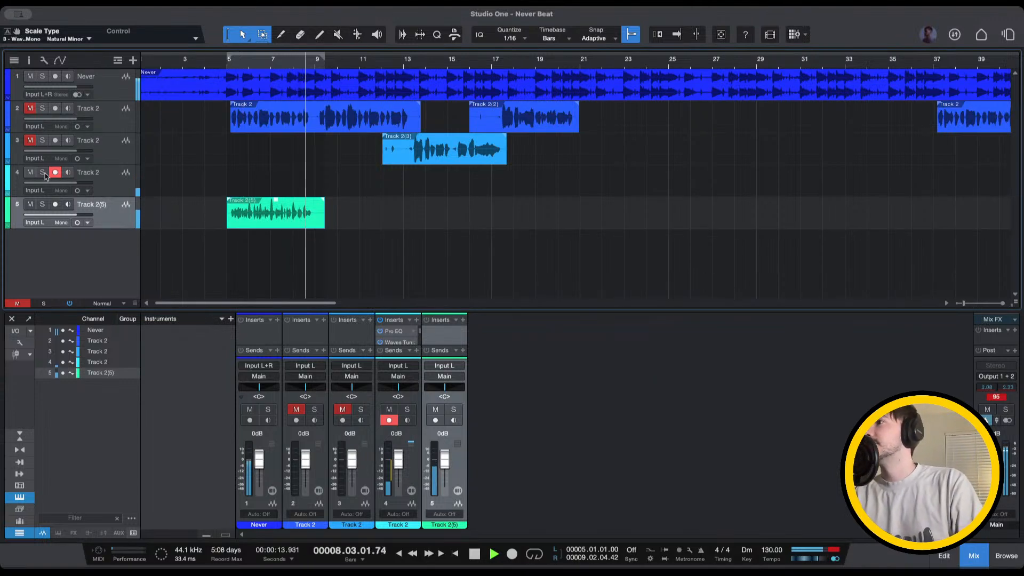
key(shift+m)
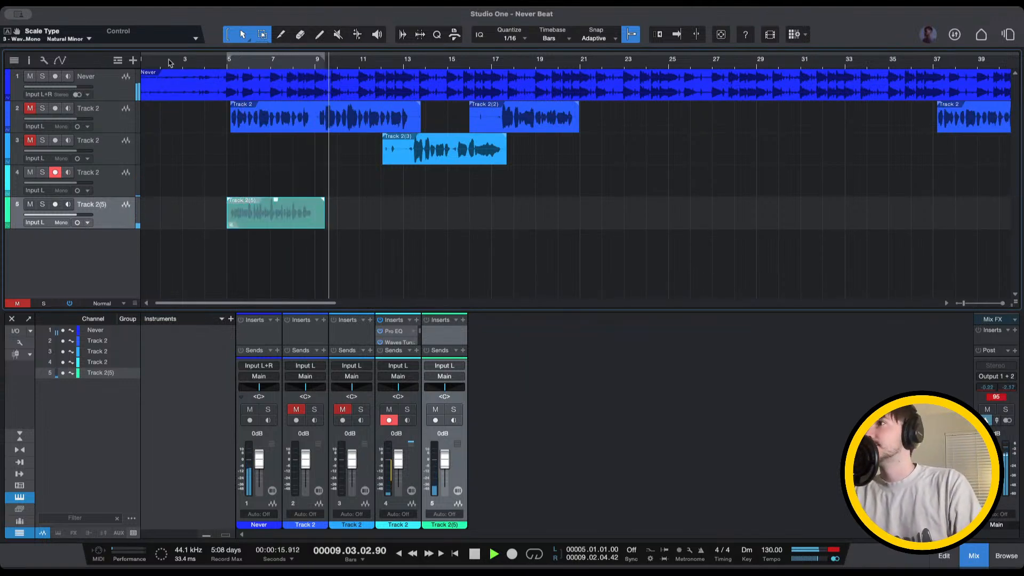
click(204, 63)
Undo a false-start recording, then record a fresh take on track 4 from just before bar 3
key(f)
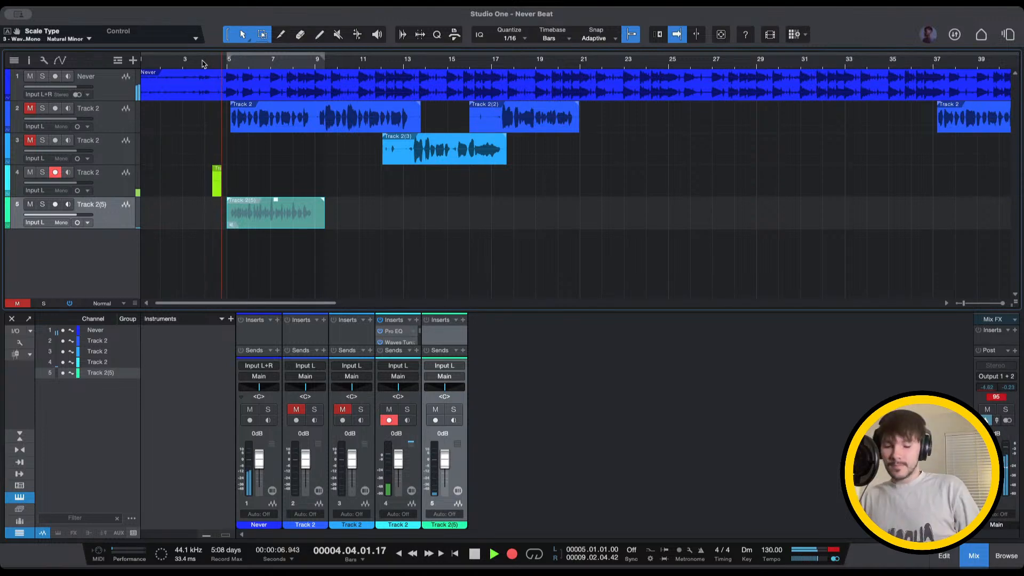
key(space)
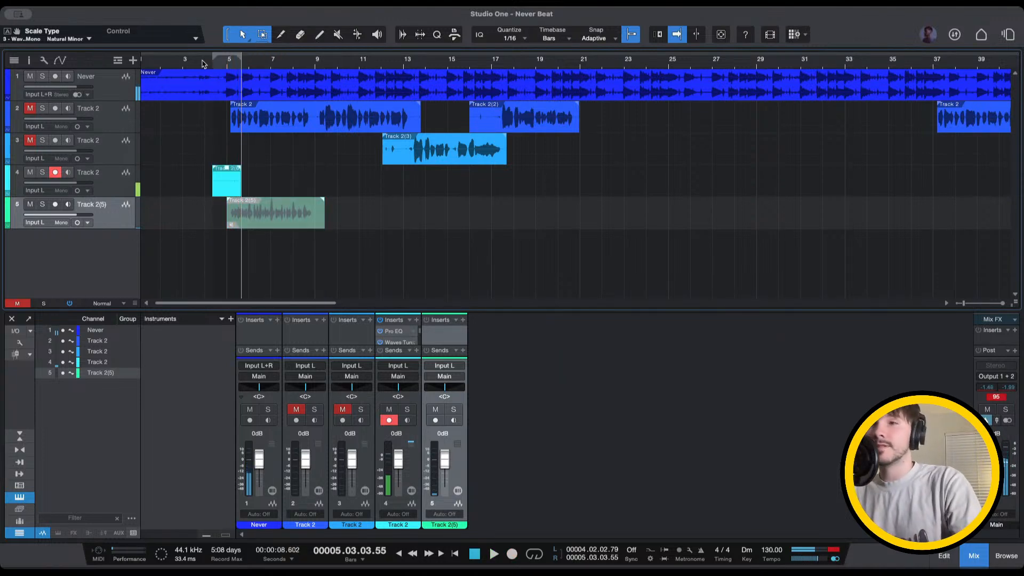
key(ctrl+z)
click(194, 62)
key(KP_Multiply)
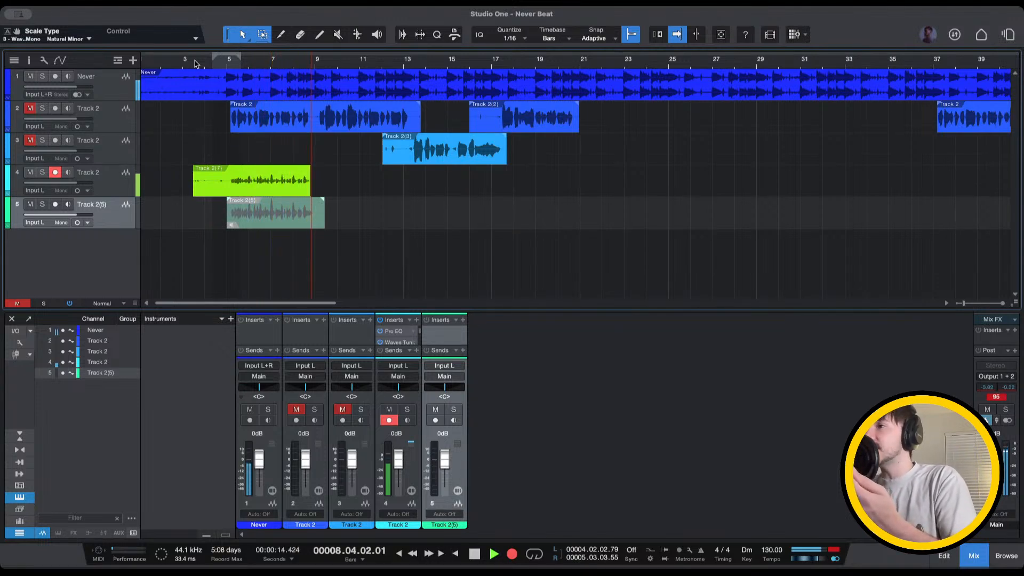
Stop recording and play back the new track-4 take from around bar 5 a few times
key(space)
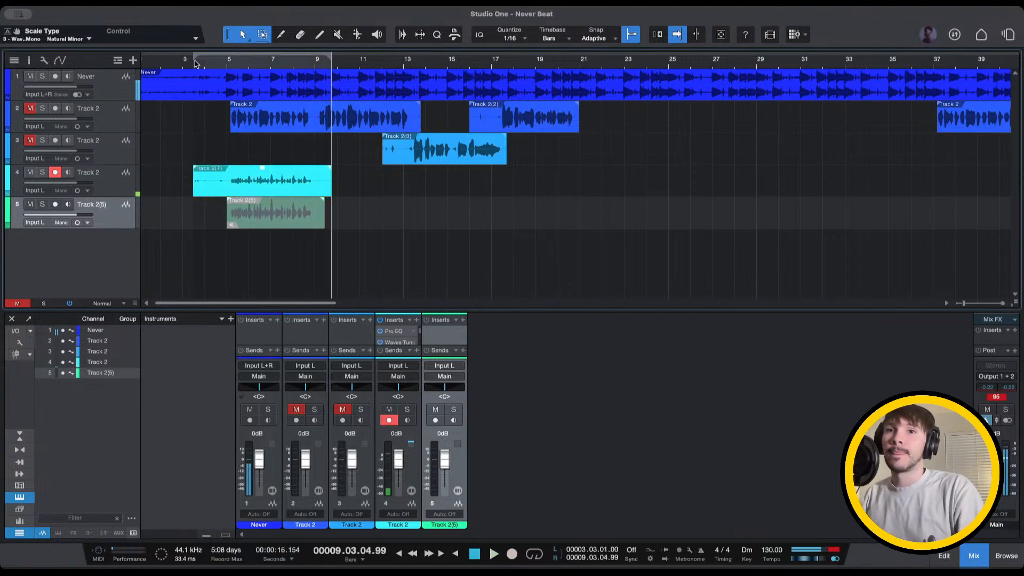
click(258, 184)
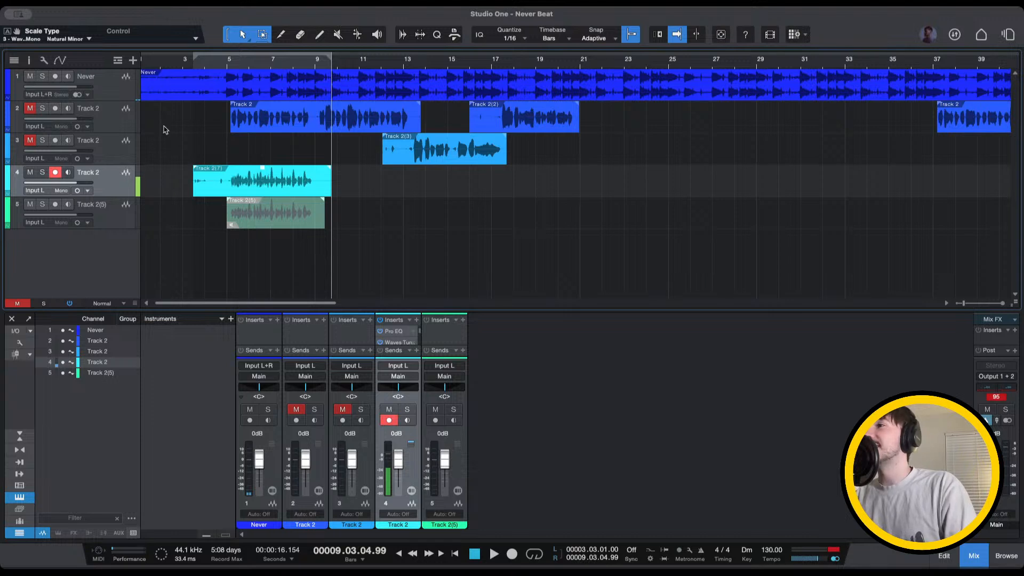
click(220, 66)
key(space)
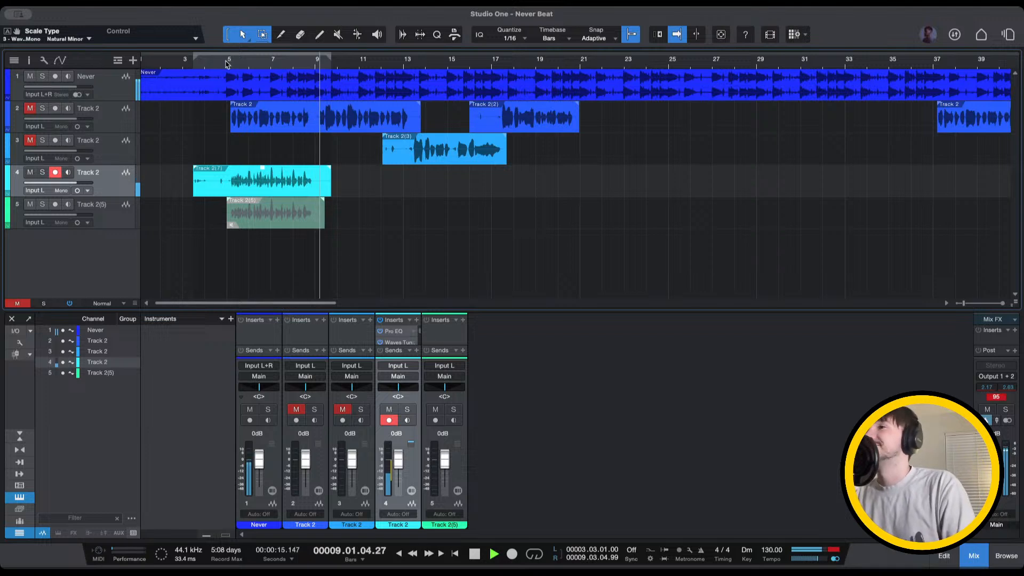
click(223, 66)
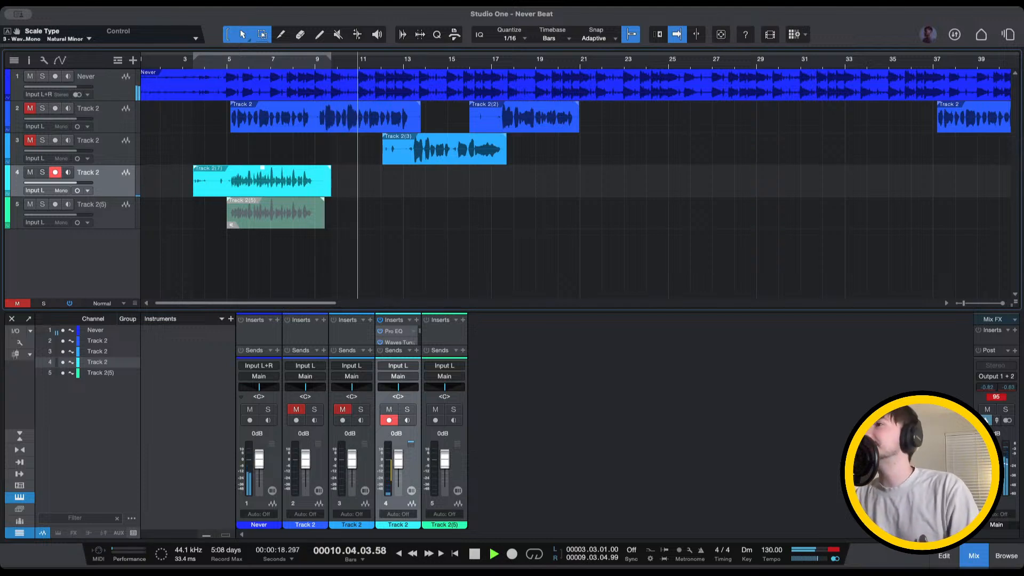
click(220, 63)
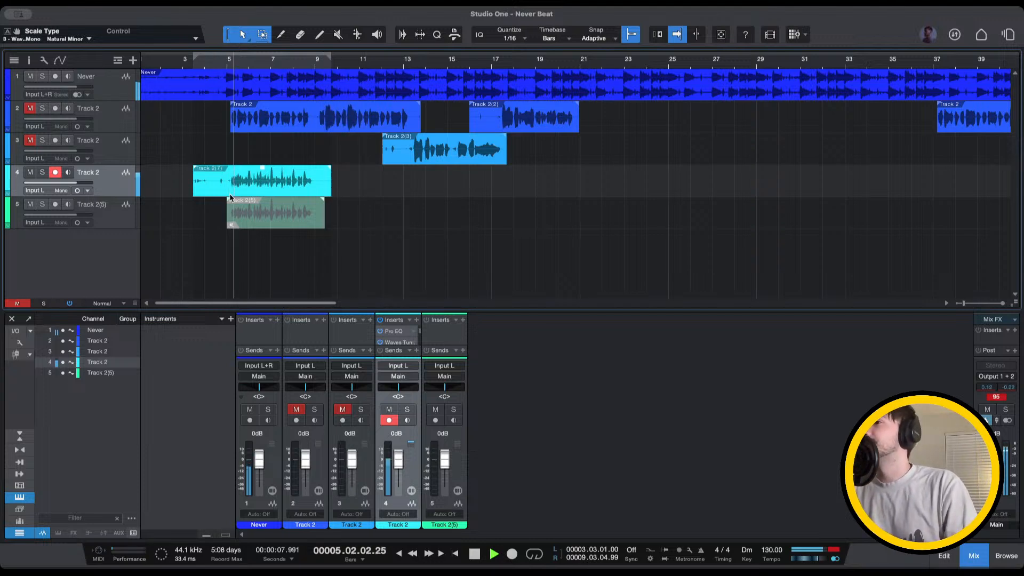
key(space)
Drag the bars 4–9 take onto new track Track 2(7), mute that track, and return to bar 4
drag(216, 184, 225, 253)
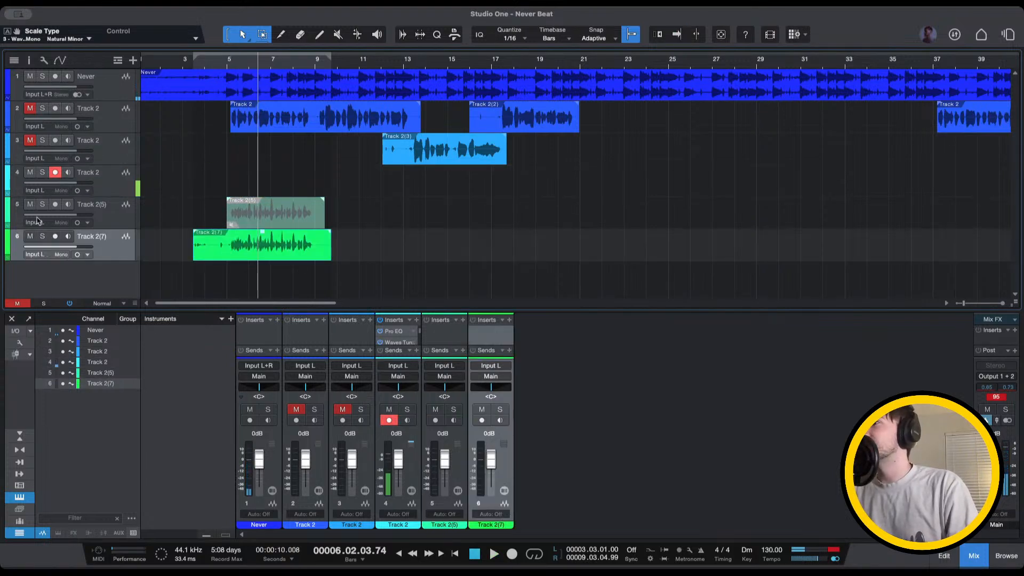
click(30, 237)
click(208, 68)
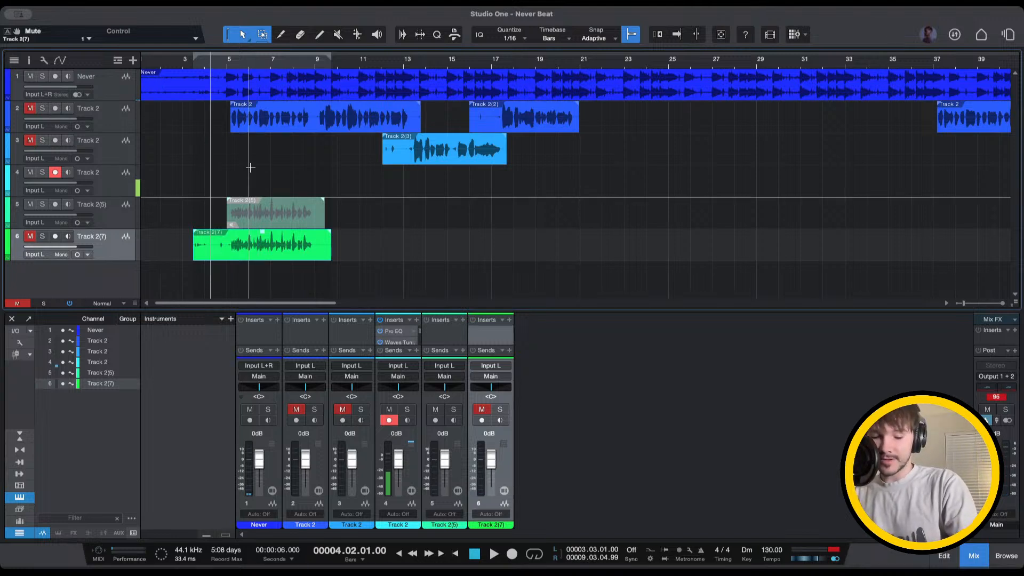
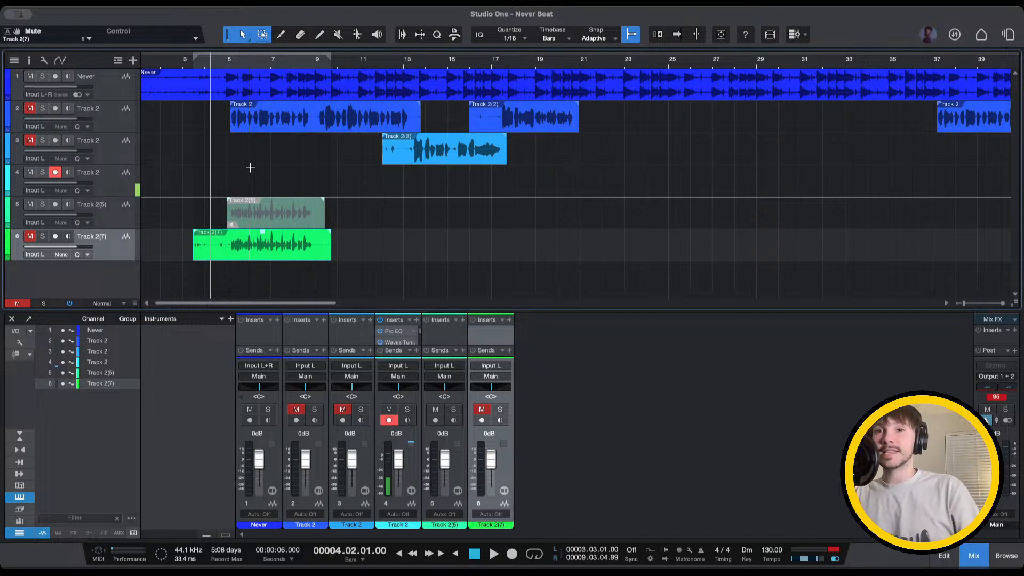
Place the playhead at bar 4 on the timeline ruler
click(205, 62)
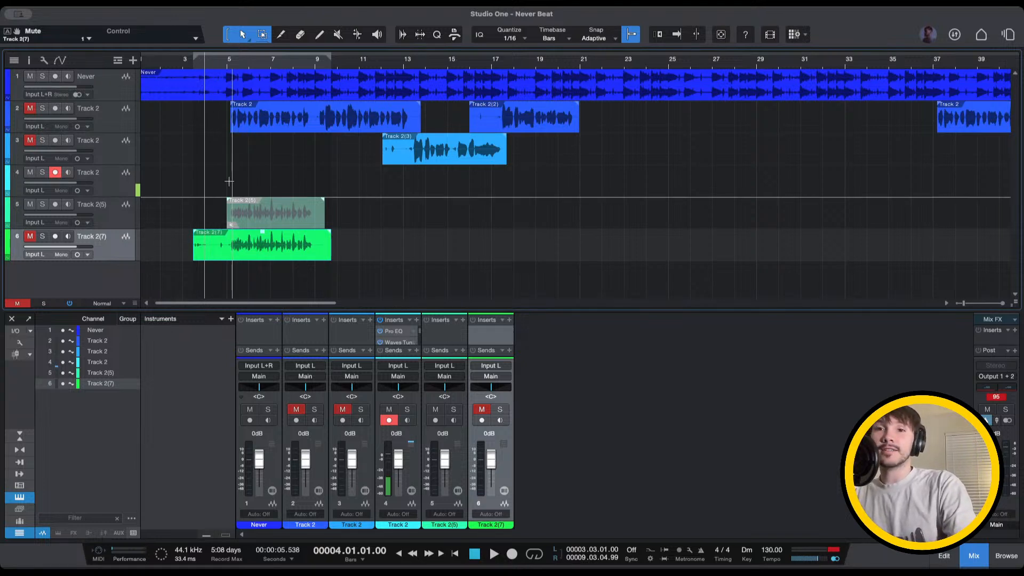
key(KP_Multiply)
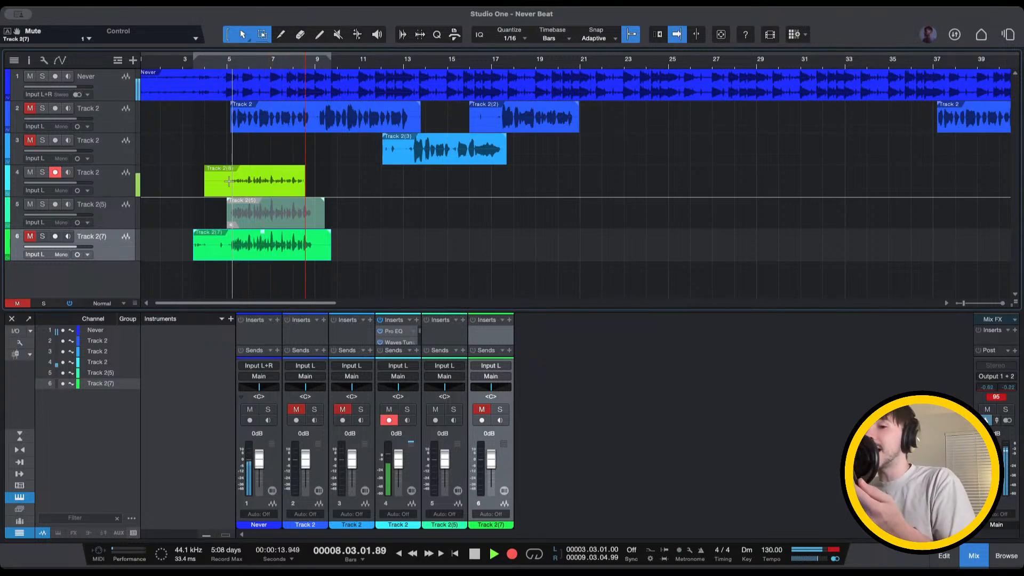
key(space)
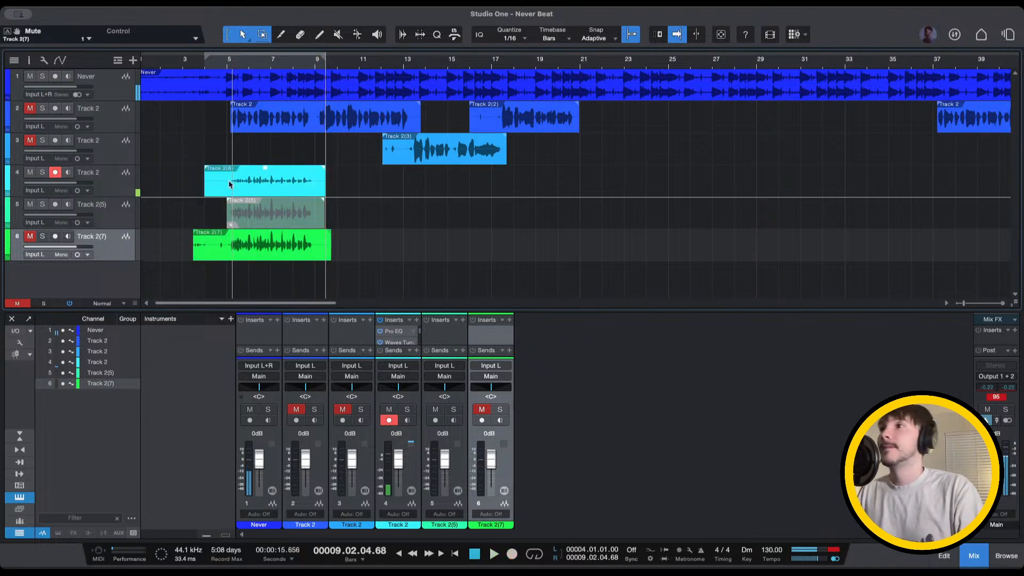
click(217, 62)
key(space)
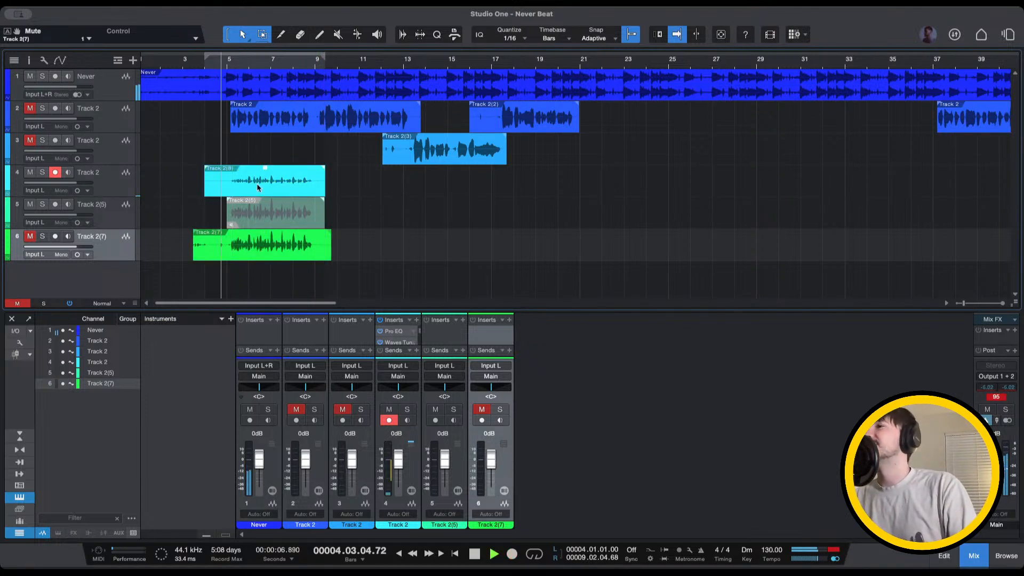
click(258, 188)
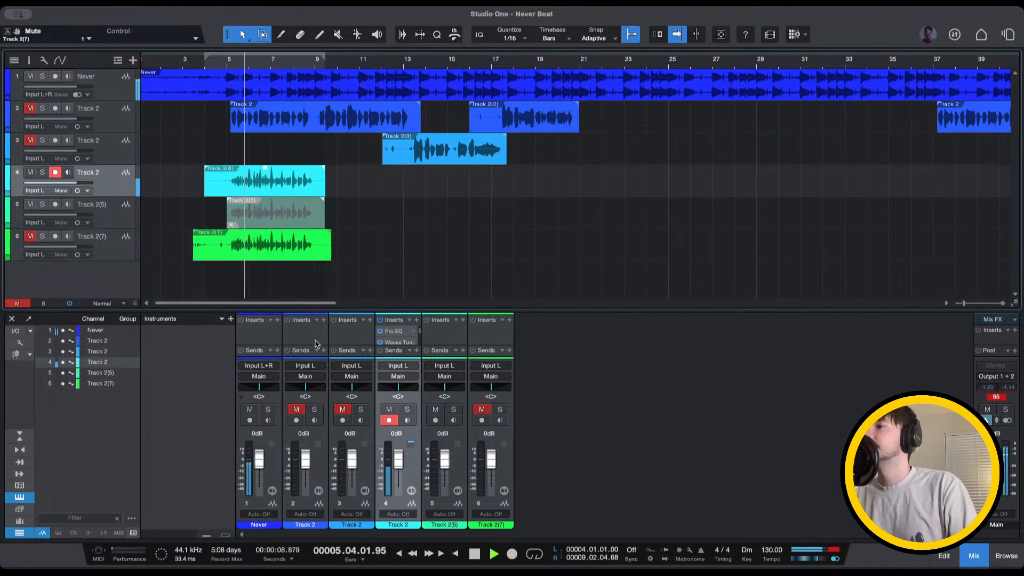
click(218, 65)
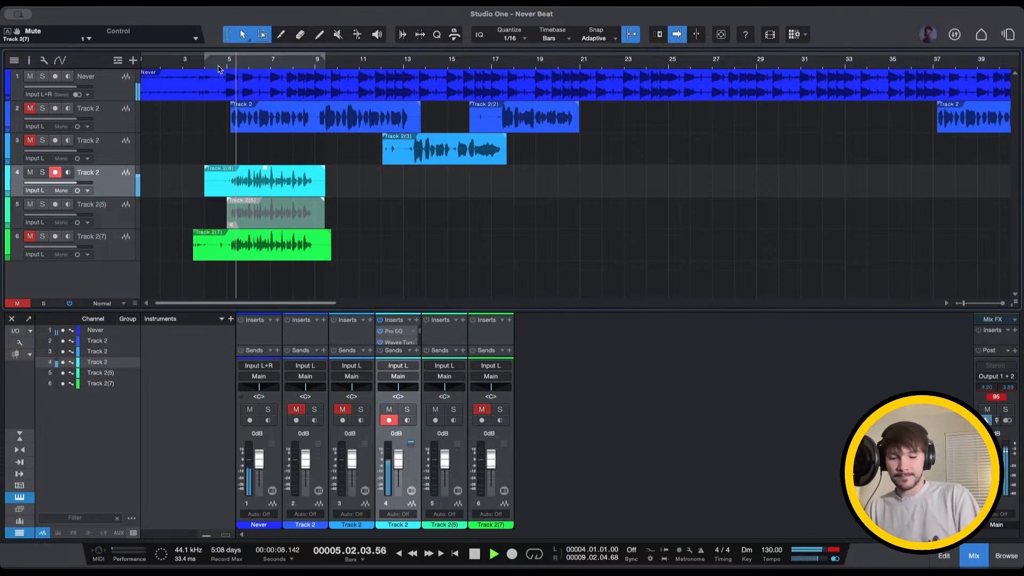
key(space)
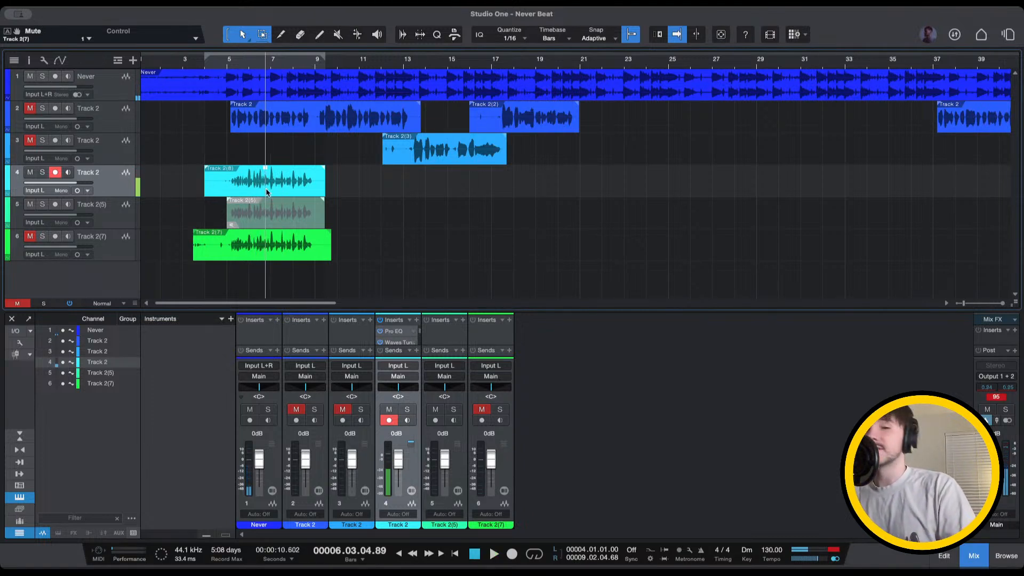
key(Delete)
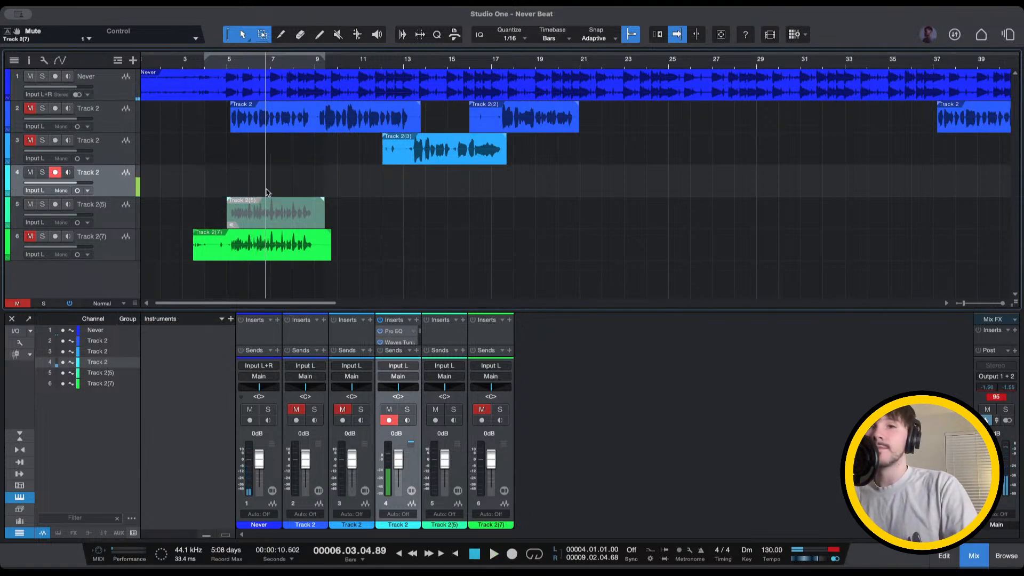
Turn on the metronome and record a new take on track 4 from bar 3, beat 3
click(701, 552)
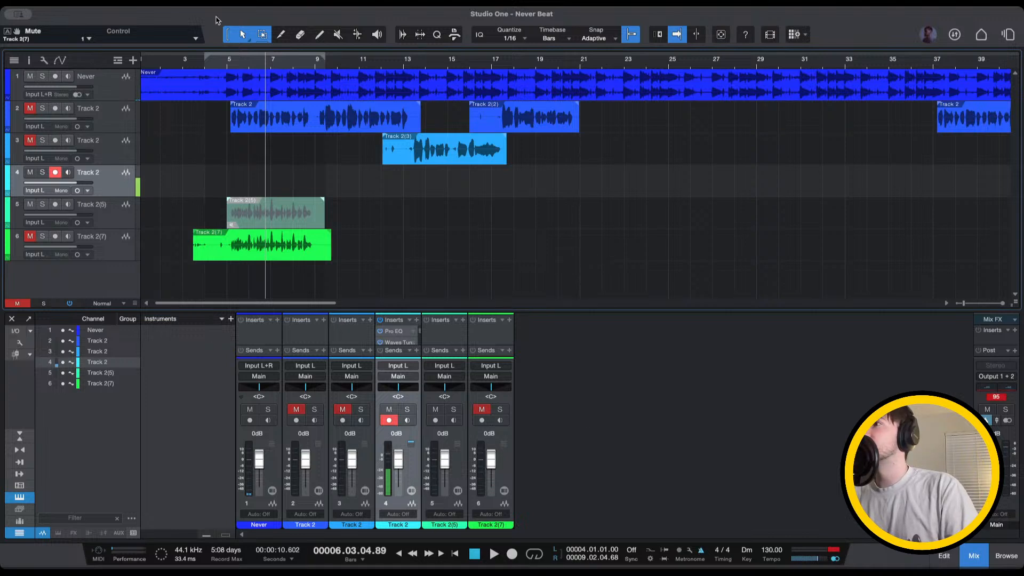
click(196, 62)
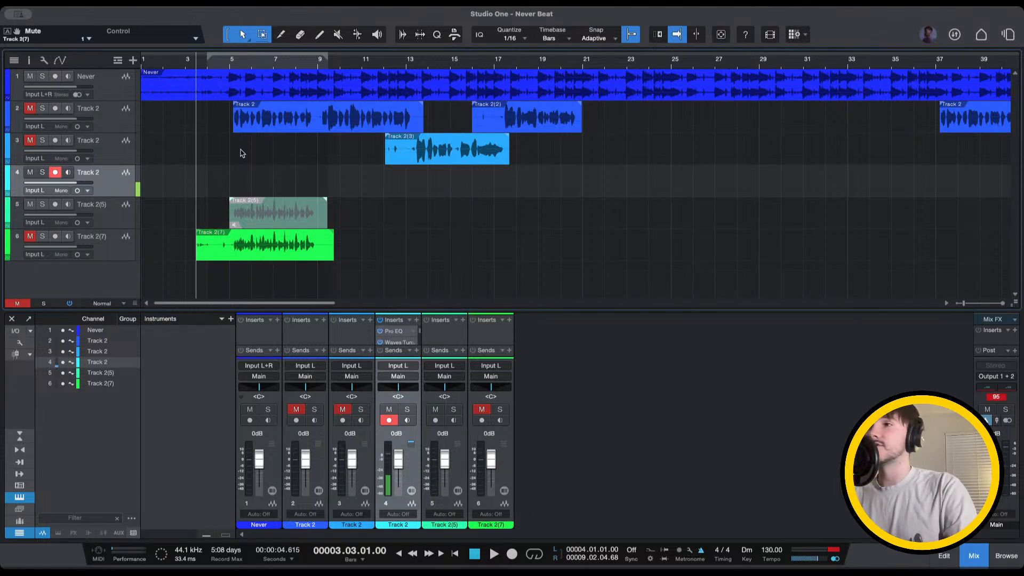
key(KP_Multiply)
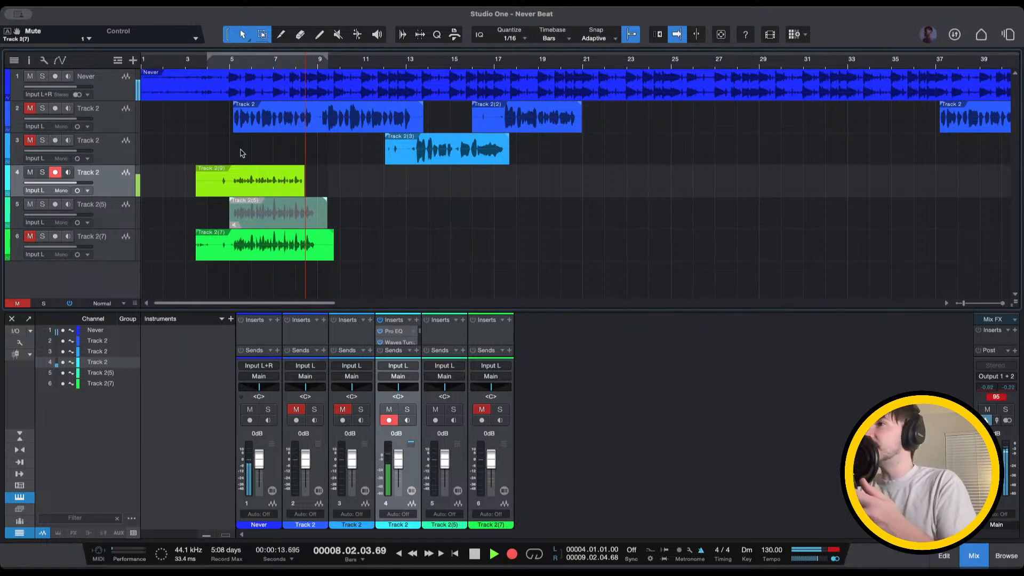
key(space)
Play back the new take from bar 5, then again from around bar 3
click(230, 59)
key(space)
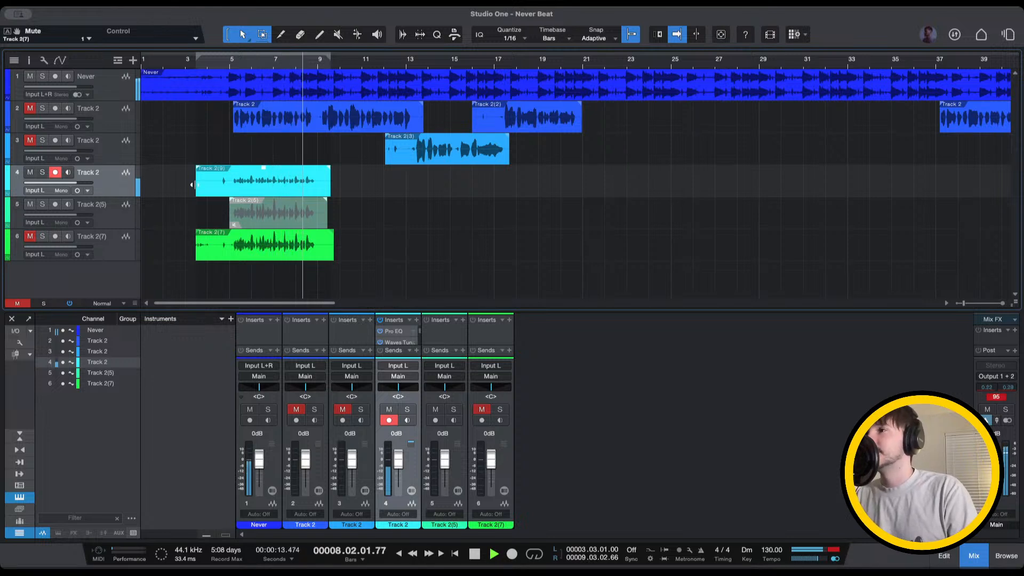
click(203, 62)
key(space)
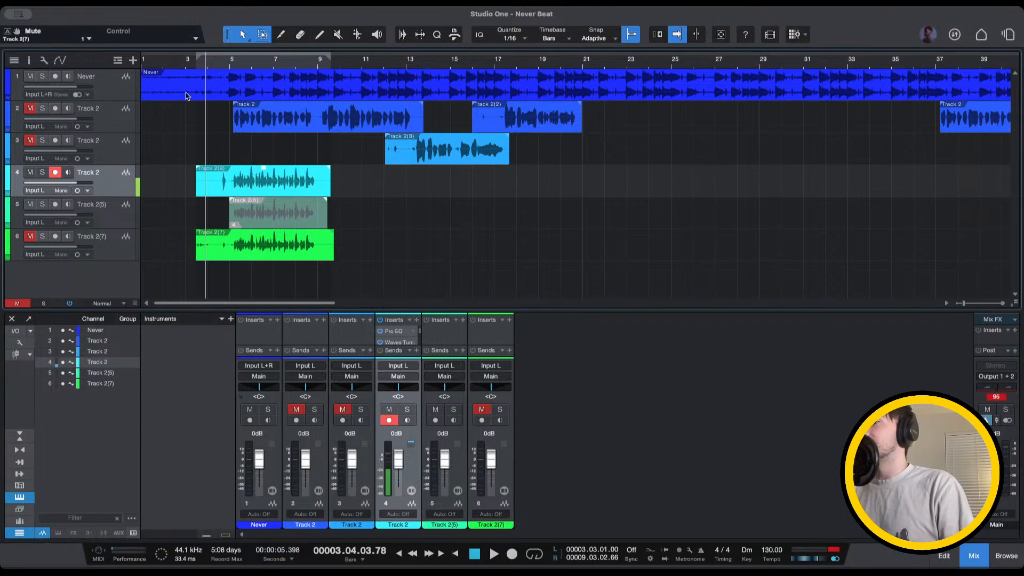
key(space)
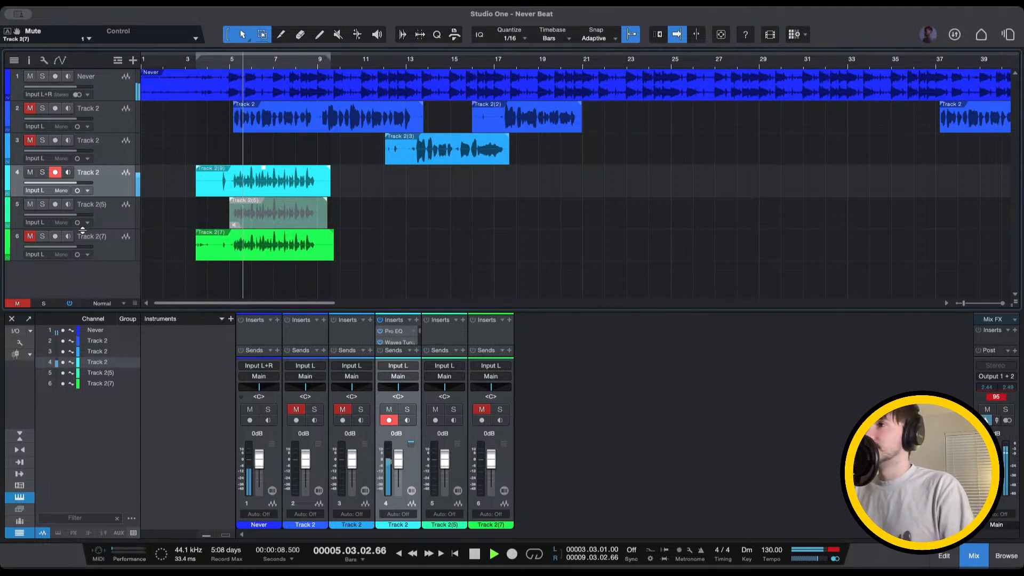
Trim Track 2(9) to start at bar 5, mute track 4, and move the take onto track 3
drag(196, 190, 226, 187)
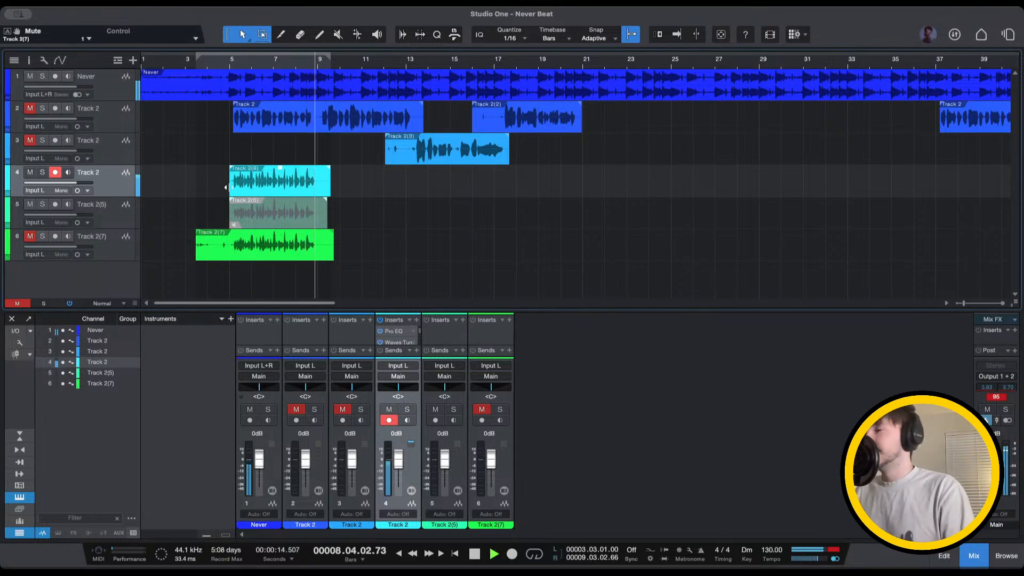
click(226, 188)
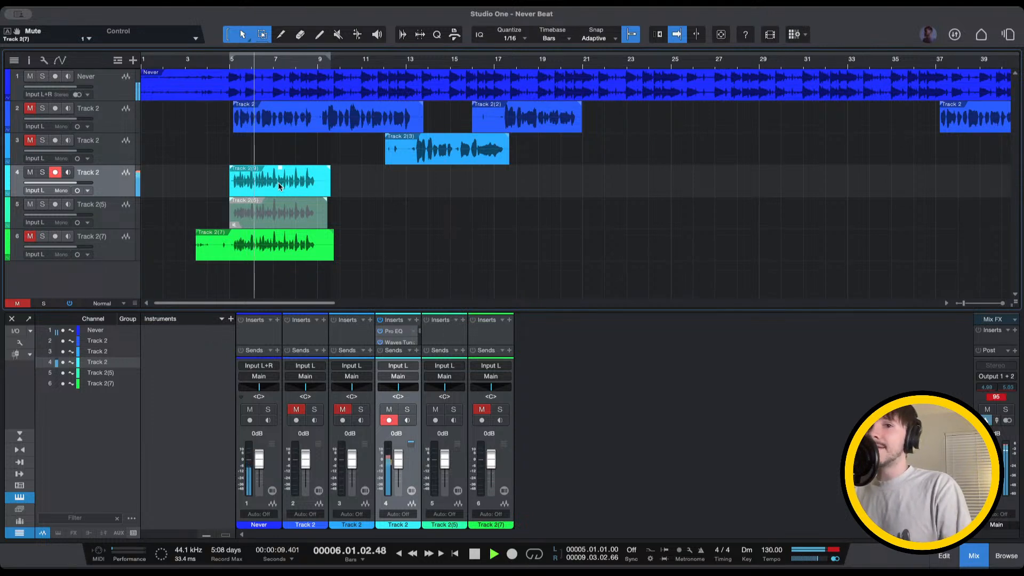
key(m)
drag(249, 187, 246, 158)
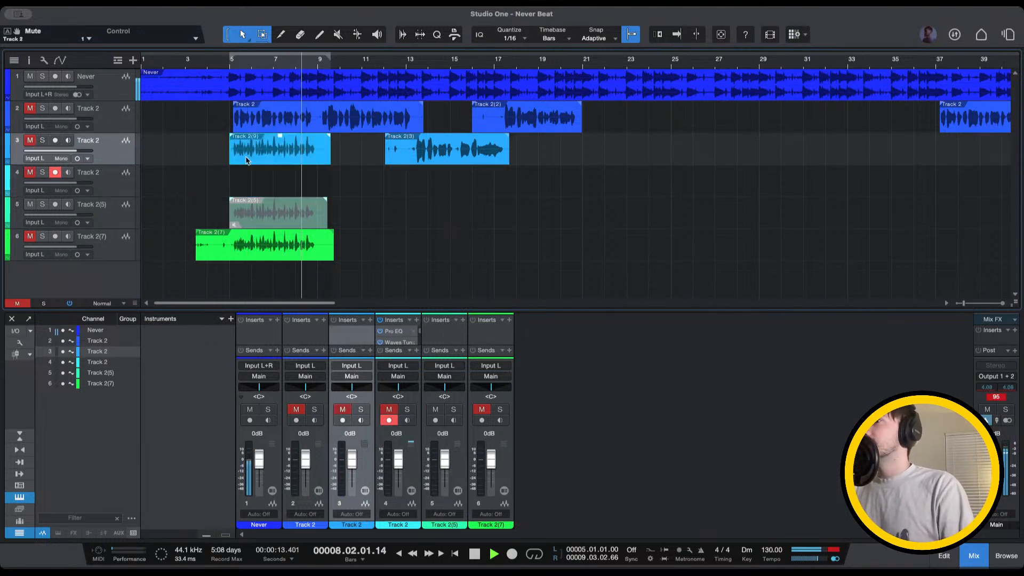
click(181, 62)
Record a take on track 4, move it to a new track as Track 2(10), and mute it
key(KP_Multiply)
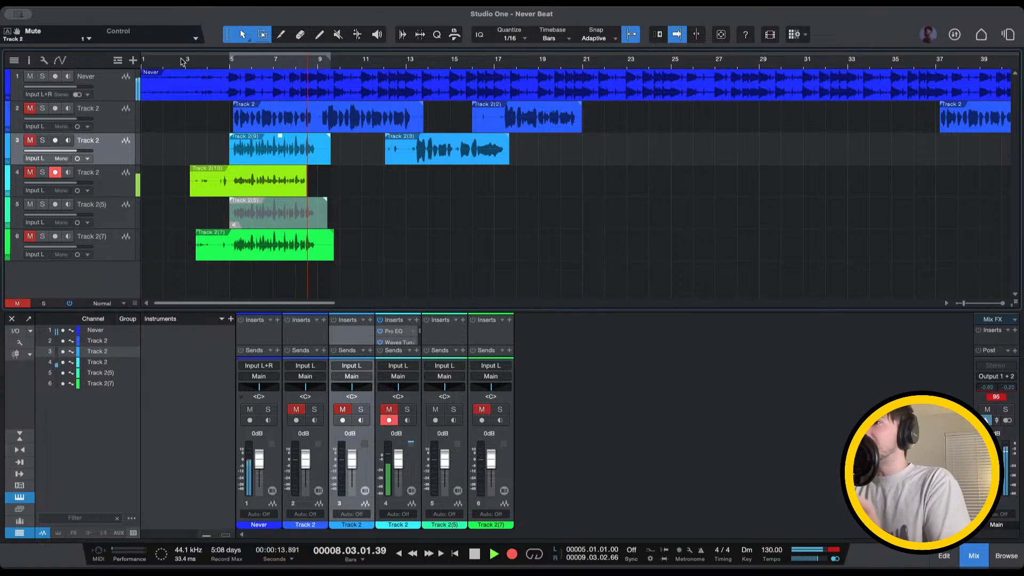
key(space)
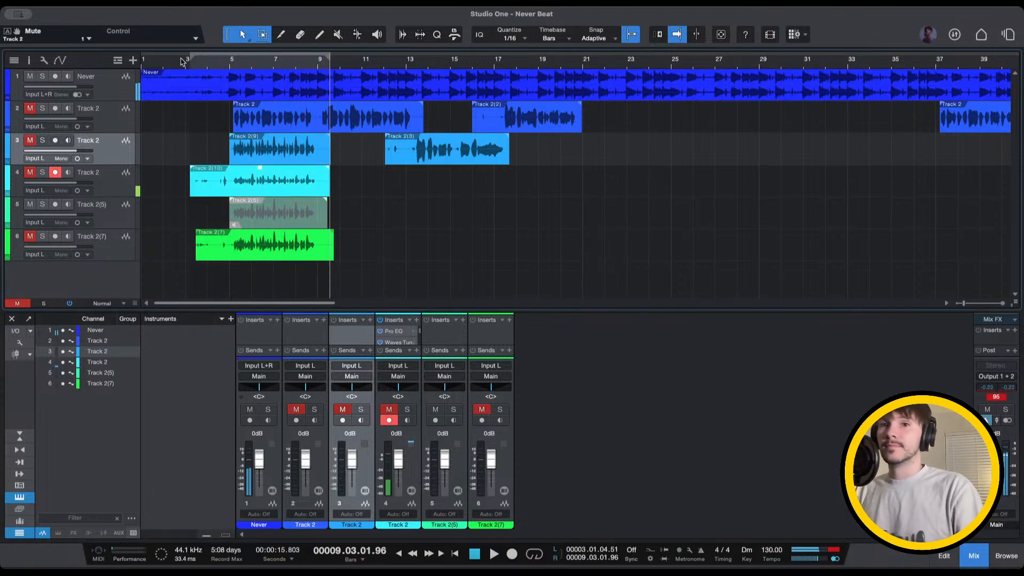
drag(190, 179, 285, 277)
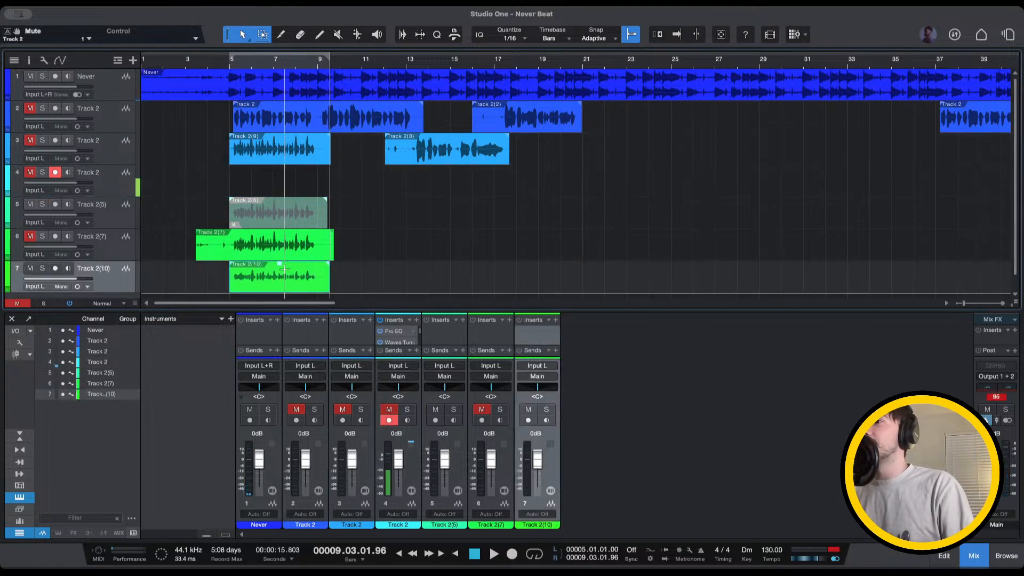
key(shift+m)
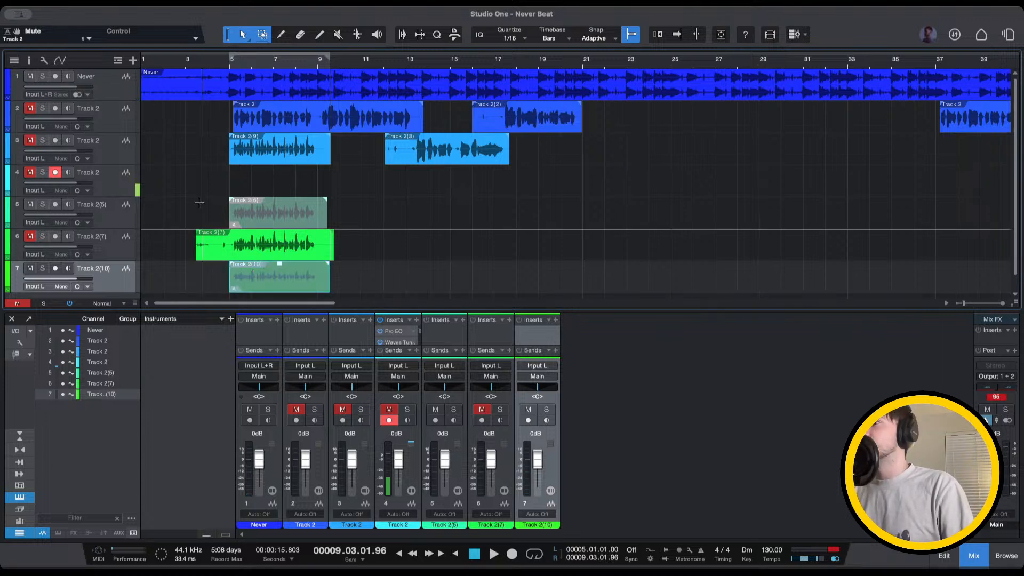
Reposition the playhead around bar 3, settling on bar 2.4
click(196, 61)
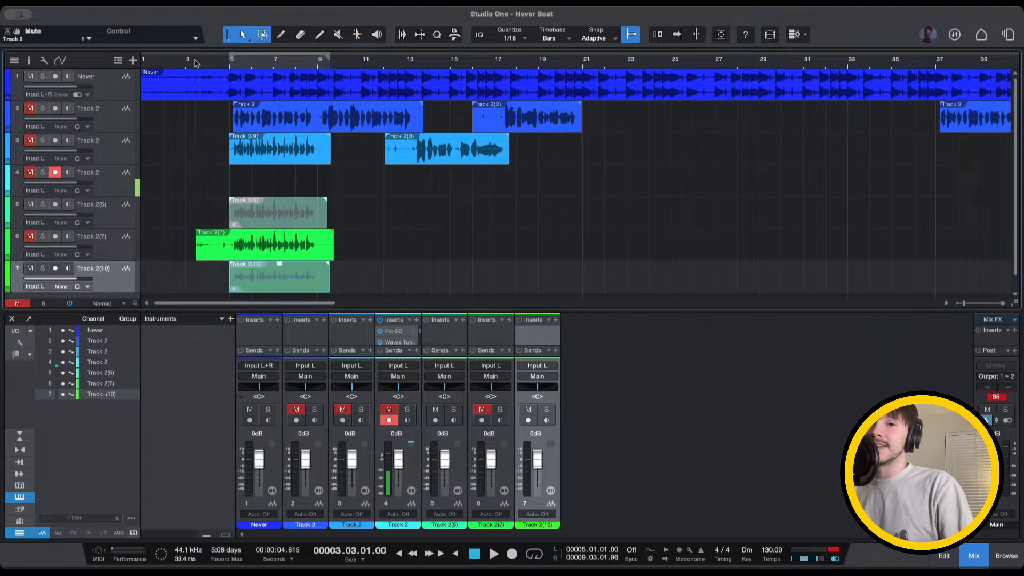
click(178, 63)
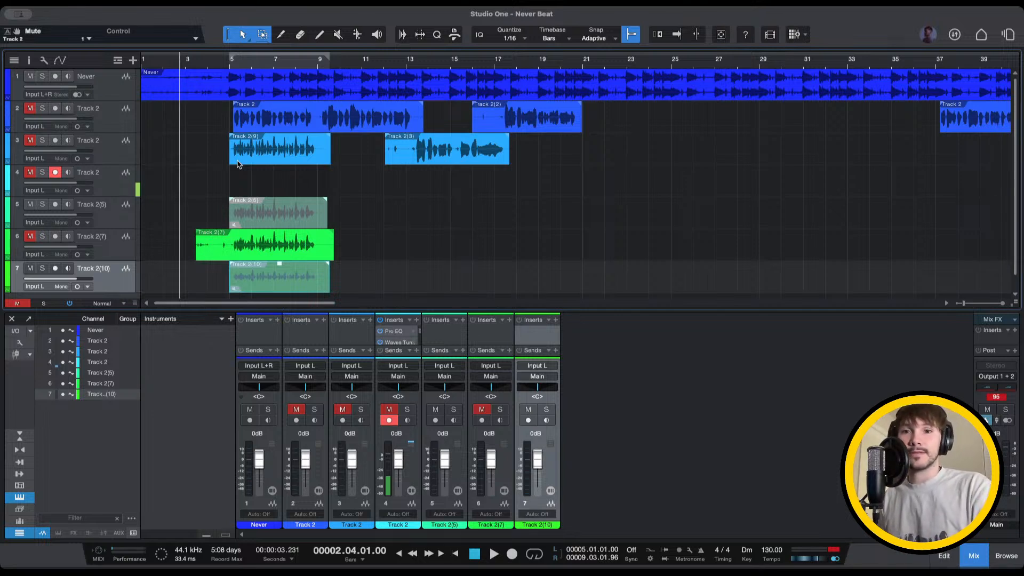
click(189, 67)
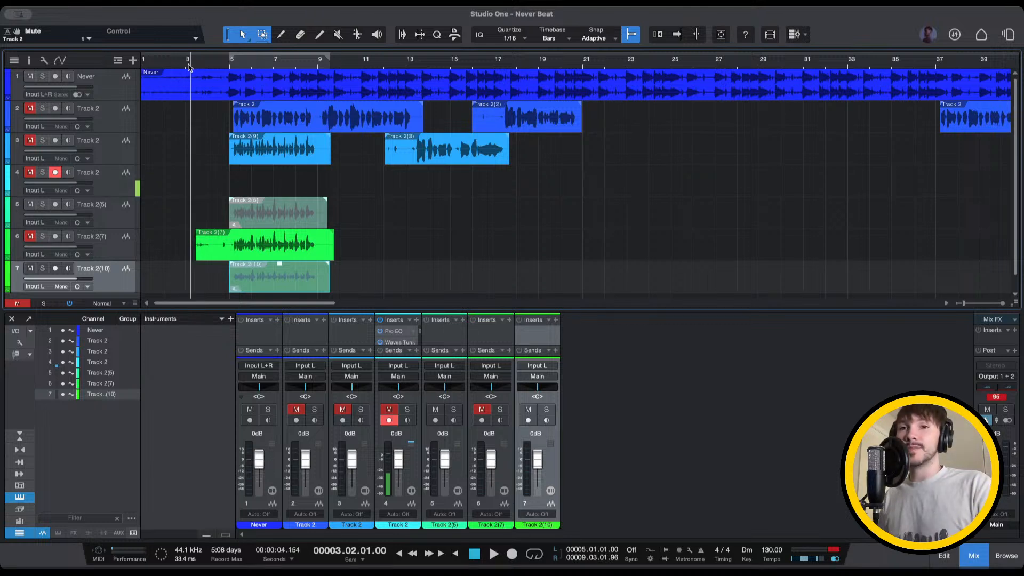
click(178, 64)
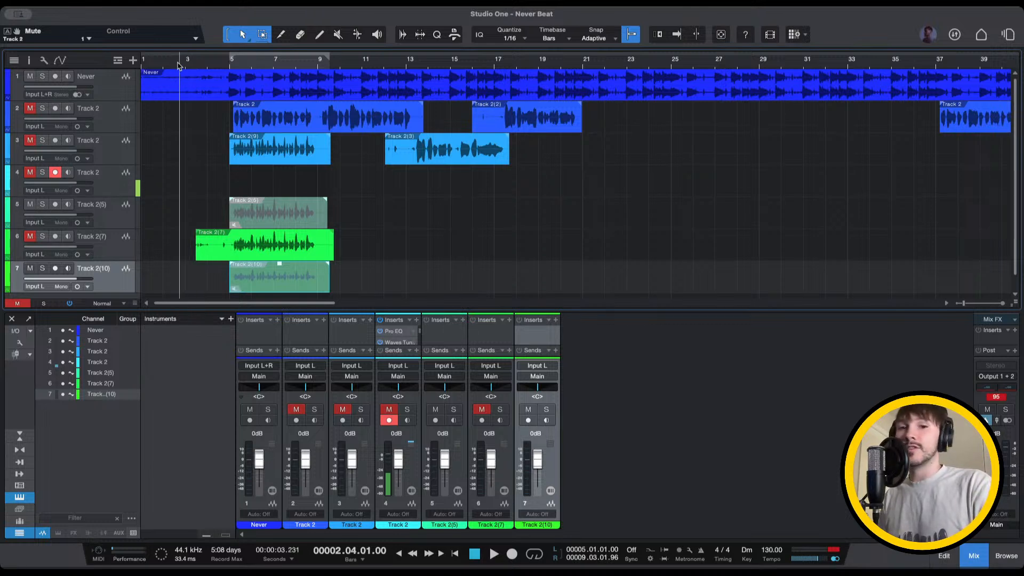
Record take Track 2(11) on track 4 from bar 2.4, then play it from about bar 4.7
key(KP_Multiply)
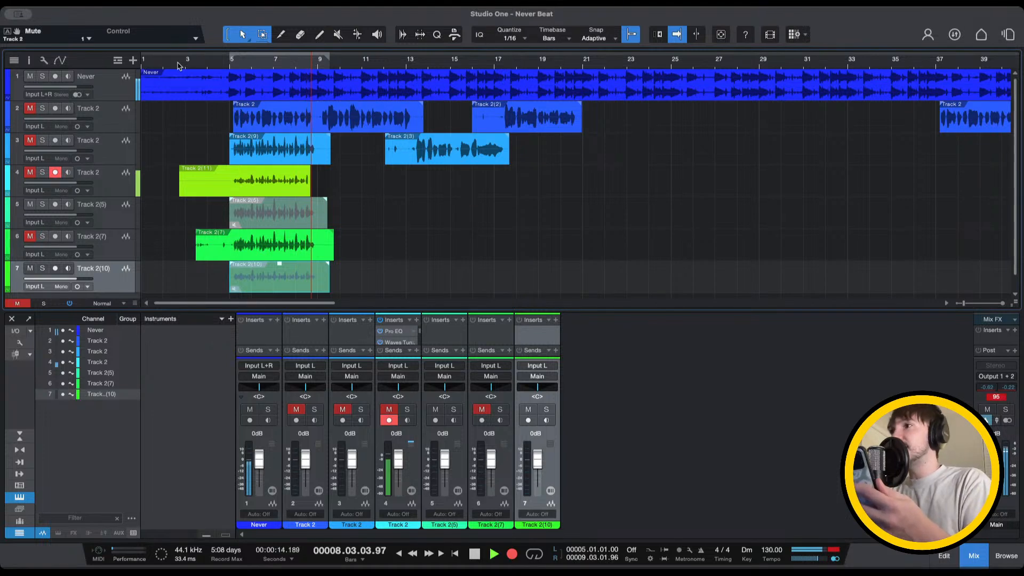
key(space)
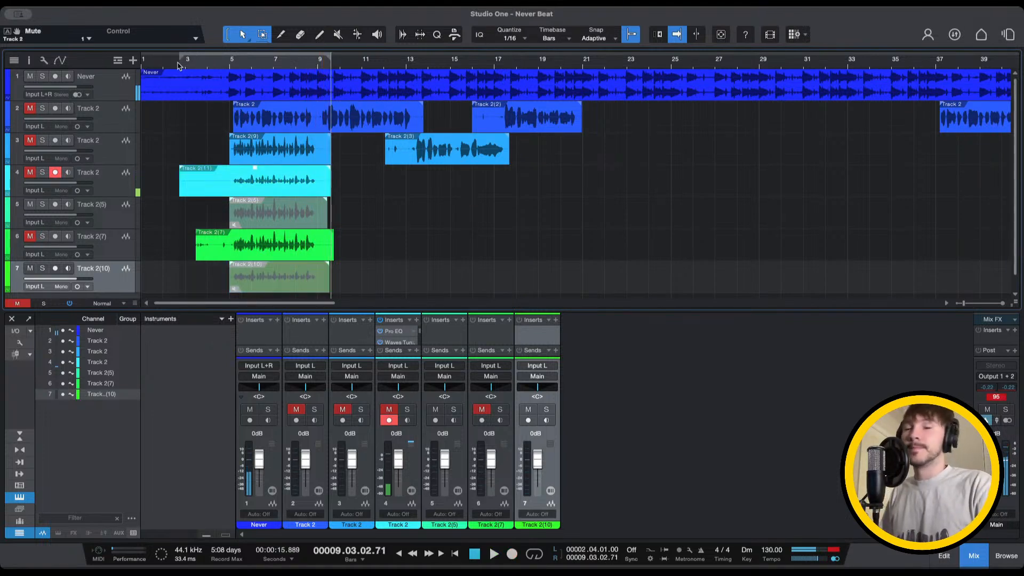
click(224, 68)
key(space)
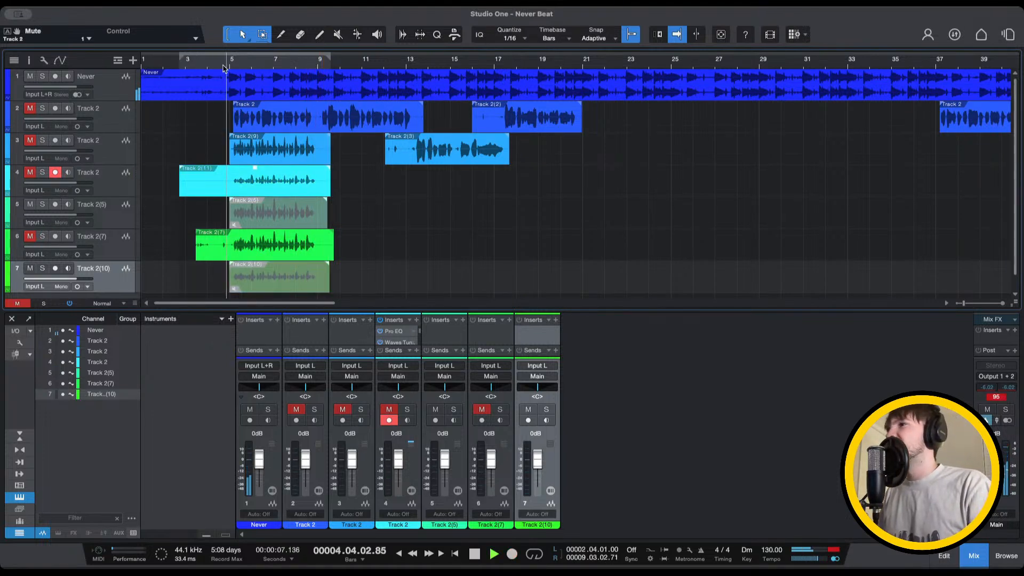
Unmute track 4 and replay the new take from around bar 4.5 and bar 3
click(30, 172)
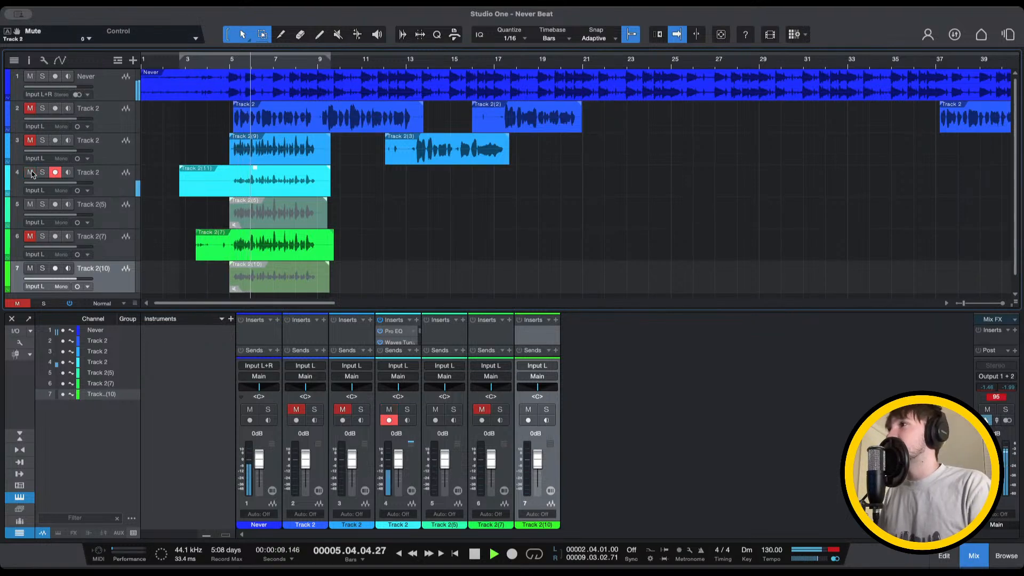
click(223, 63)
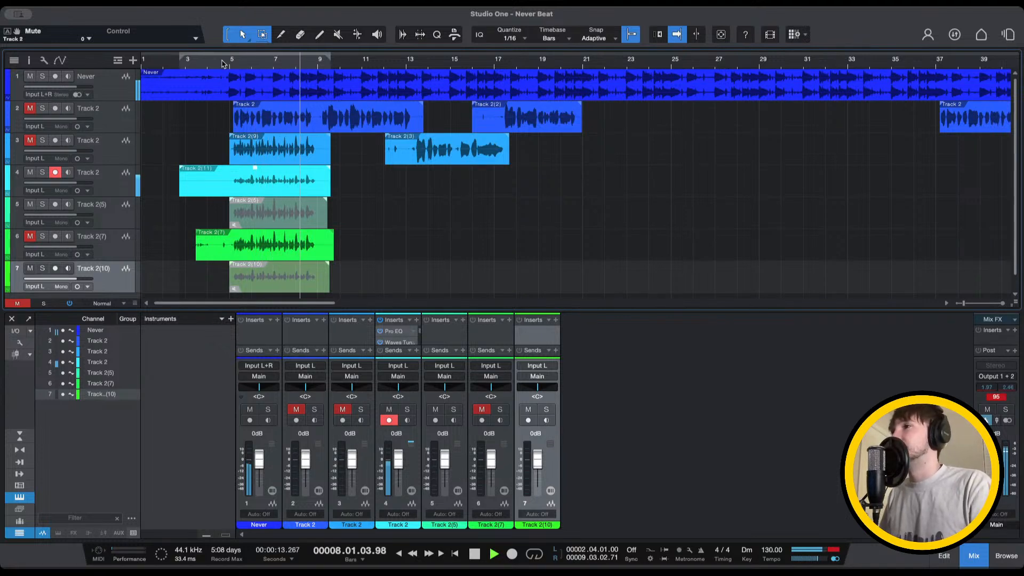
click(189, 62)
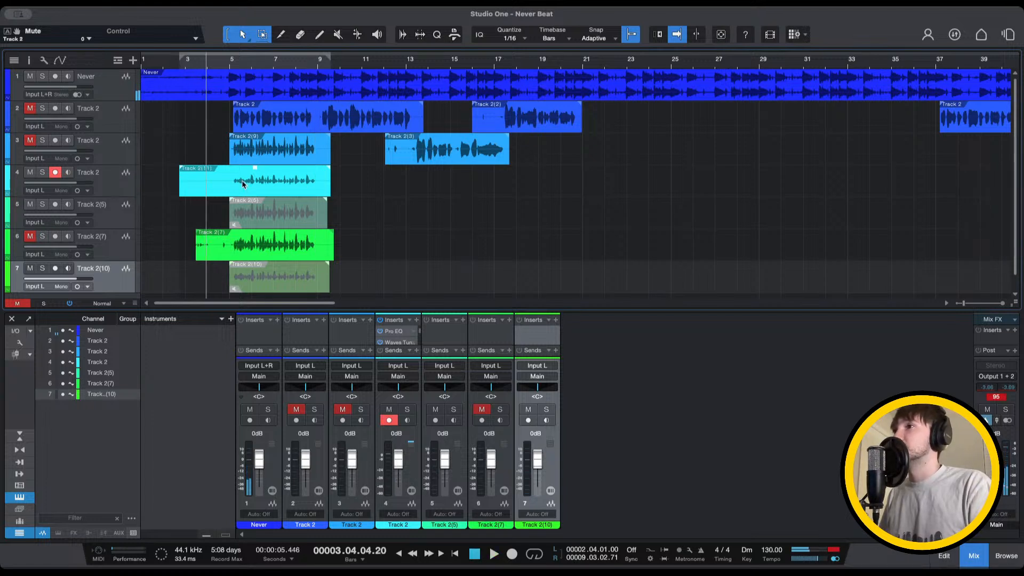
scroll(242, 184, down, 1)
Move Track 2(11) onto an eighth track, mute it, and set the playhead to bar 3.4
drag(241, 172, 248, 296)
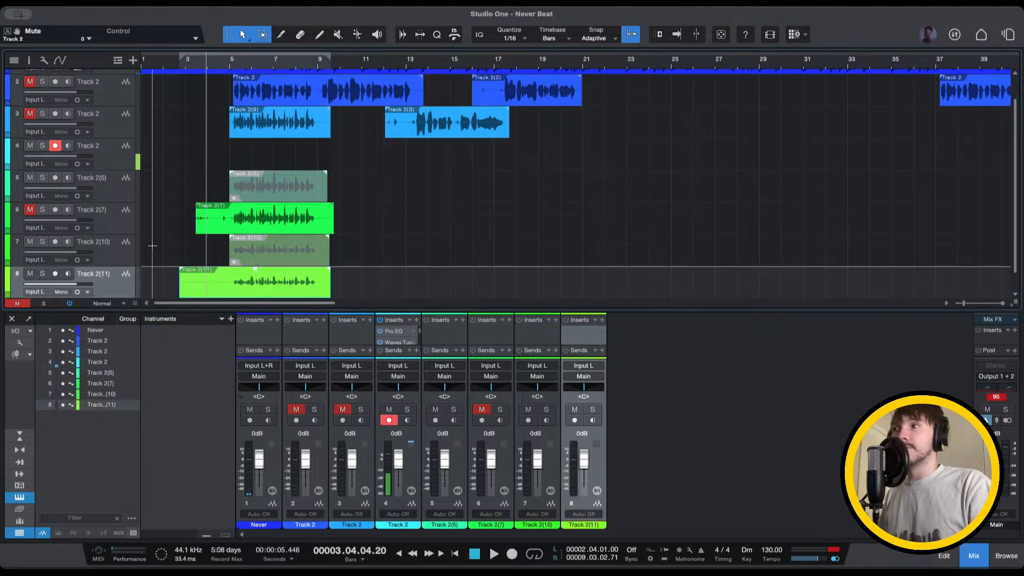
key(shift+m)
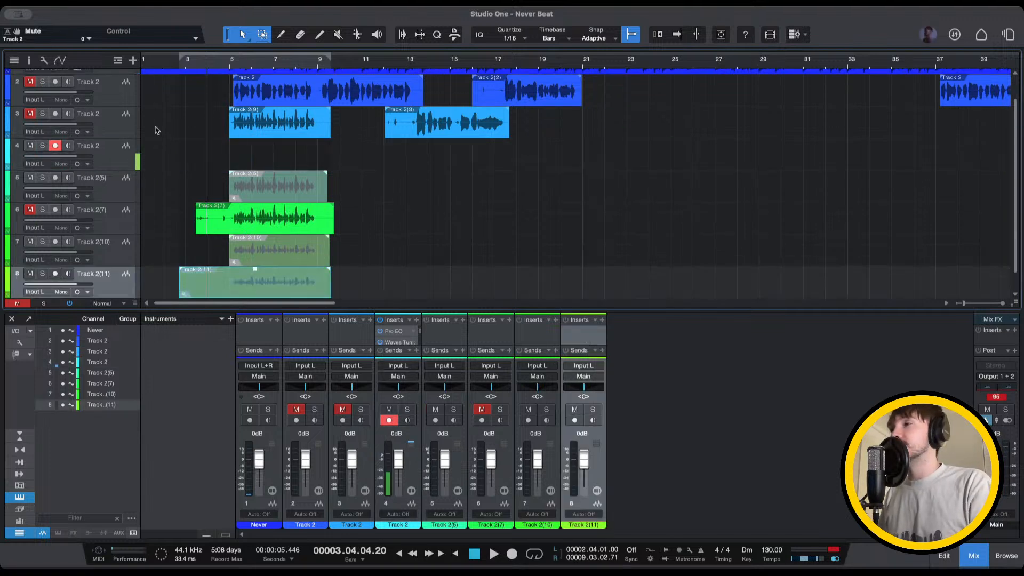
click(201, 63)
scroll(166, 113, up, 2)
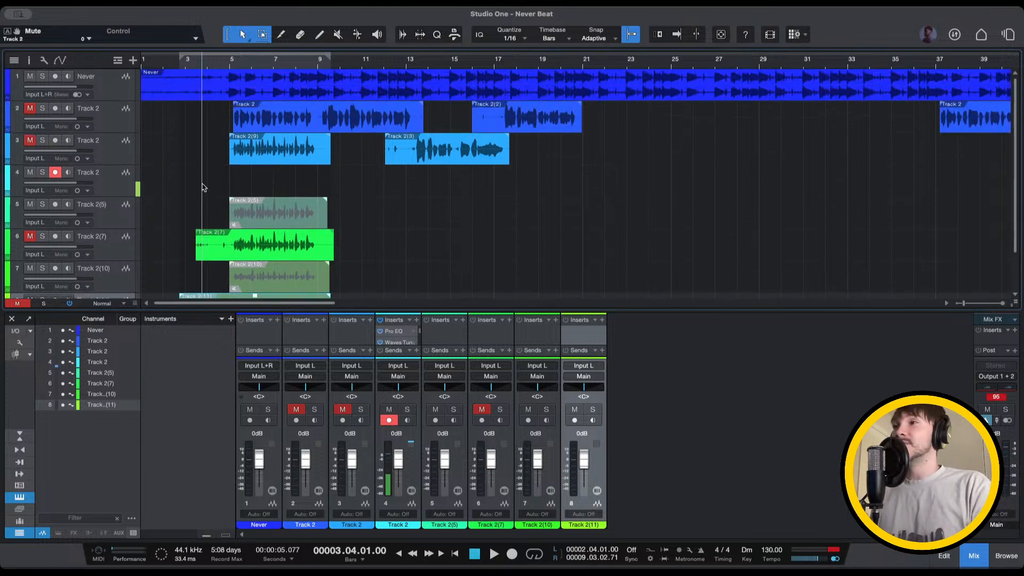
Play the beat and vocal takes starting from bar 3, beat 3
click(197, 64)
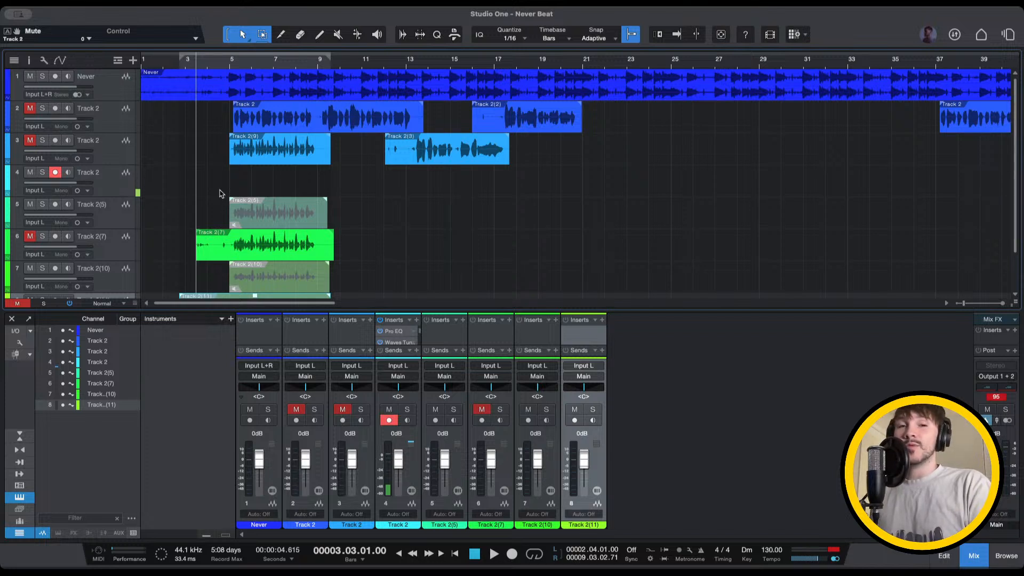
key(space)
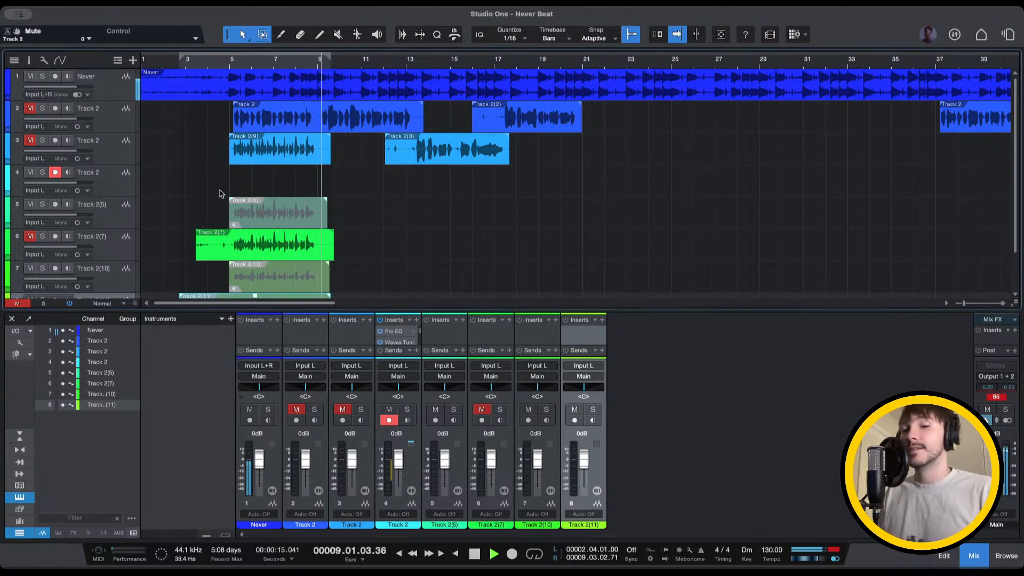
Stop playback around bar 9 and move the playhead back to bar 4, beat 3
key(space)
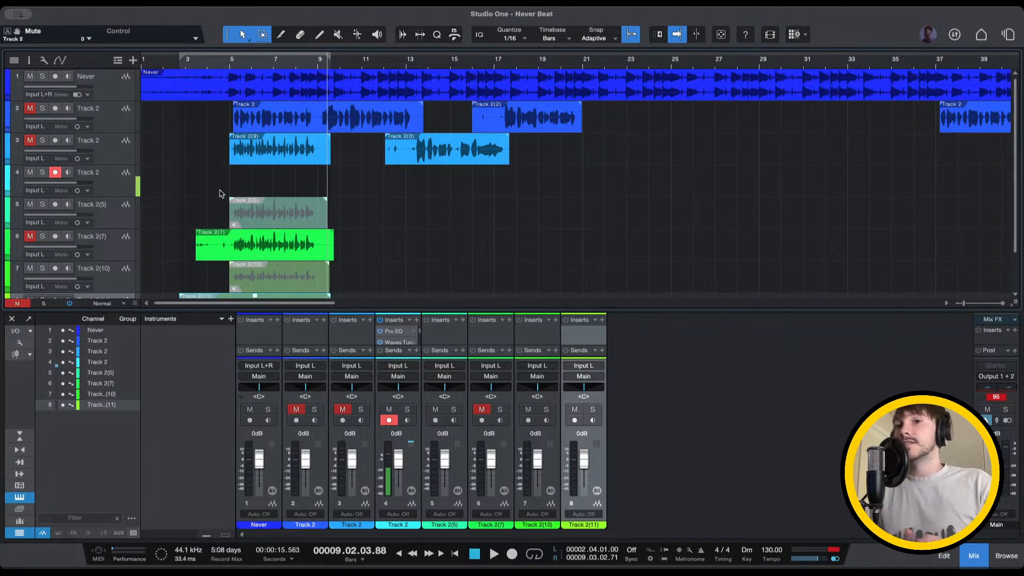
click(220, 63)
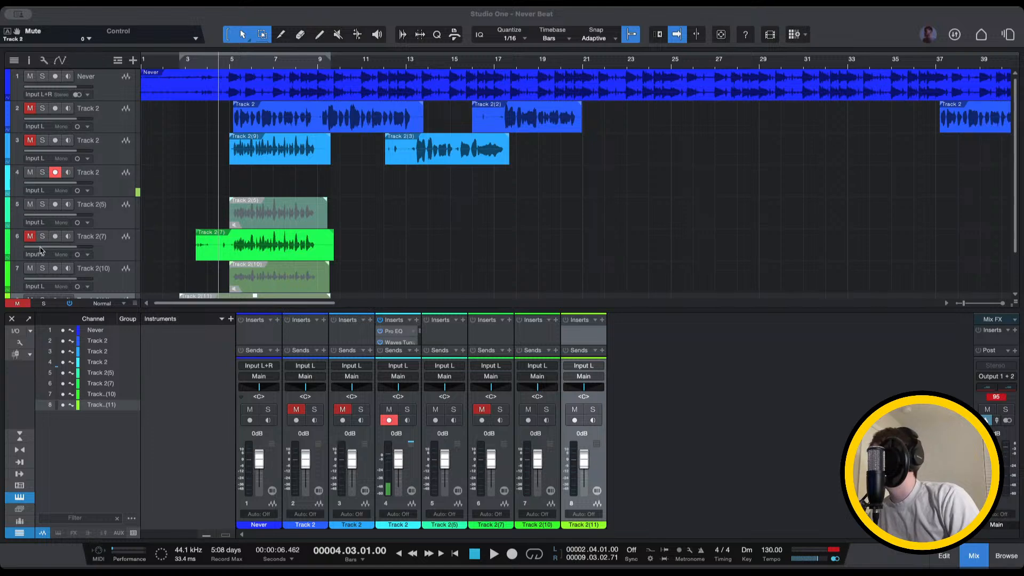
scroll(37, 220, down, 3)
scroll(37, 219, up, 3)
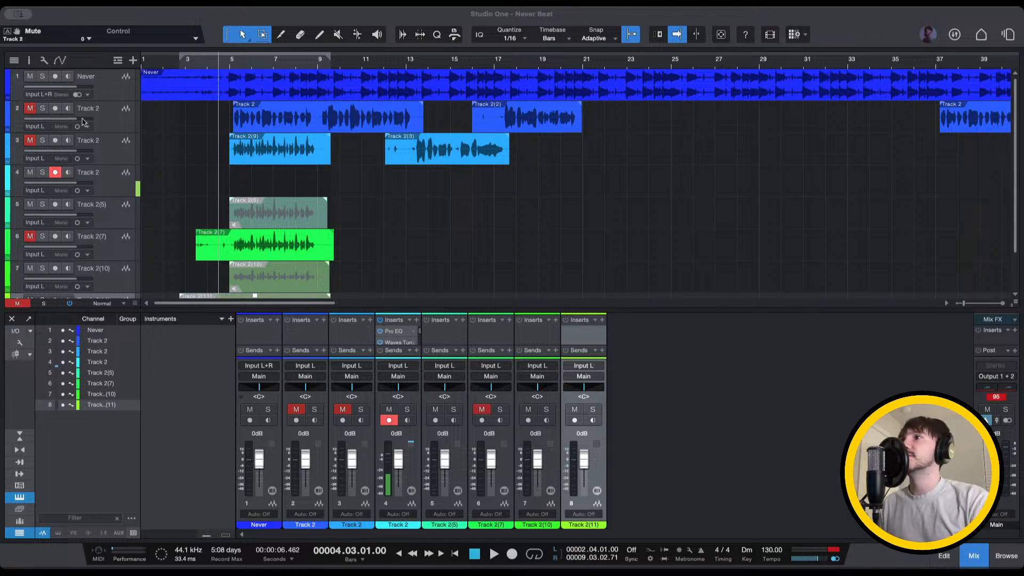
Jump to the song start and play the arrangement from bar 1
key(Home)
key(space)
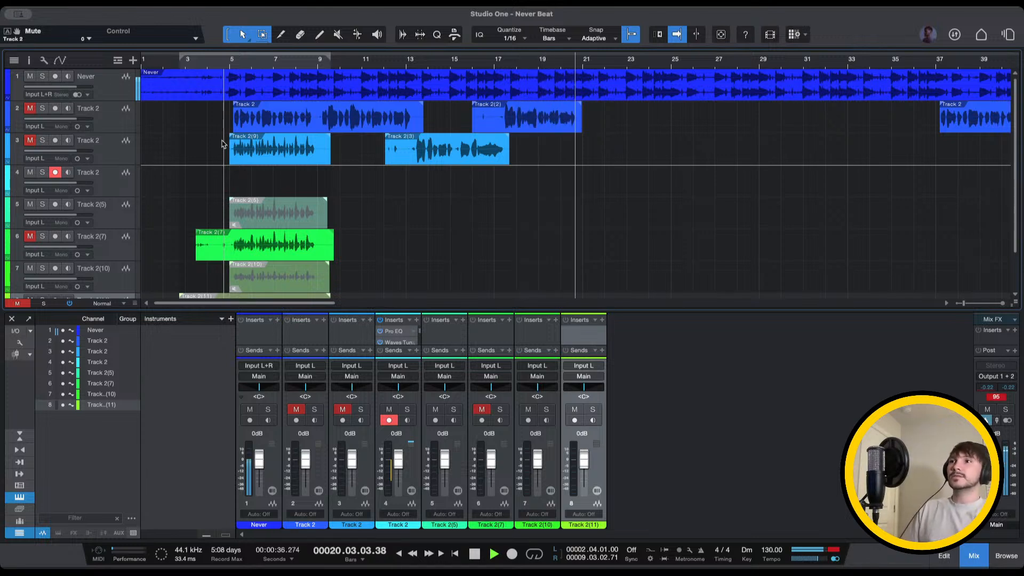
Restart playback from the beginning and loop it over bars 3 to 9
key(space)
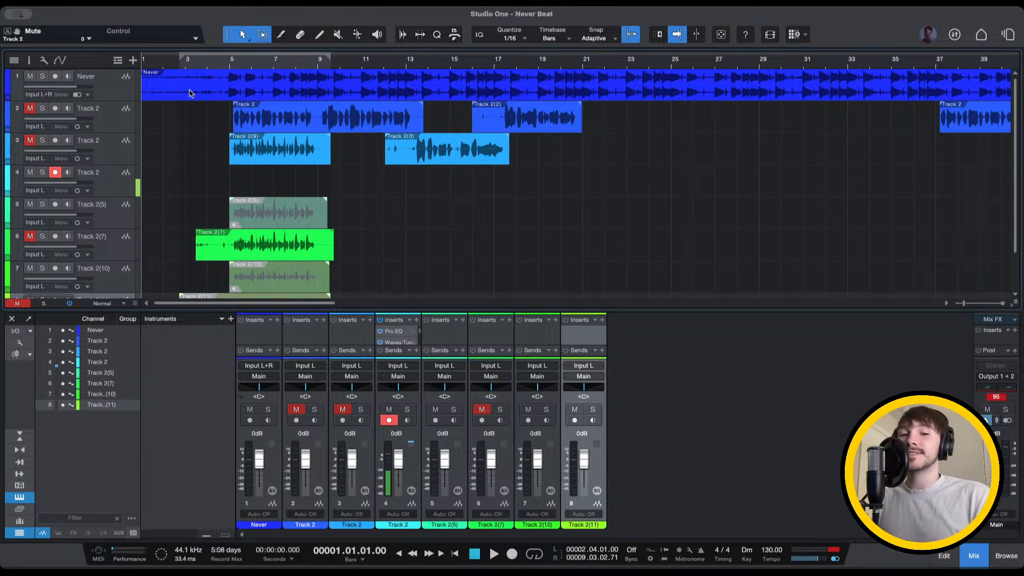
key(space)
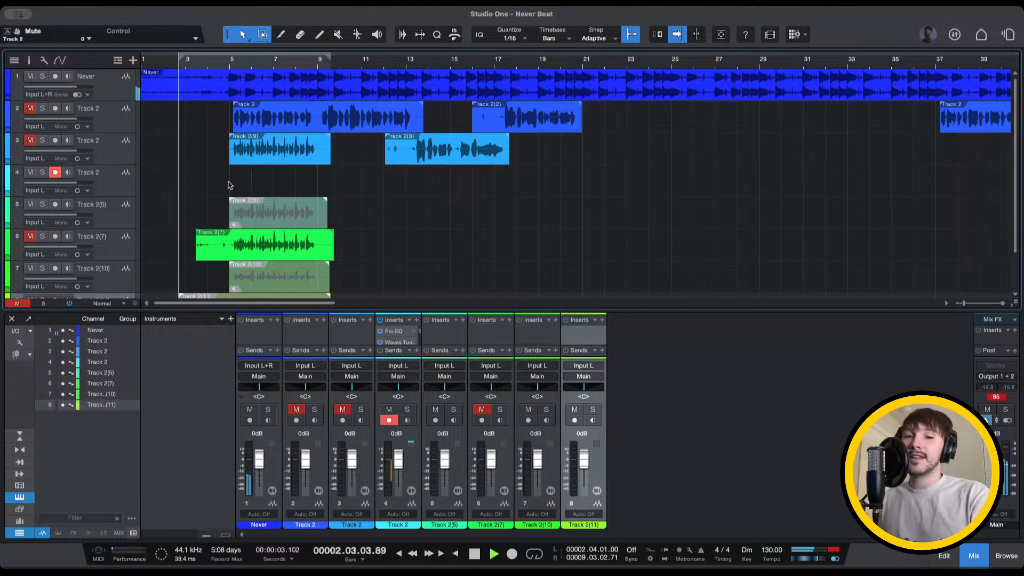
key(KP_Divide)
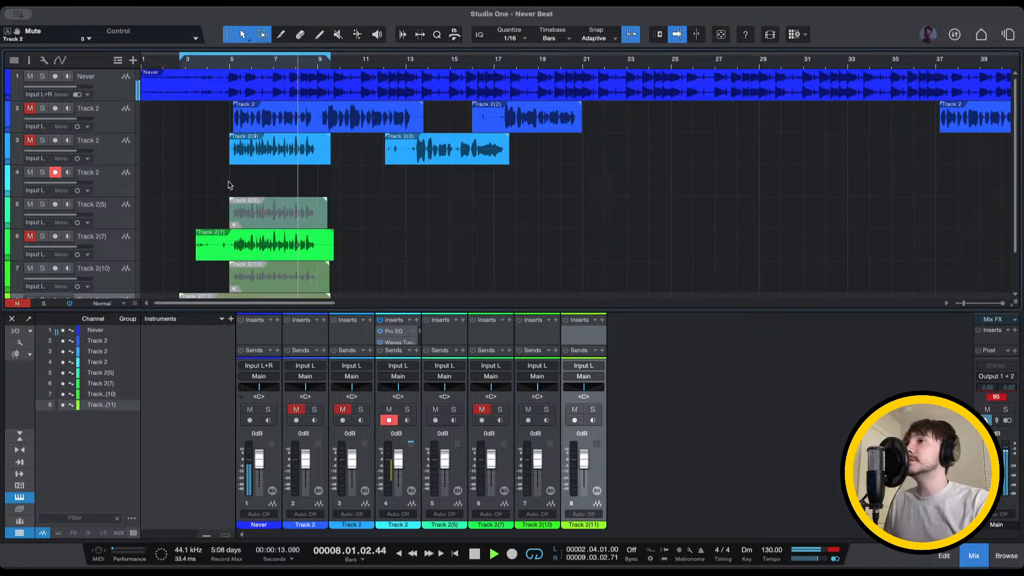
click(174, 63)
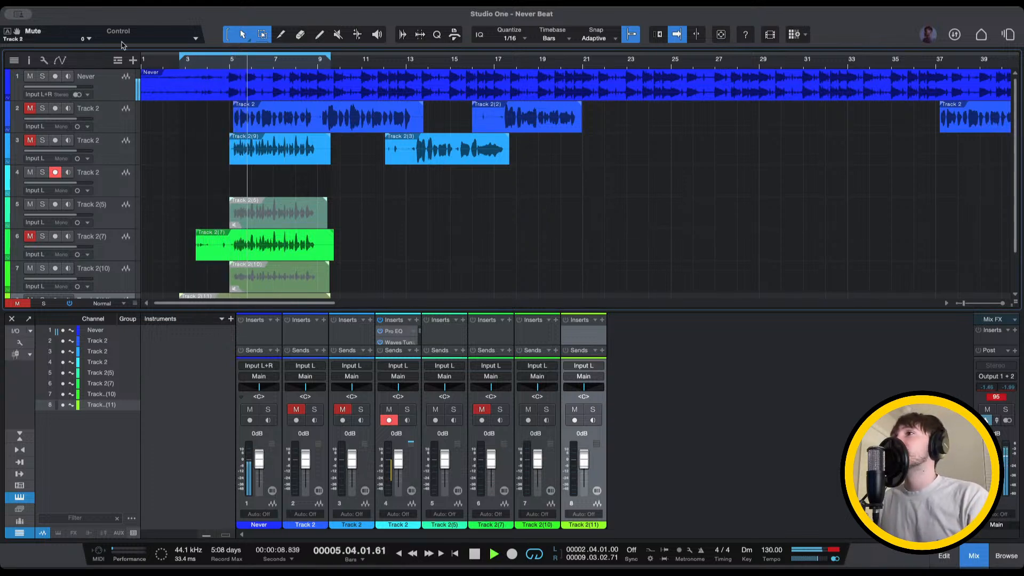
click(175, 63)
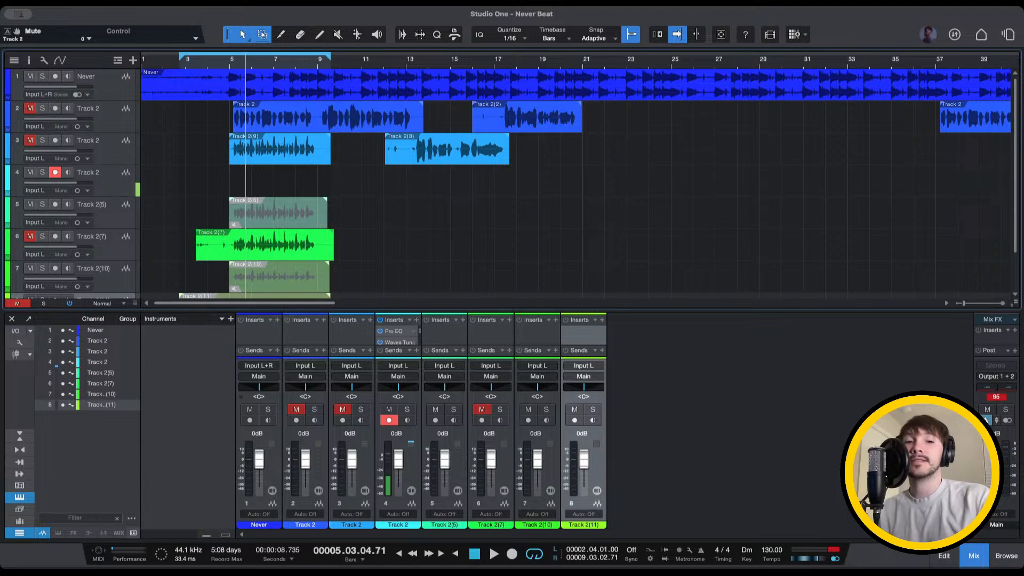
Audition the song from bars 2 and 7, then record a new take on track 4 from bar 6
click(174, 63)
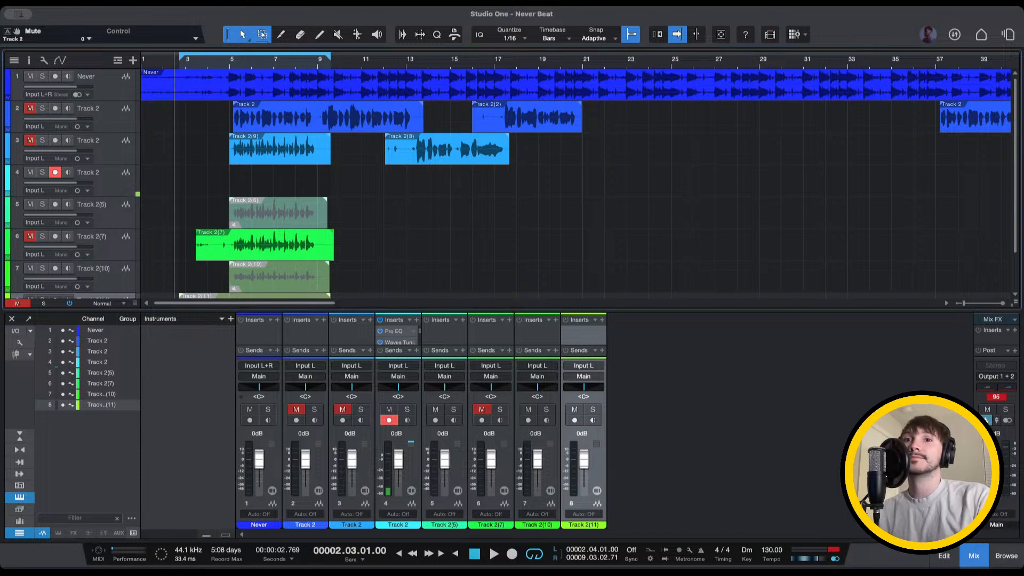
key(space)
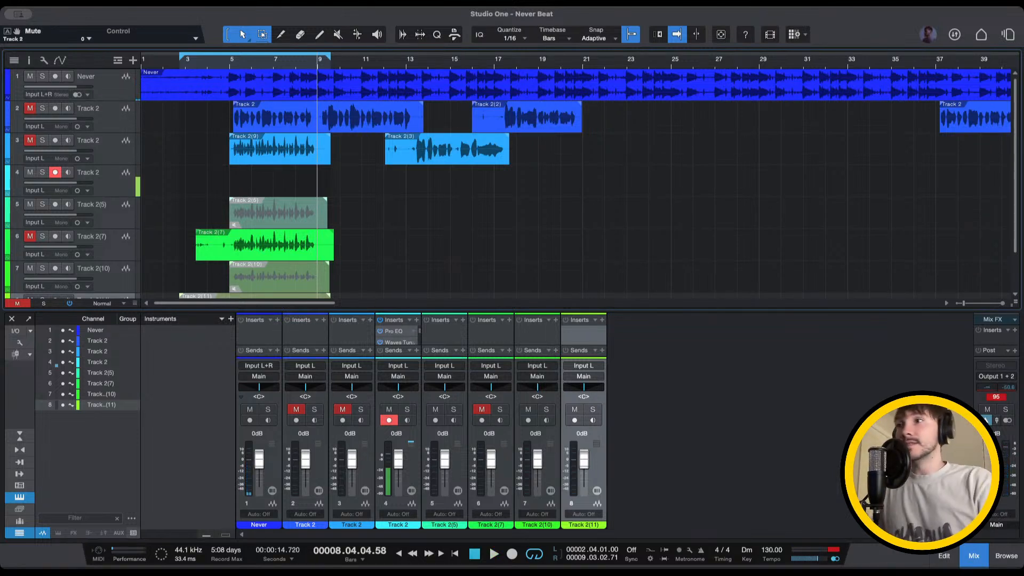
click(285, 66)
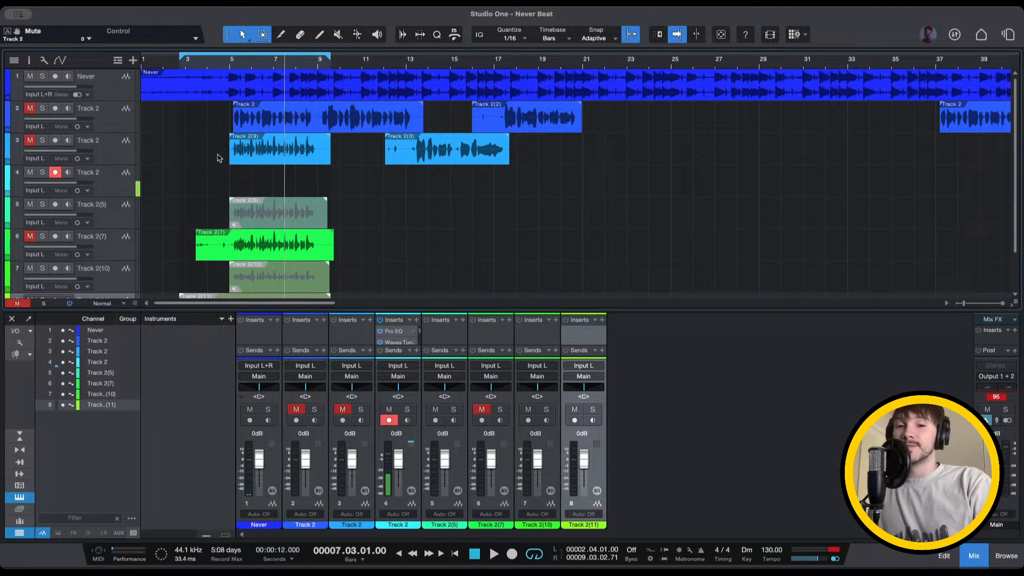
key(space)
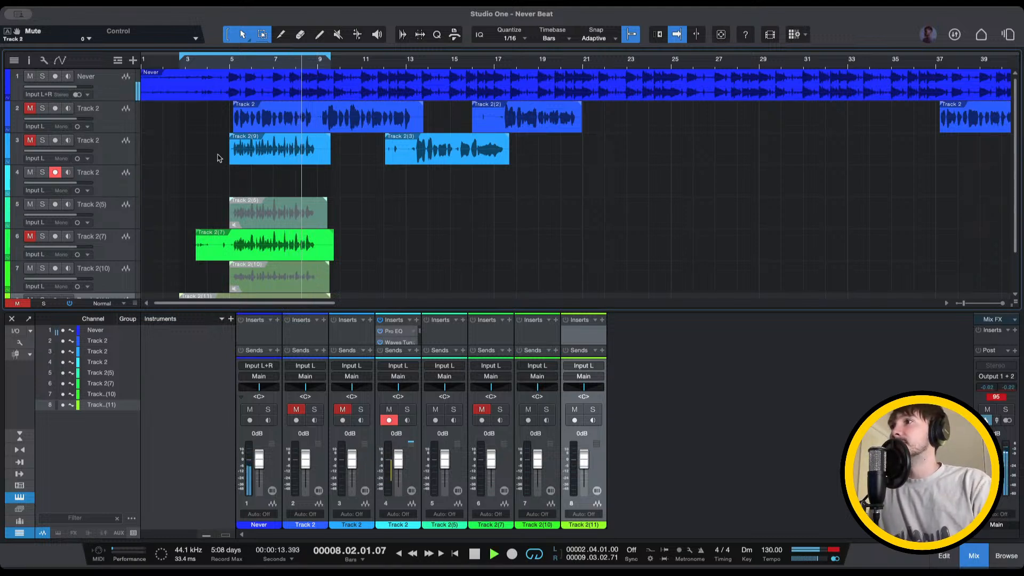
click(252, 62)
key(KP_Multiply)
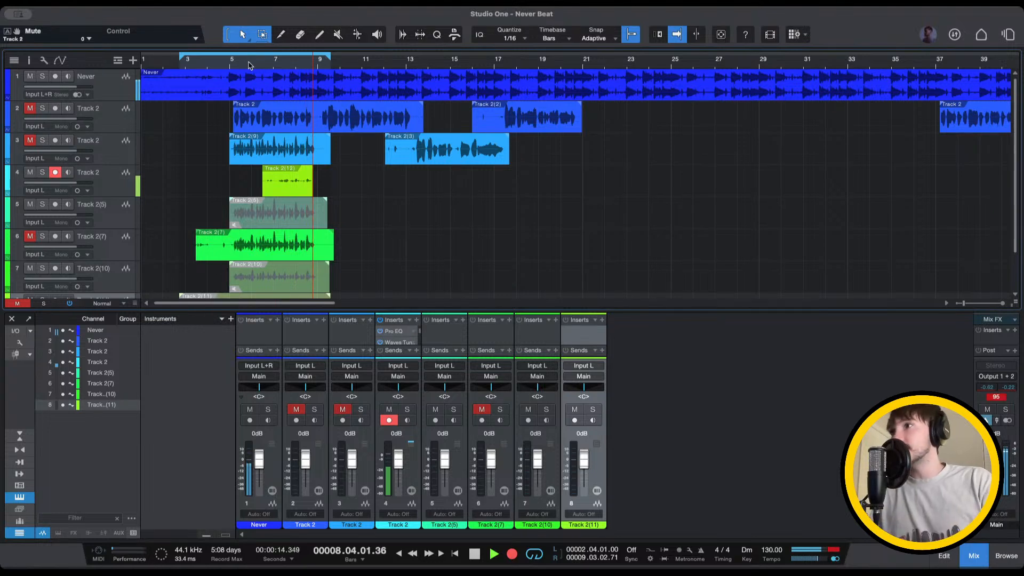
Stop recording and delete the short Track 2(12) take from track 4
key(space)
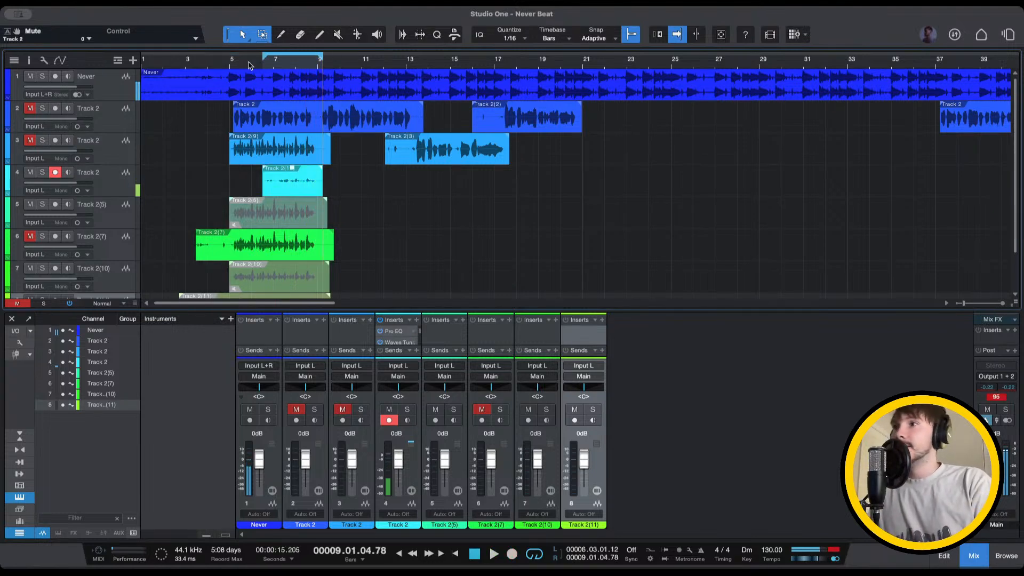
click(306, 185)
key(Delete)
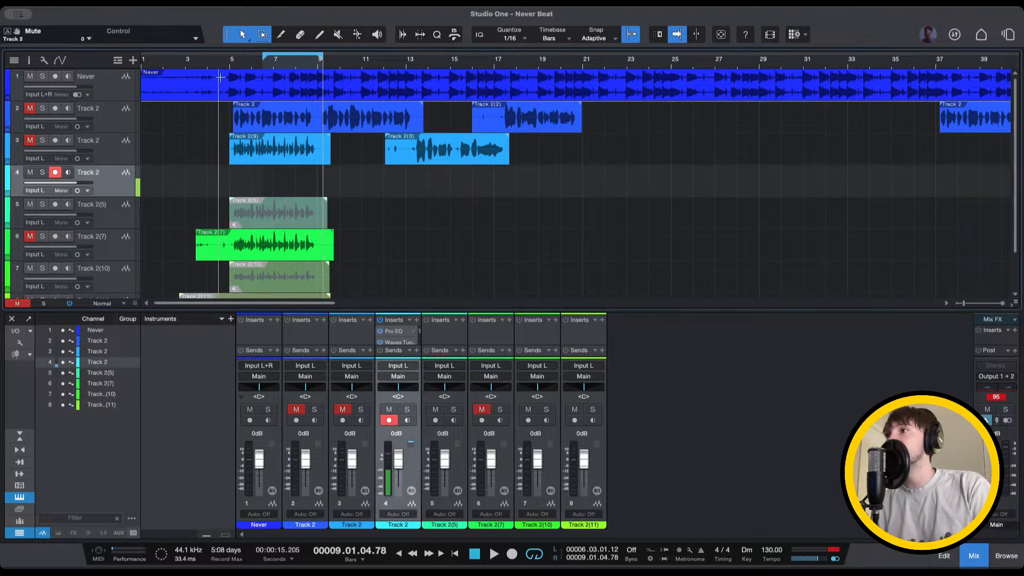
Record a new take on track 4 from bar 5 and play it back from bar 6
click(241, 61)
key(KP_Multiply)
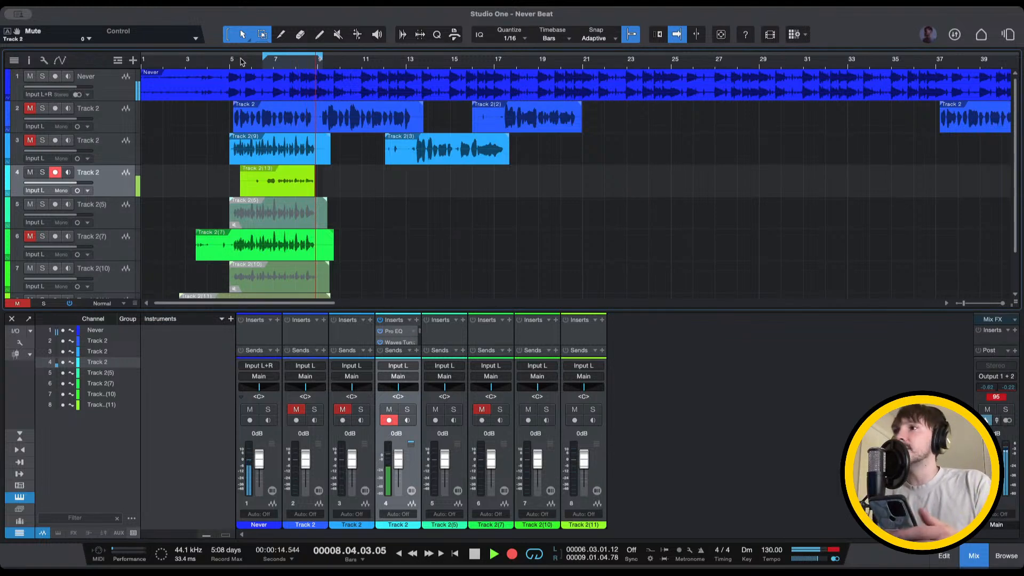
click(263, 65)
key(space)
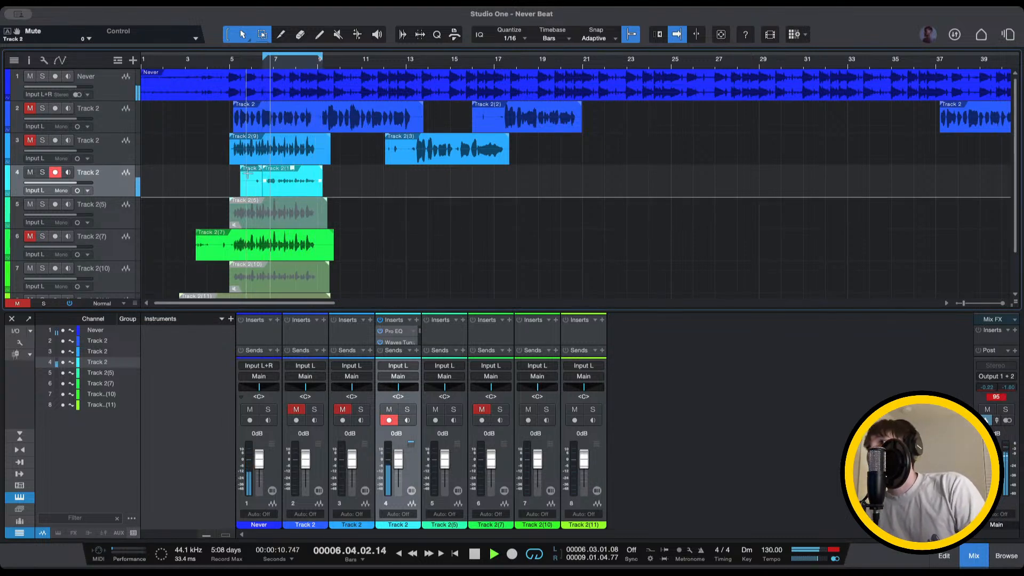
Extend the new take's start earlier, remove the extra take, and replay the section from bar 5
drag(241, 192, 218, 191)
key(Delete)
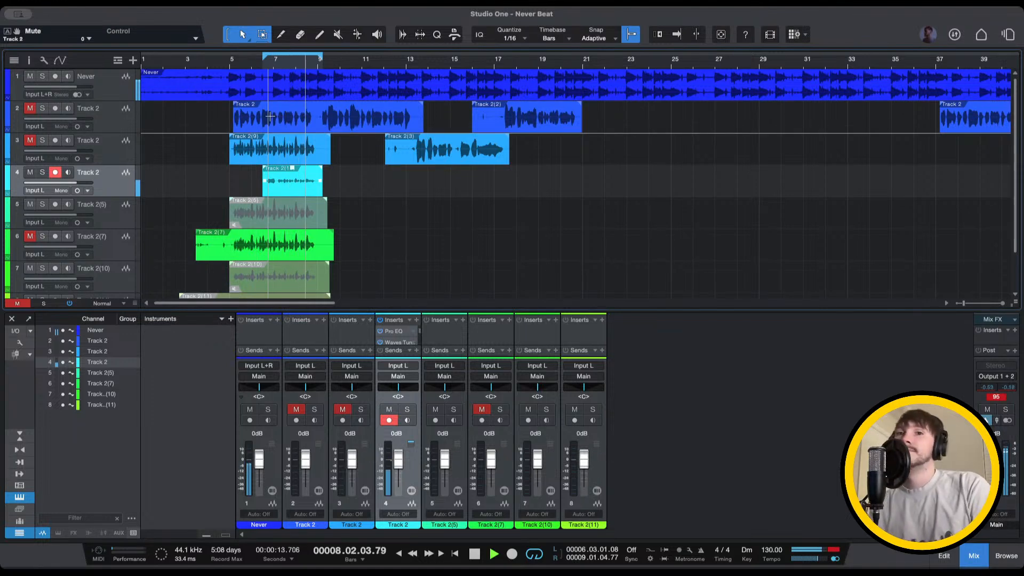
key(space)
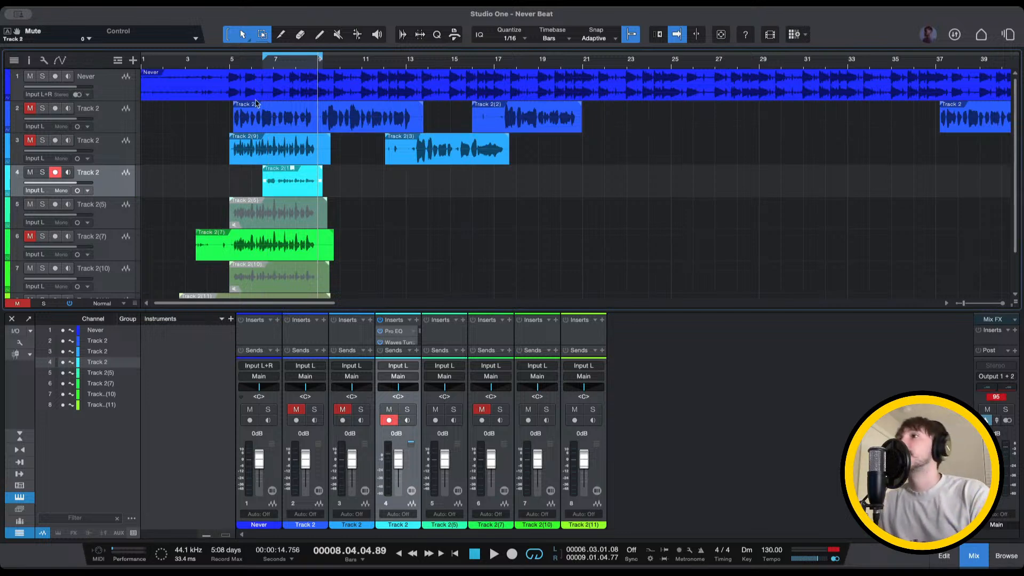
click(231, 64)
key(space)
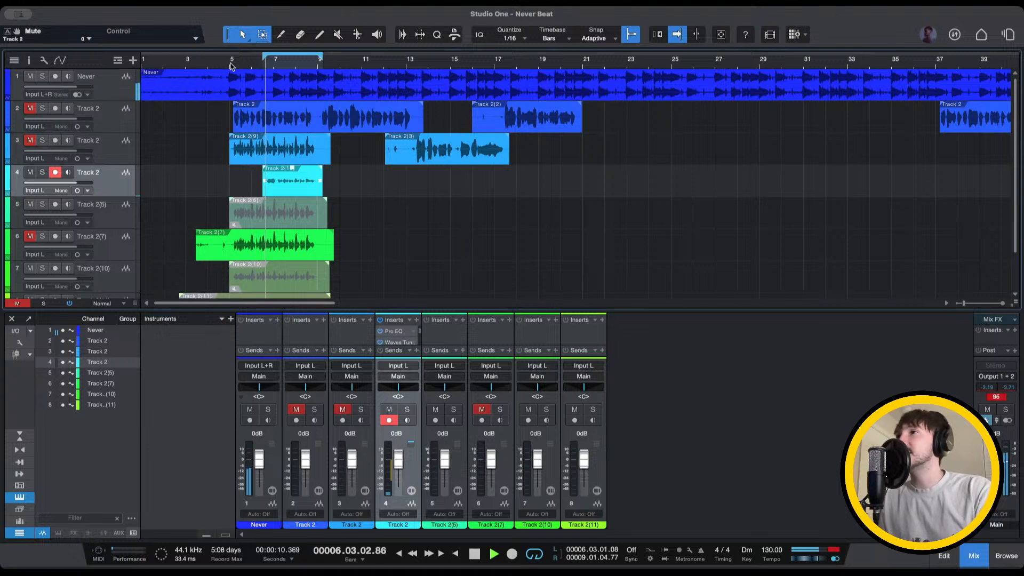
key(space)
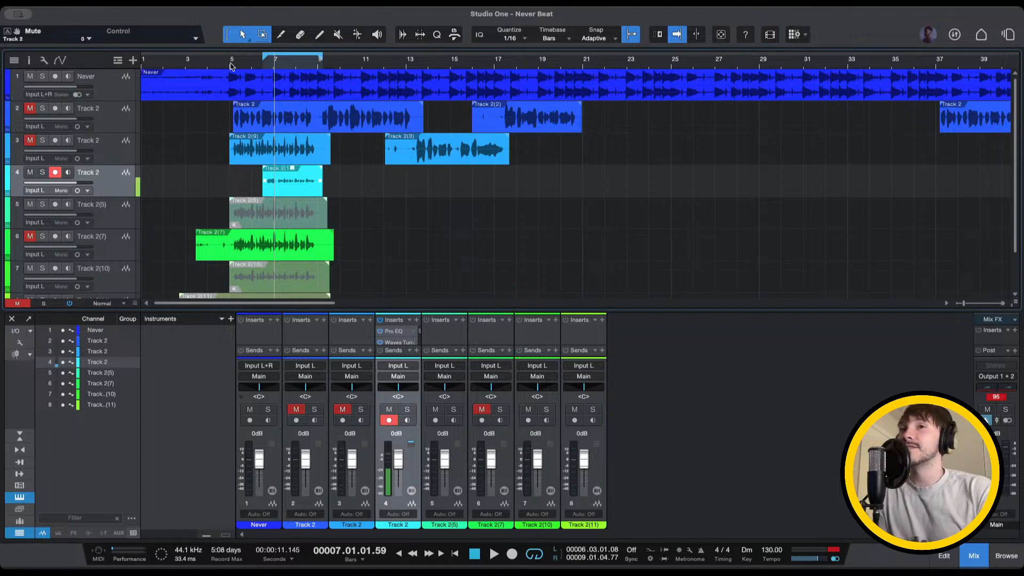
Scroll right to the song's later half and place the playhead at bar 52
scroll(231, 65, right, 15)
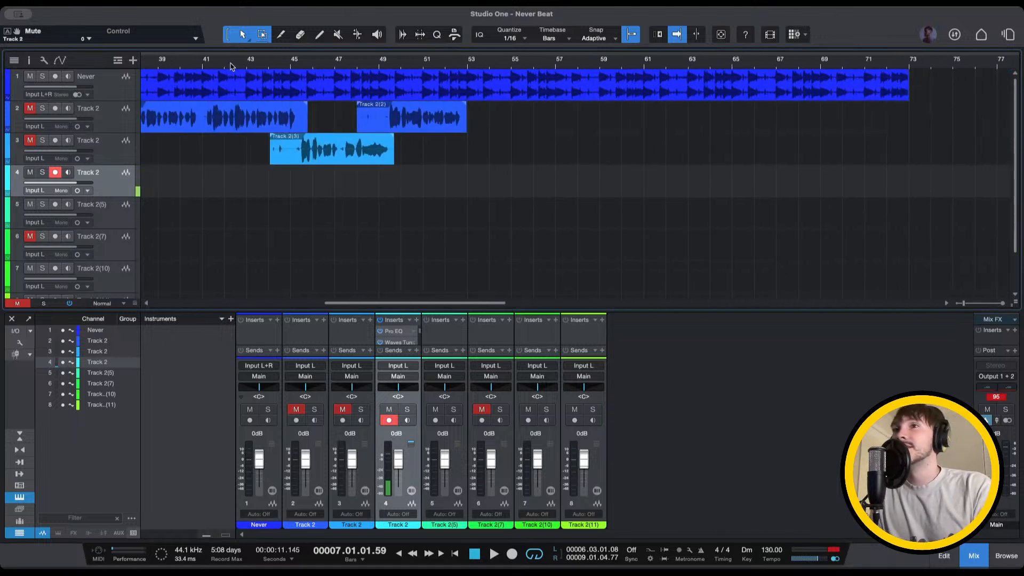
scroll(231, 66, left, 15)
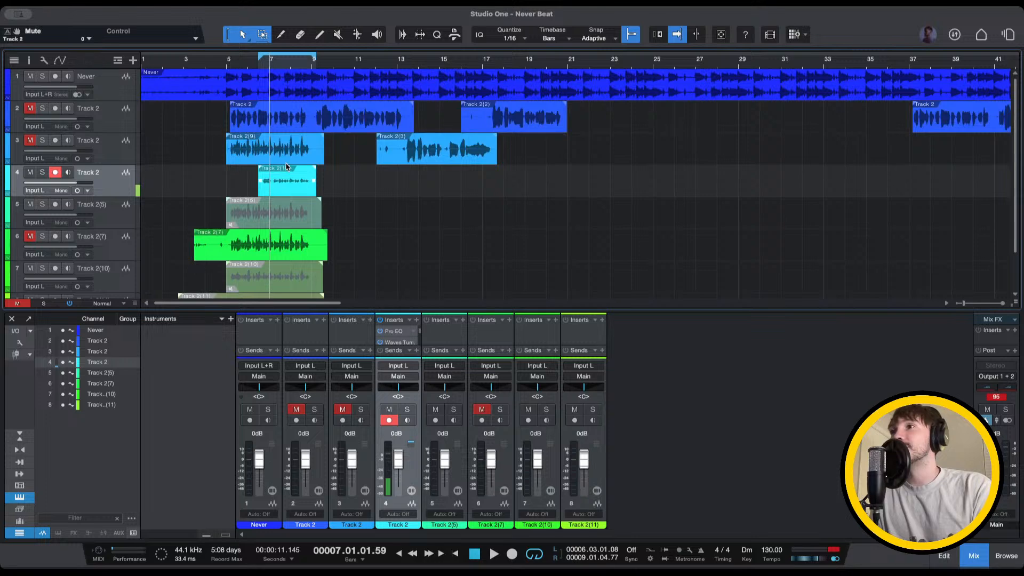
scroll(287, 167, right, 8)
scroll(501, 158, right, 4)
scroll(503, 159, right, 7)
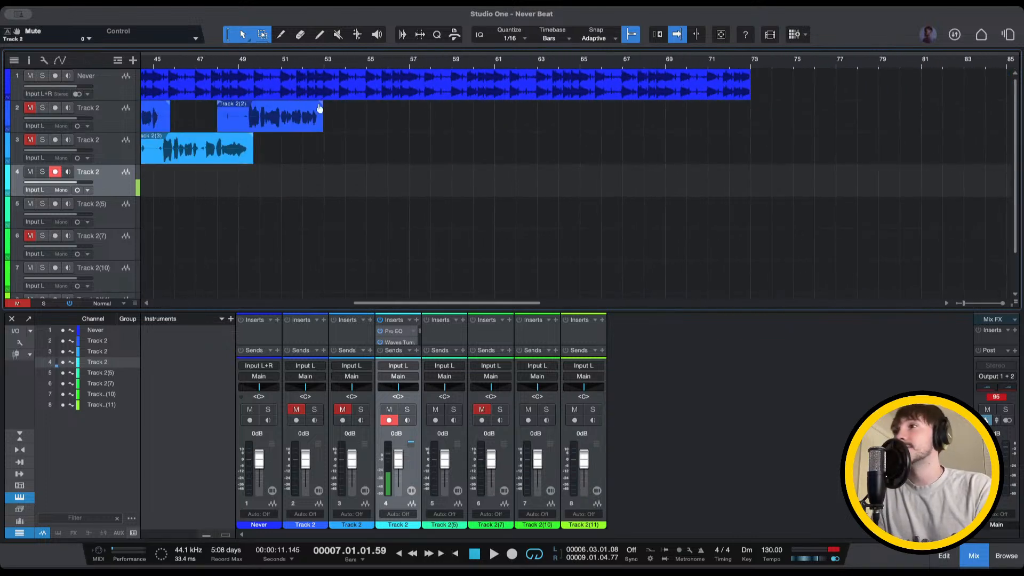
click(308, 71)
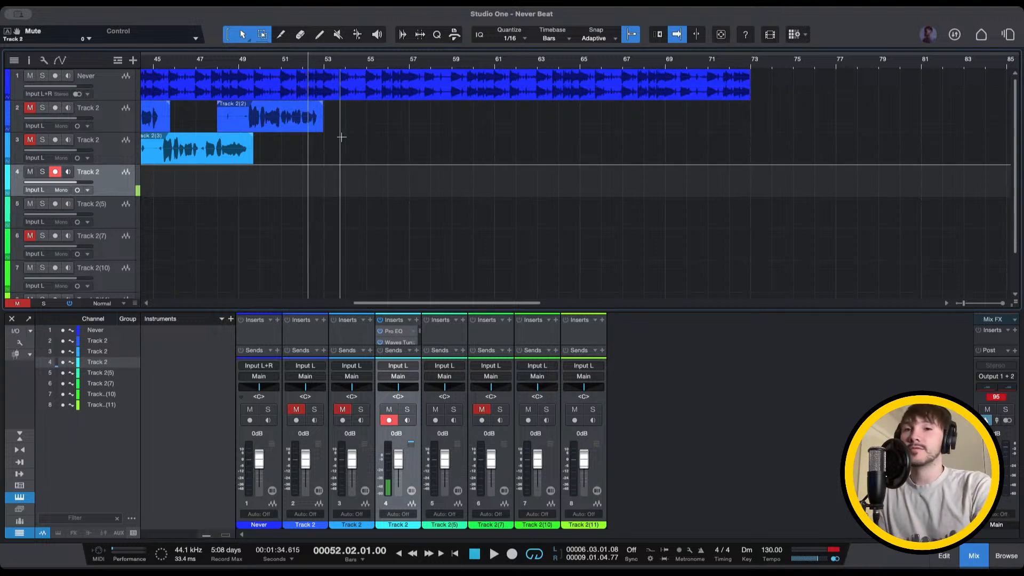
Start recording a long take on track 4 from bar 41, unmuting tracks 2 and 3
scroll(341, 137, left, 5)
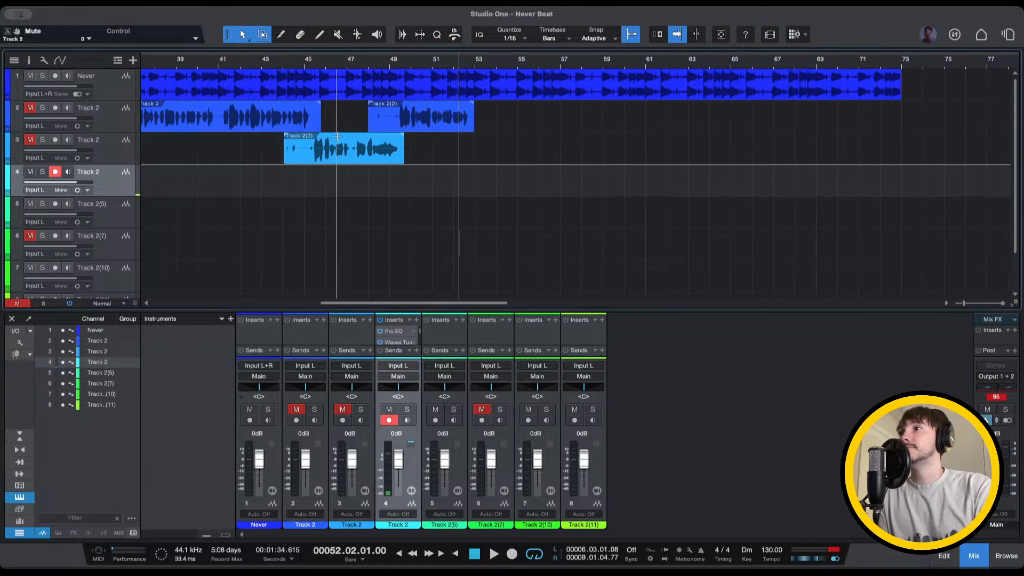
click(235, 63)
key(KP_Multiply)
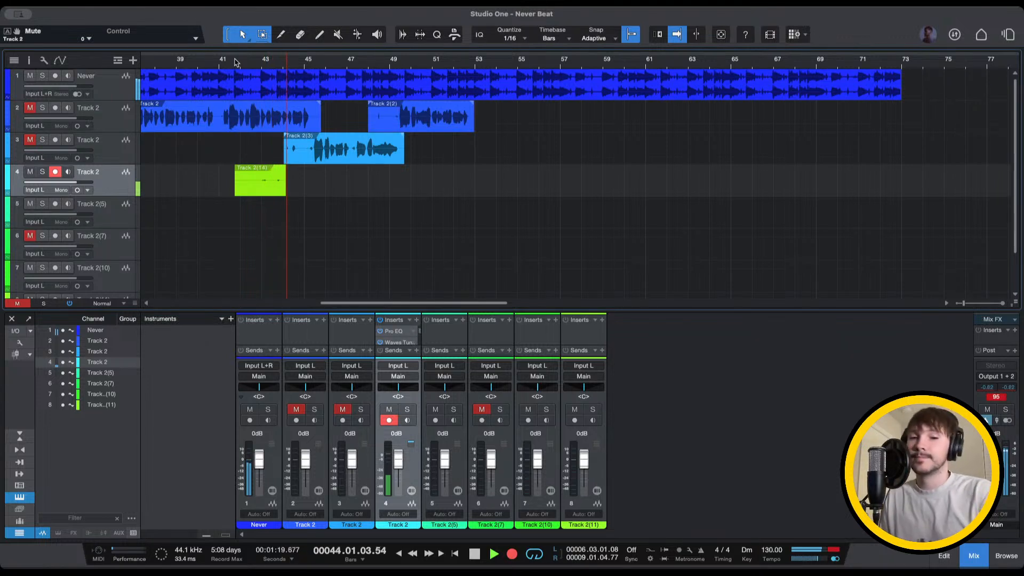
click(30, 108)
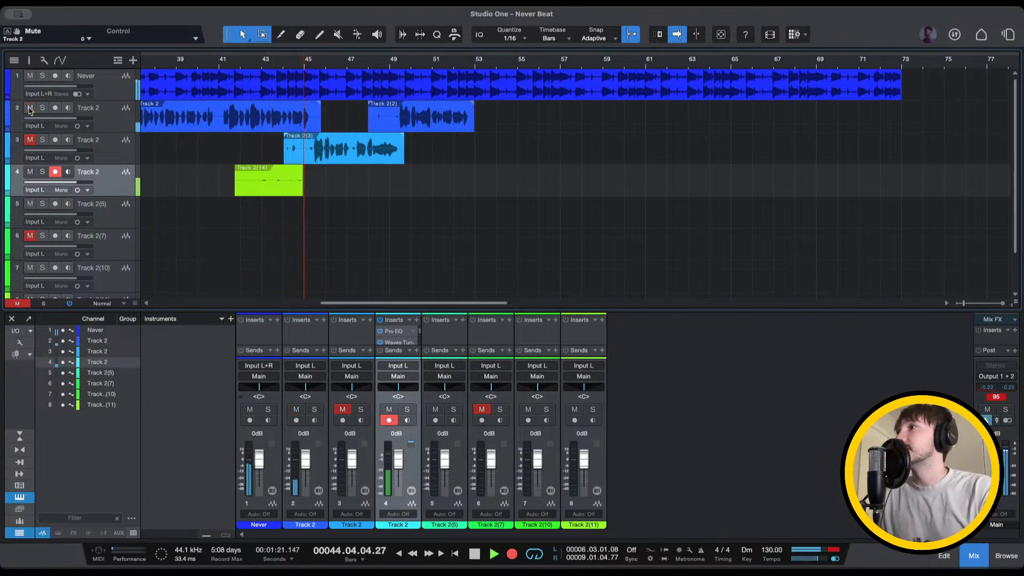
click(30, 140)
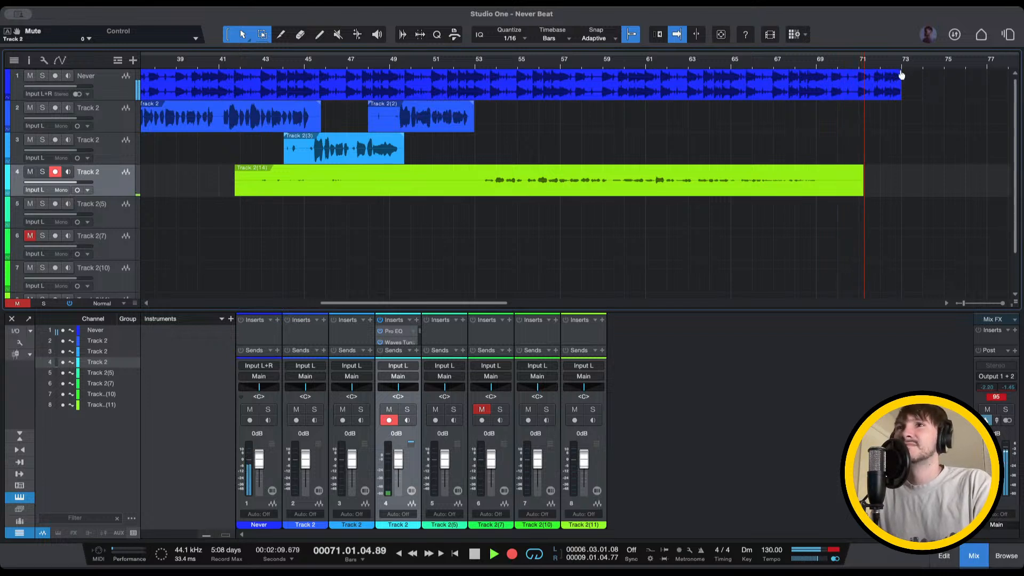
Stop the view following the playhead, add a fade-out to the Never beat's end, and stop recording
key(f)
drag(873, 82, 784, 72)
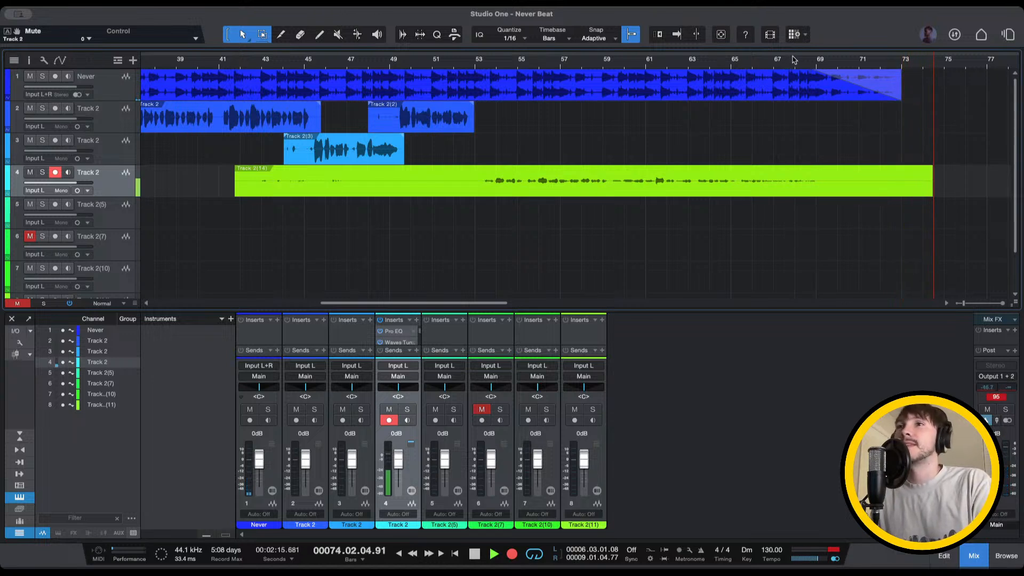
key(space)
Play the end of the long take back from bar 67 and stop at the song's end
click(788, 60)
key(space)
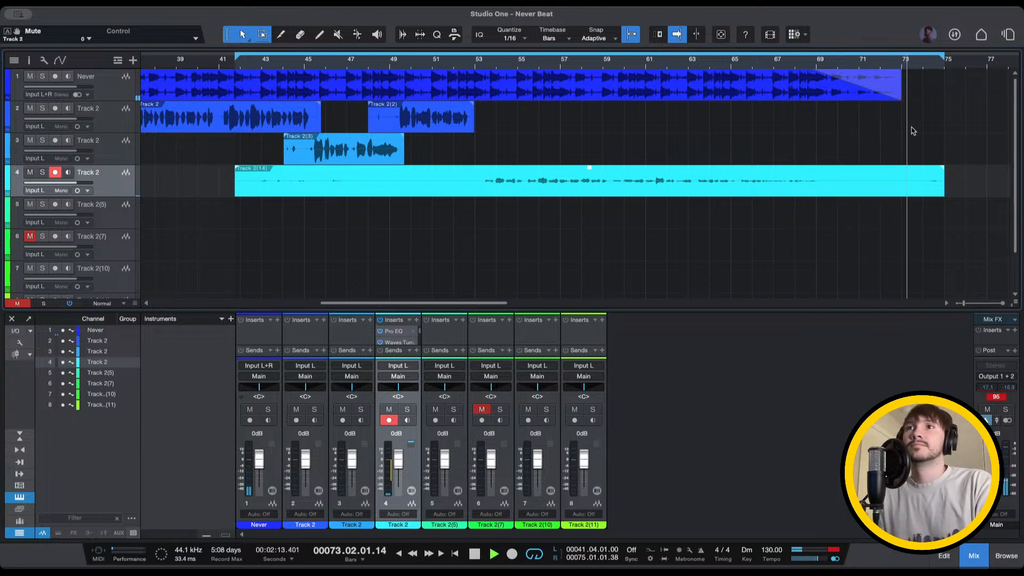
key(space)
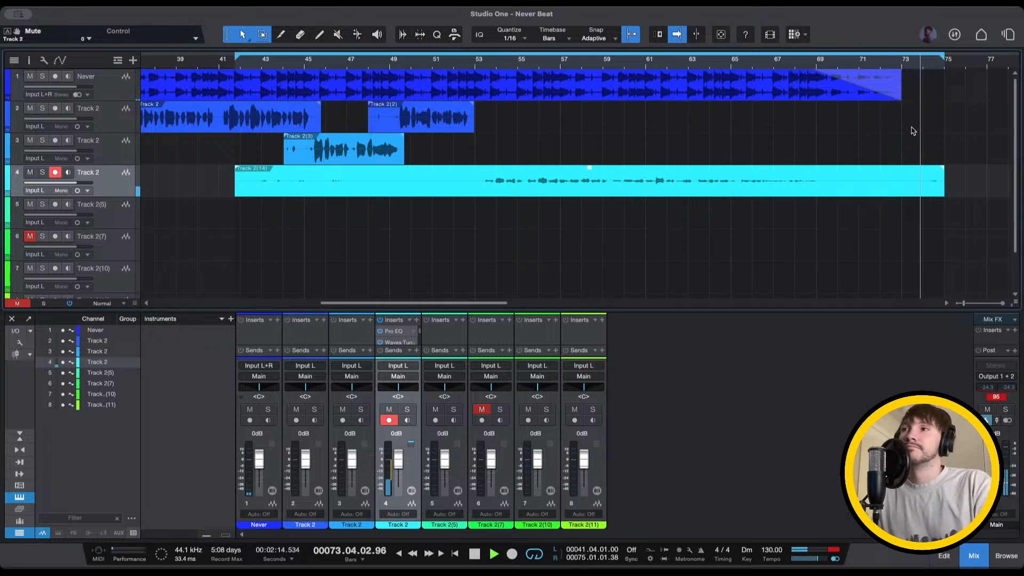
key(space)
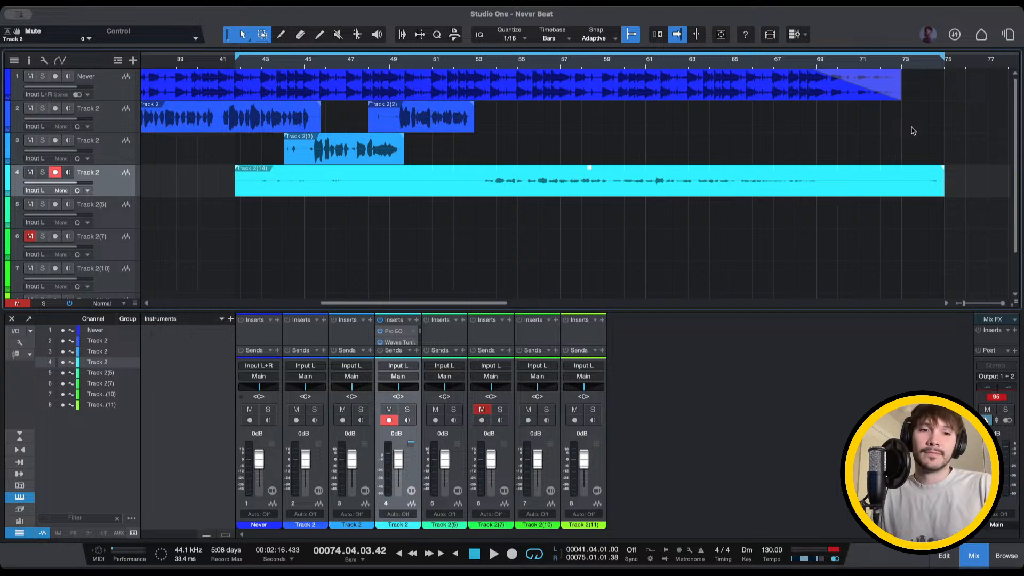
Play the song from around bar 3 and mute tracks 3 and 2
scroll(912, 131, left, 15)
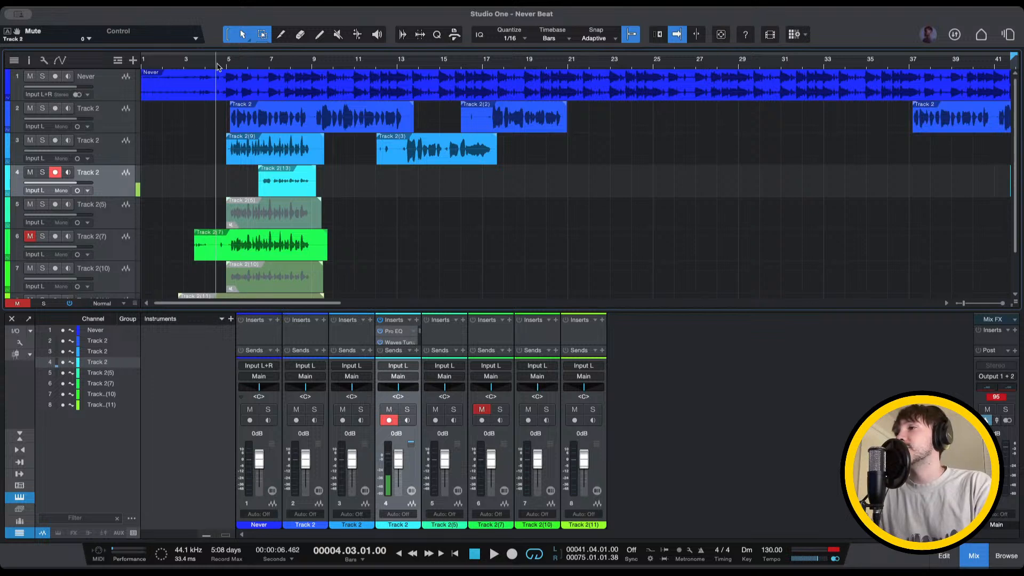
click(189, 62)
key(space)
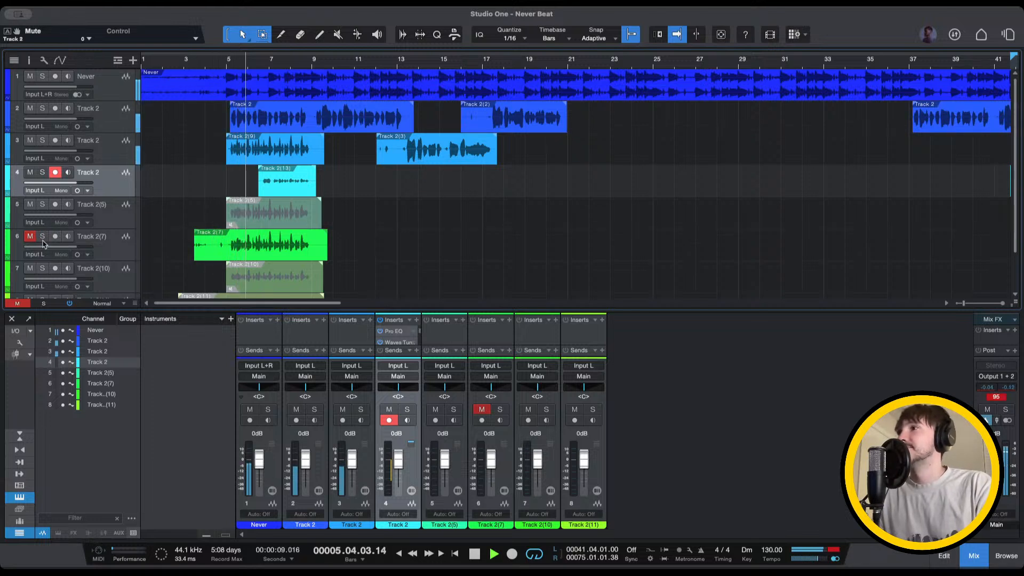
click(30, 140)
click(30, 108)
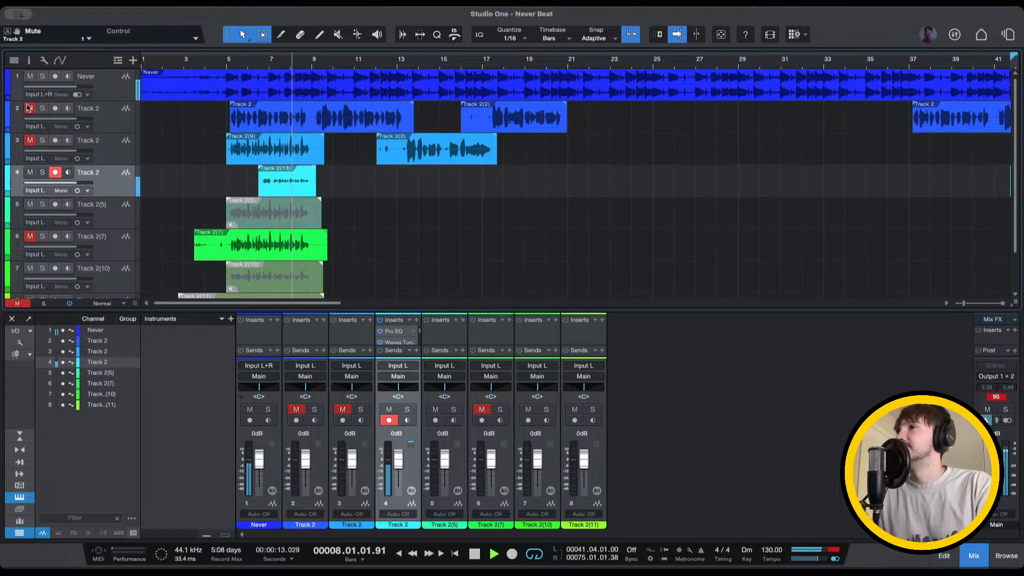
Replay the short take on track 4 from bars 7, 6.6 and 6
click(272, 78)
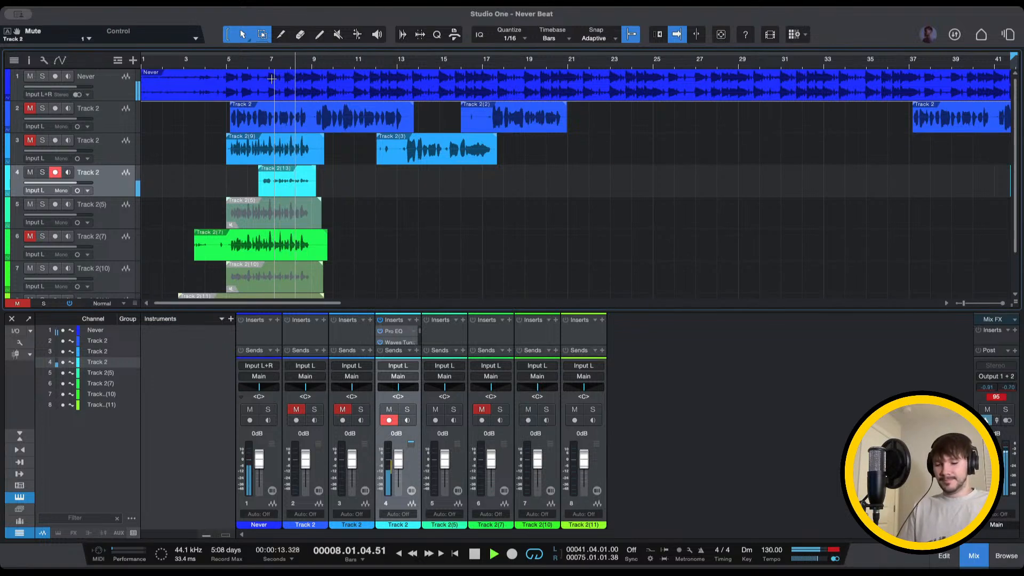
key(space)
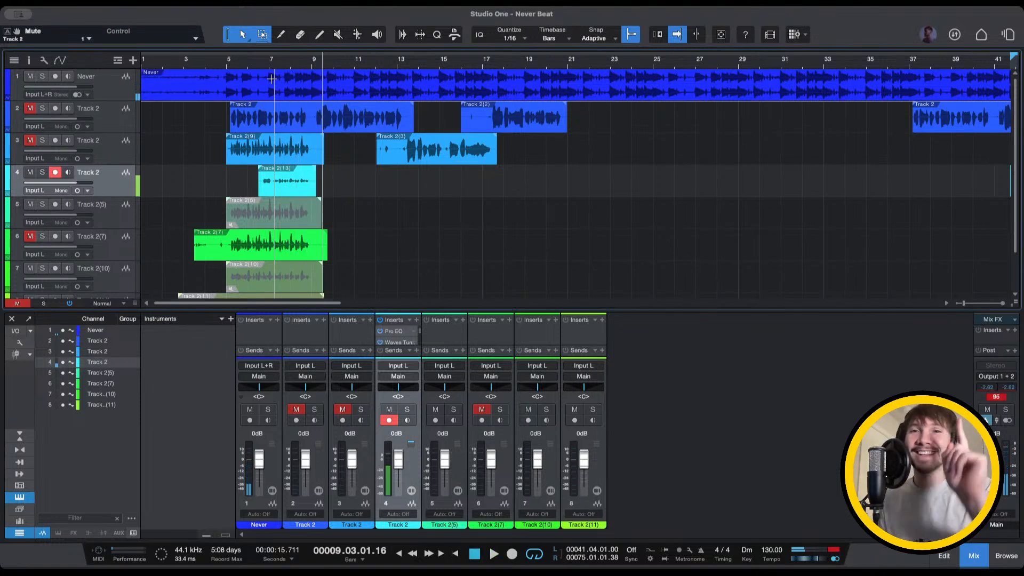
click(261, 65)
key(space)
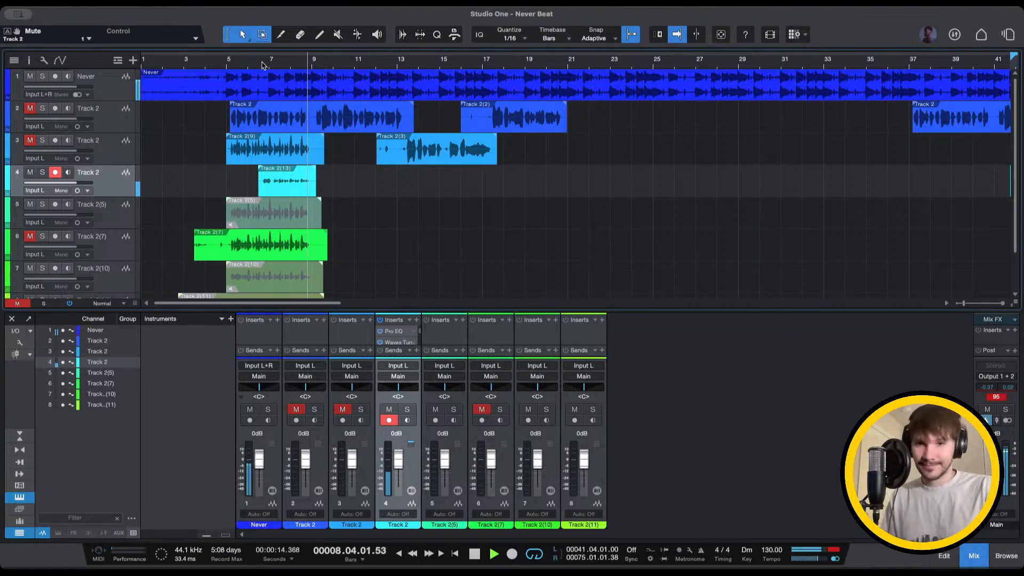
click(251, 59)
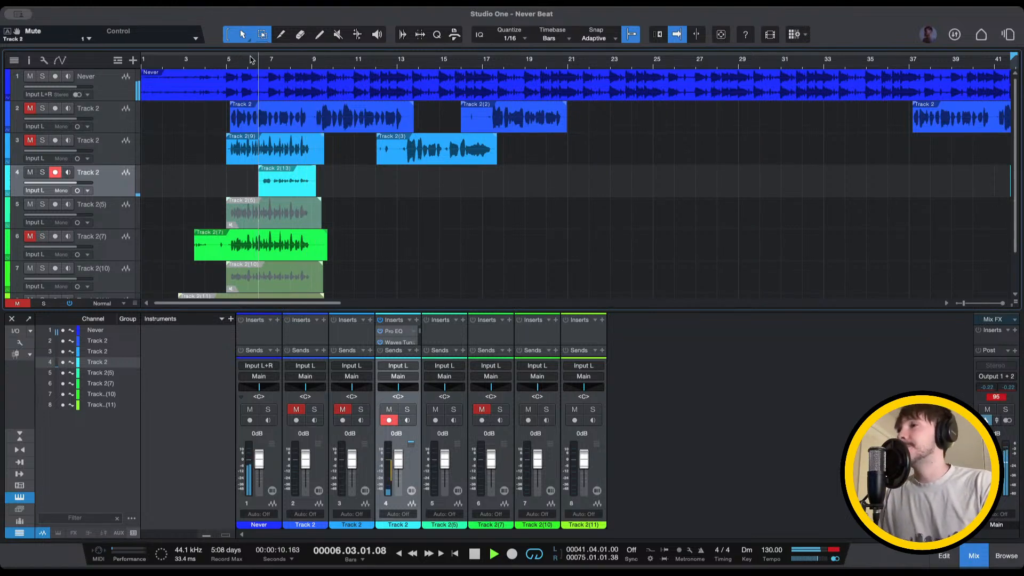
click(251, 59)
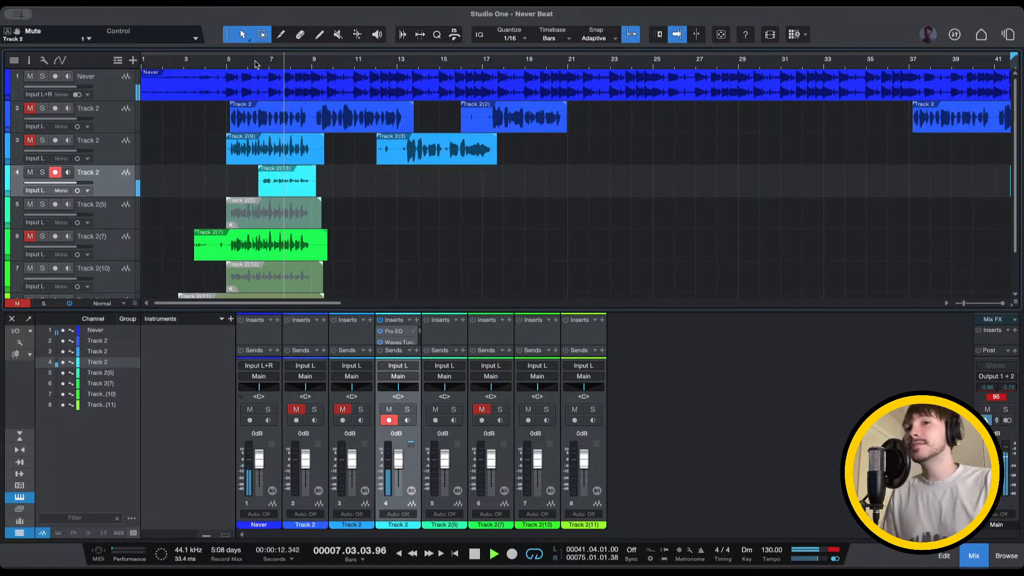
Restart playback from bar 4, jump back to bar 3, and stop around bar 21
key(space)
click(216, 61)
key(space)
click(188, 65)
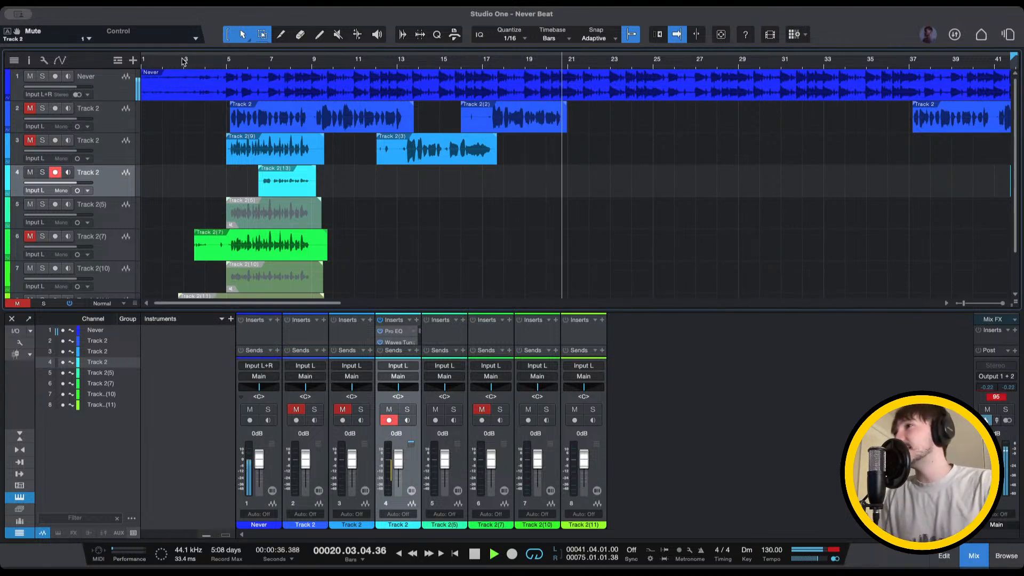
key(space)
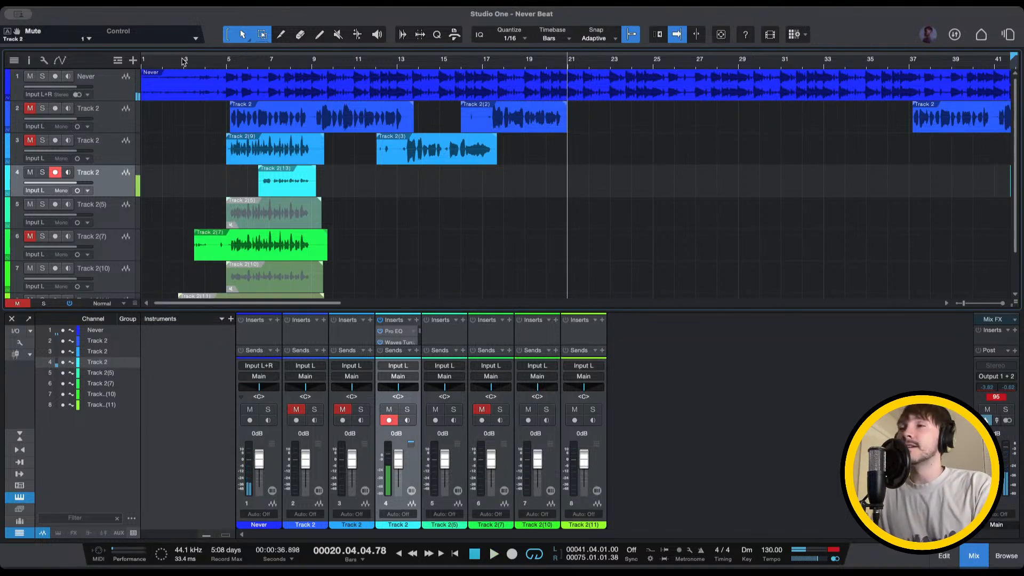